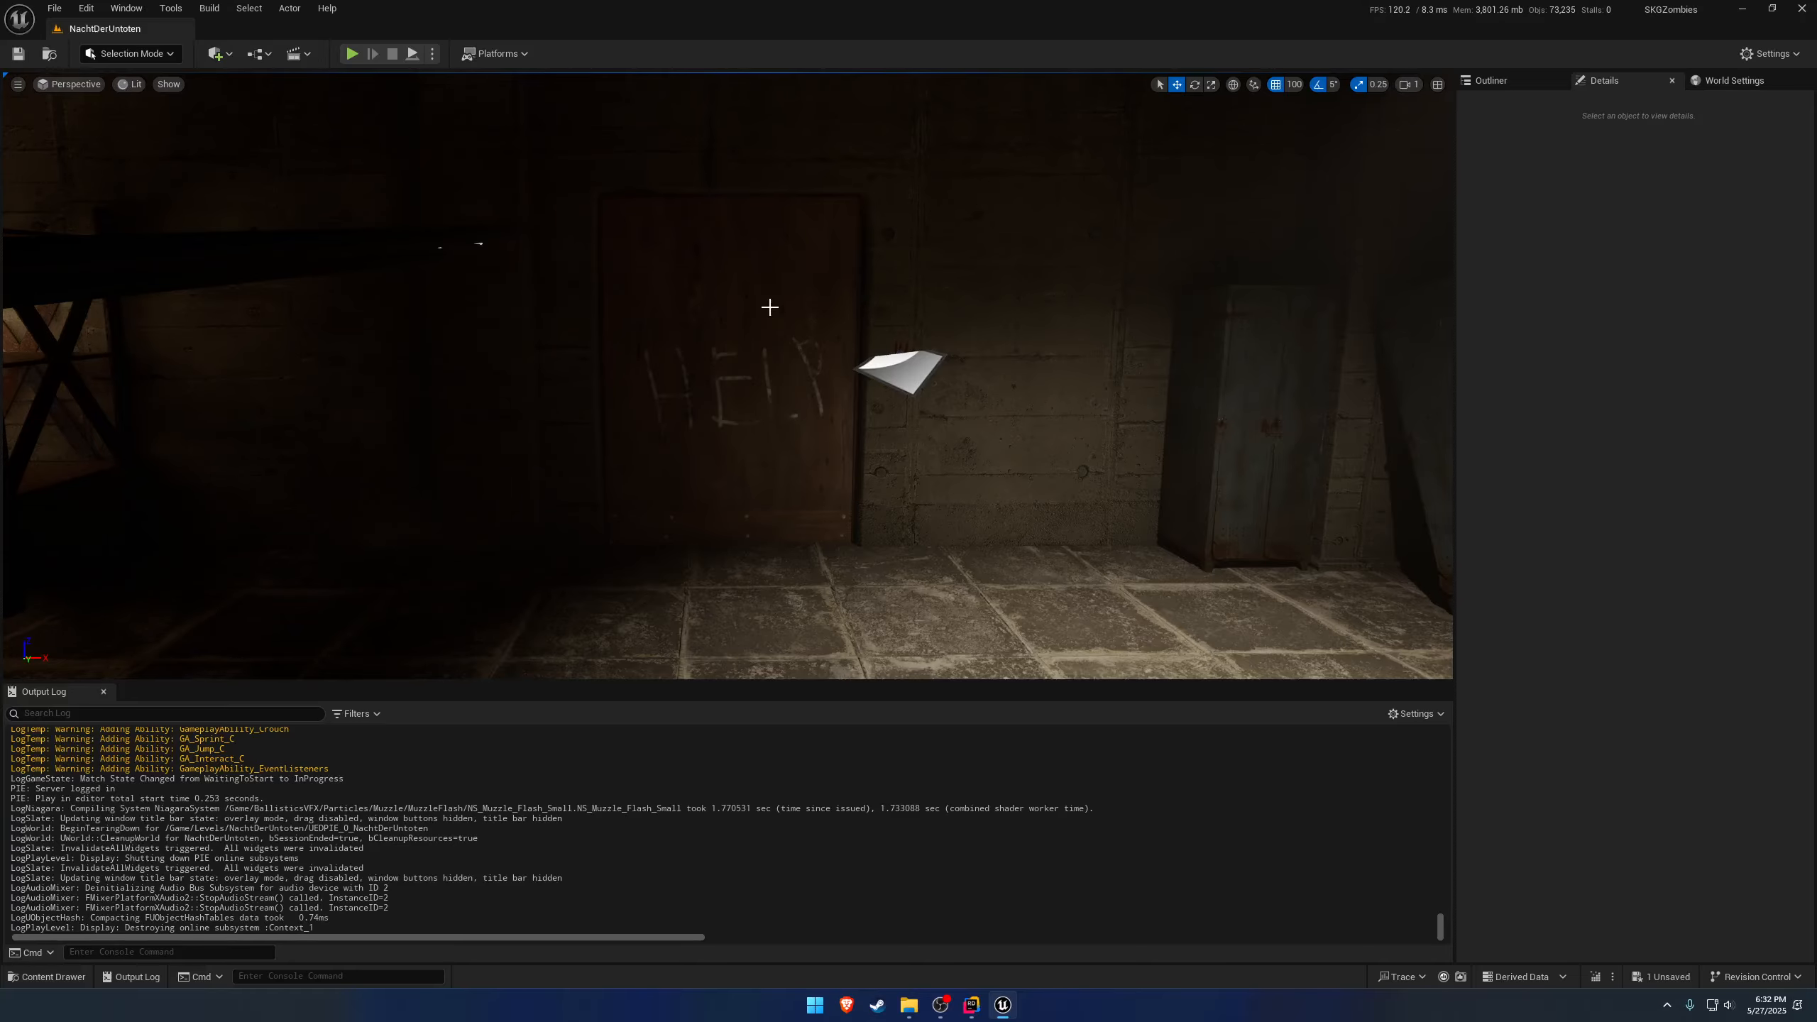
Find the boarded-up barricade in the level and open its BP_Barricade blueprint for editing.
click(769, 307)
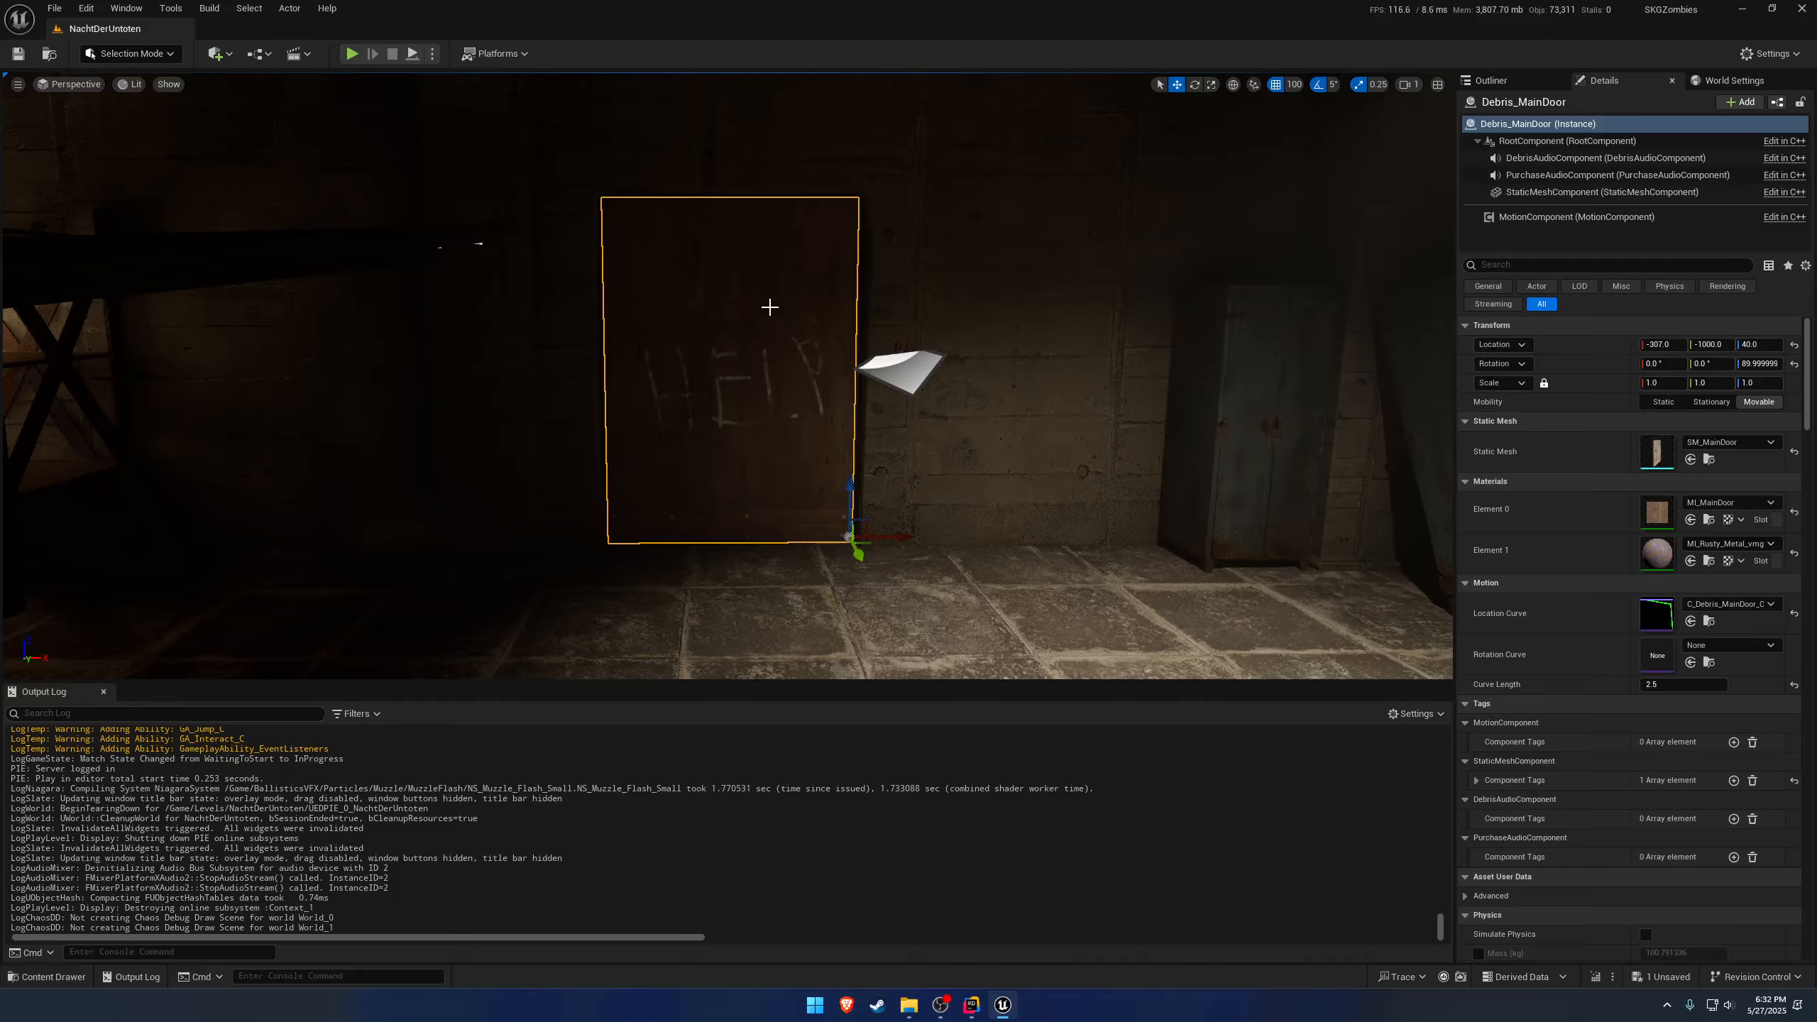
right_drag(770, 308, 522, 308)
key(w)
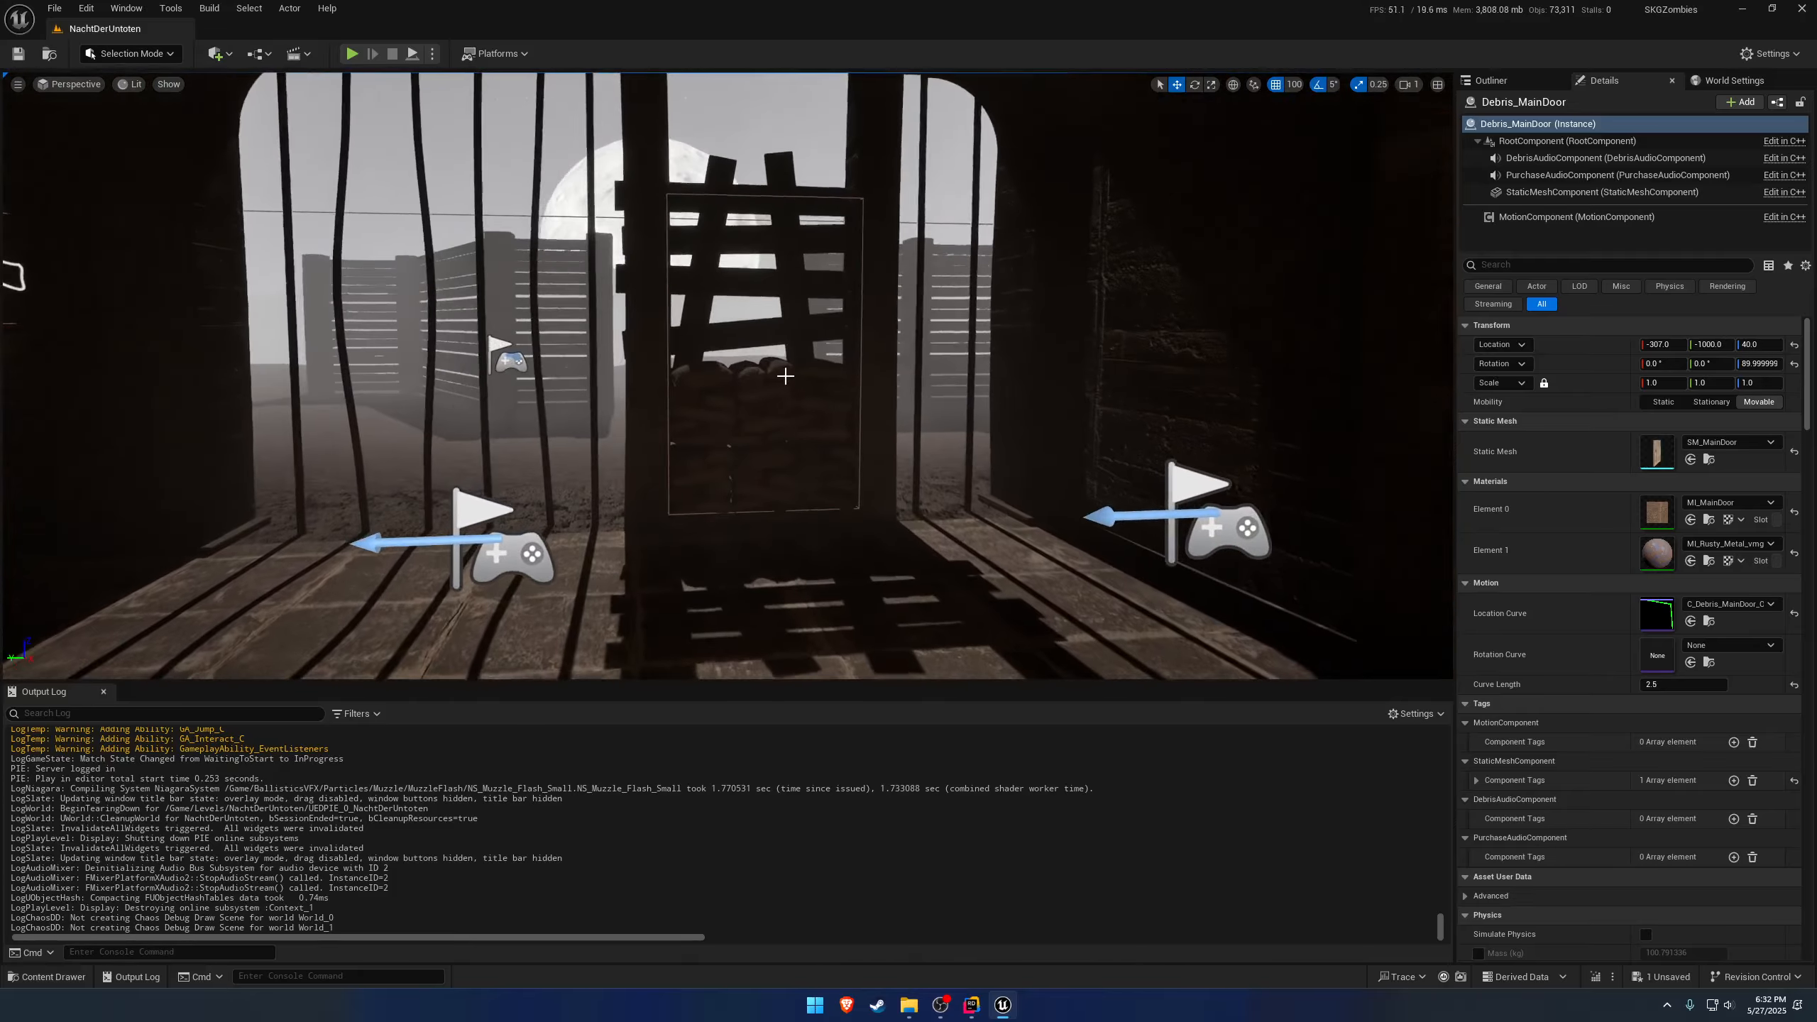
click(787, 388)
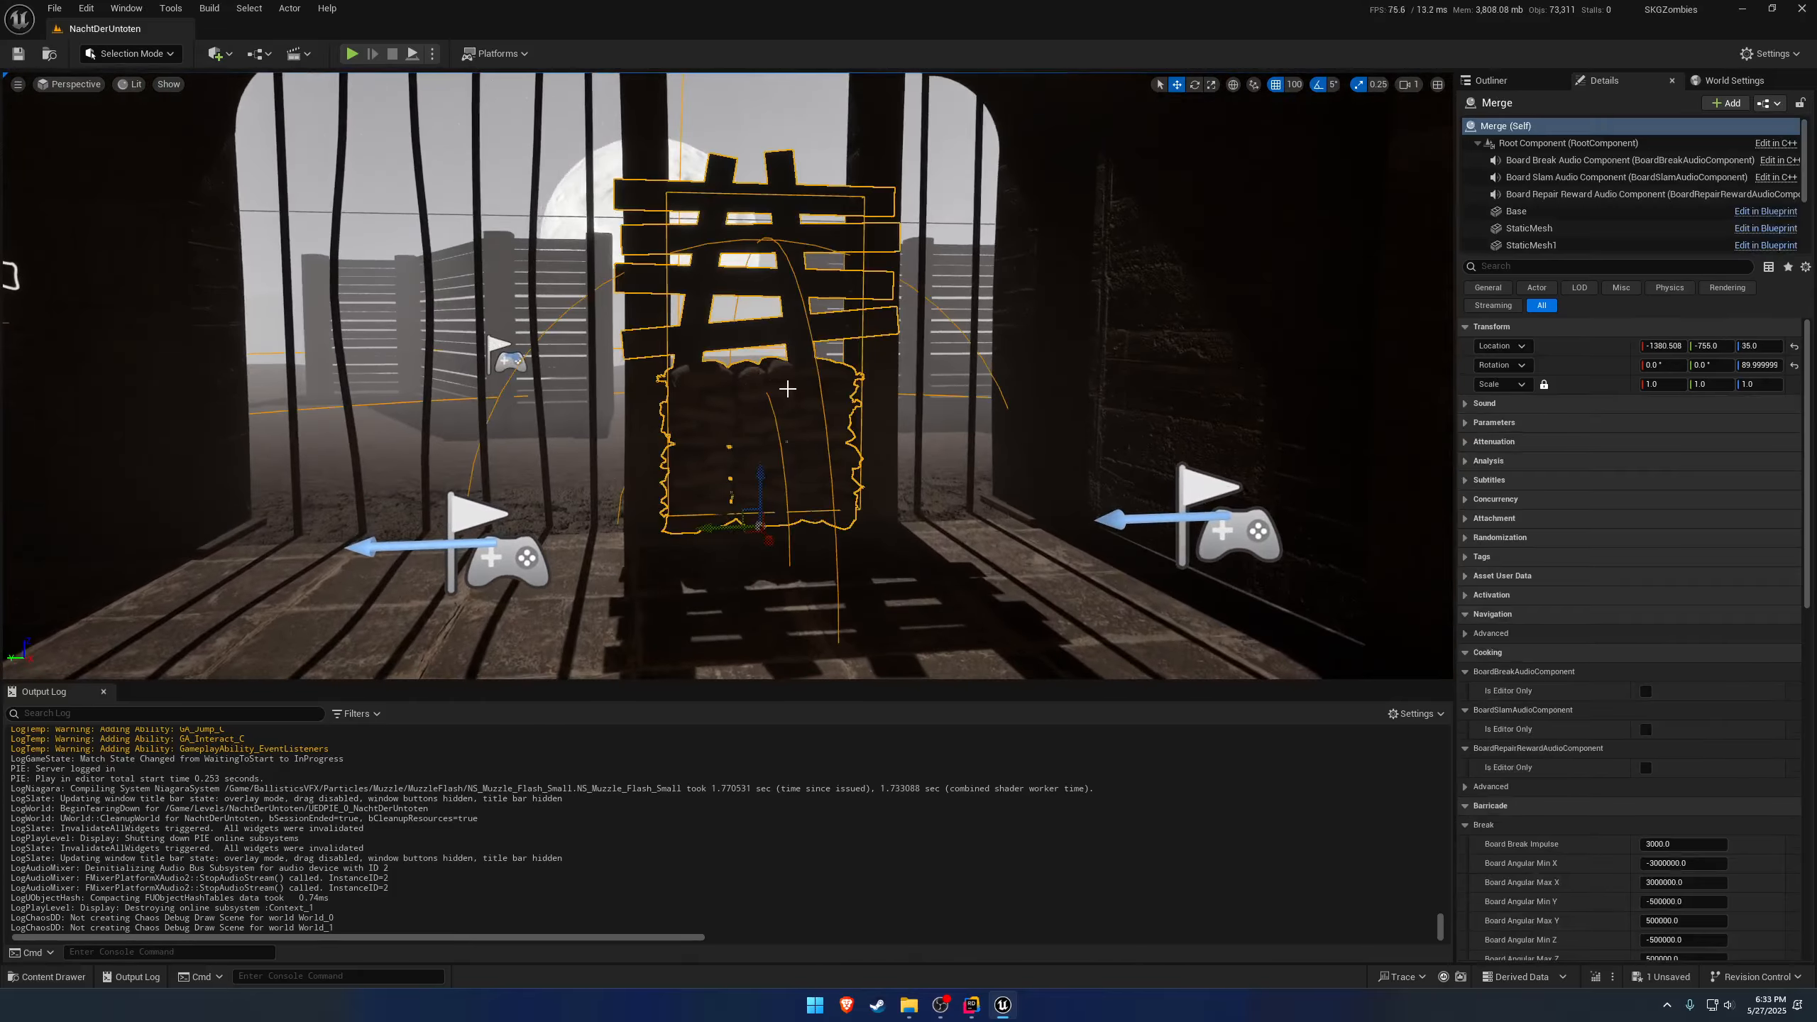
click(1770, 105)
click(1700, 146)
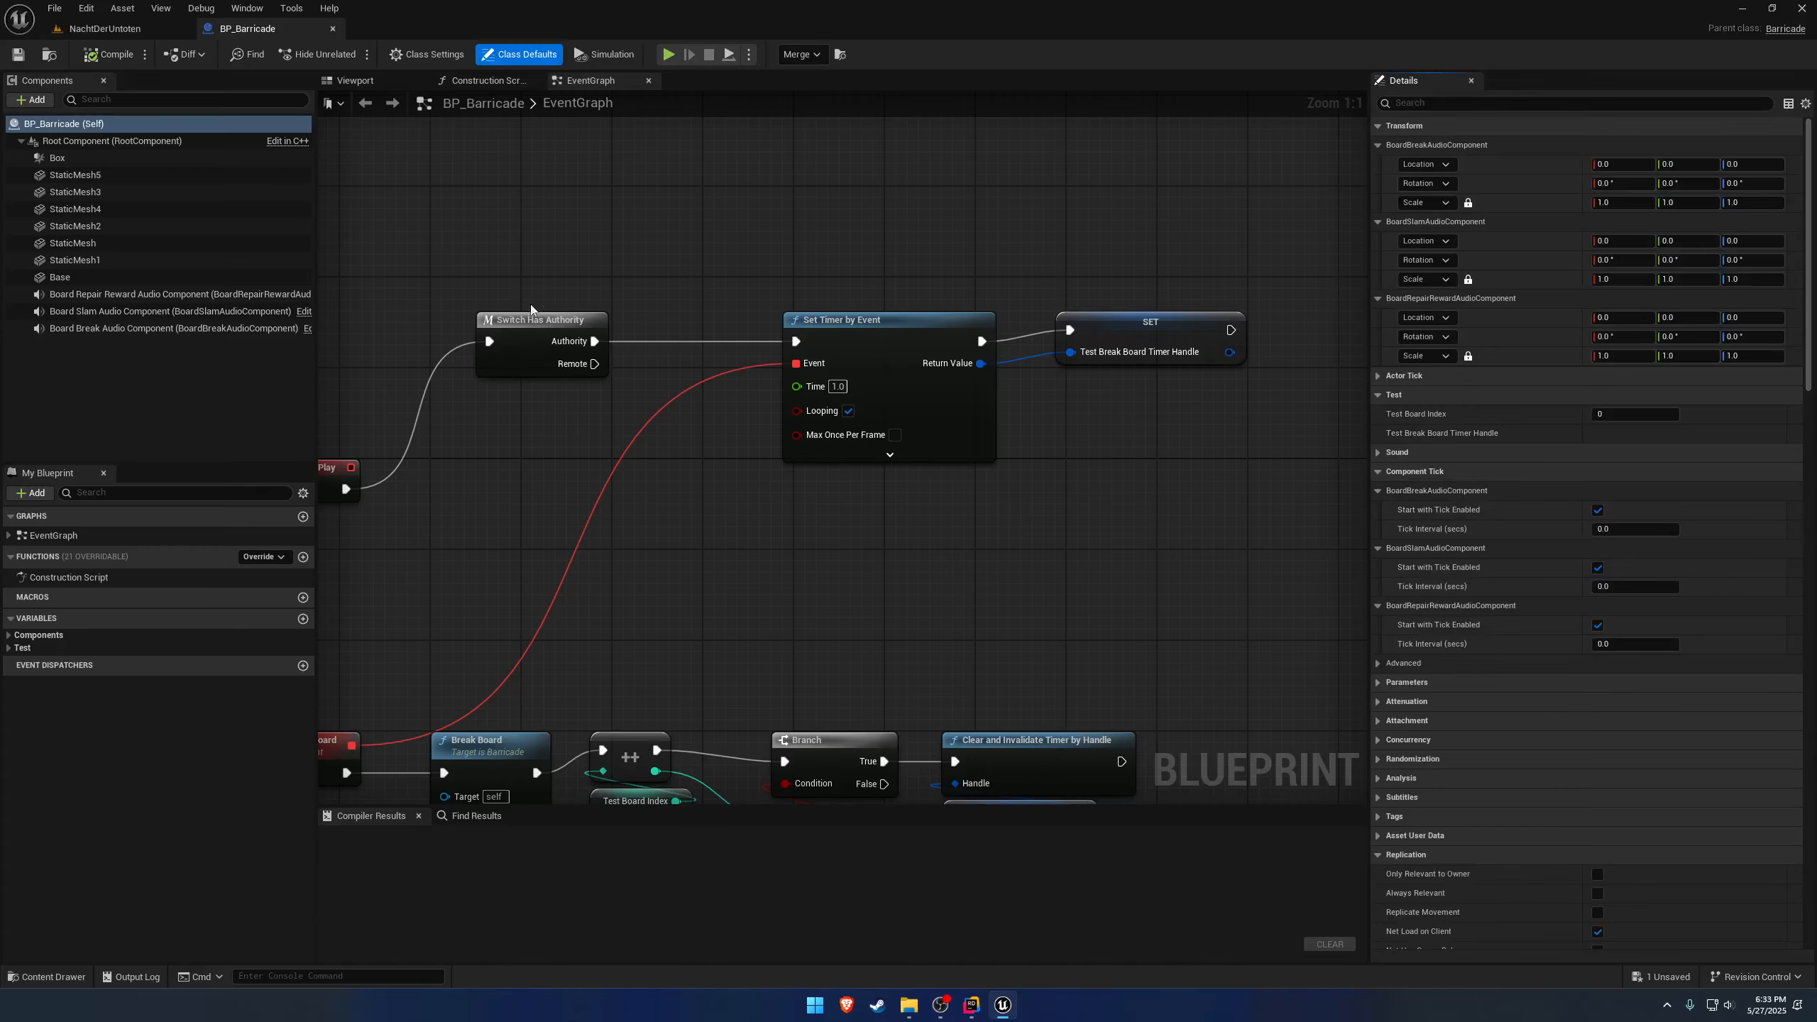
Disconnect Event BeginPlay from the Switch Has Authority node in BP_Barricade, compile and save the blueprint, and close it.
right_drag(493, 342, 840, 318)
alt+click(695, 463)
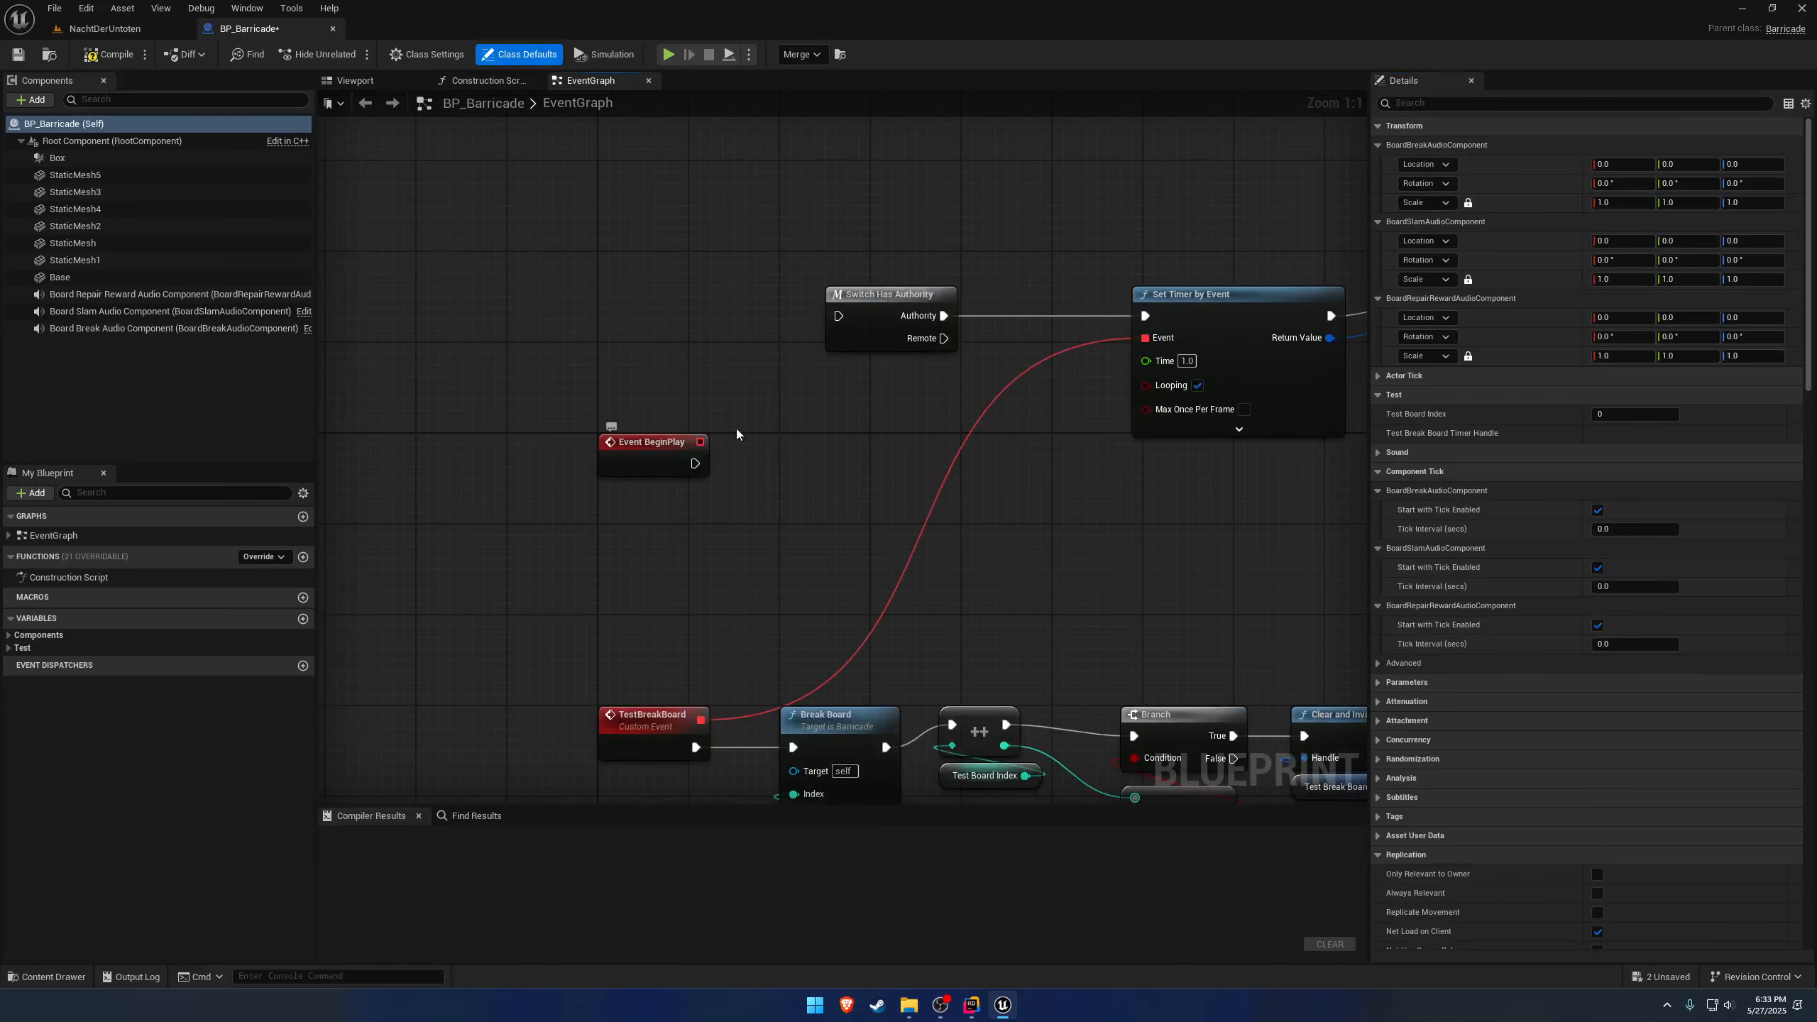
click(108, 54)
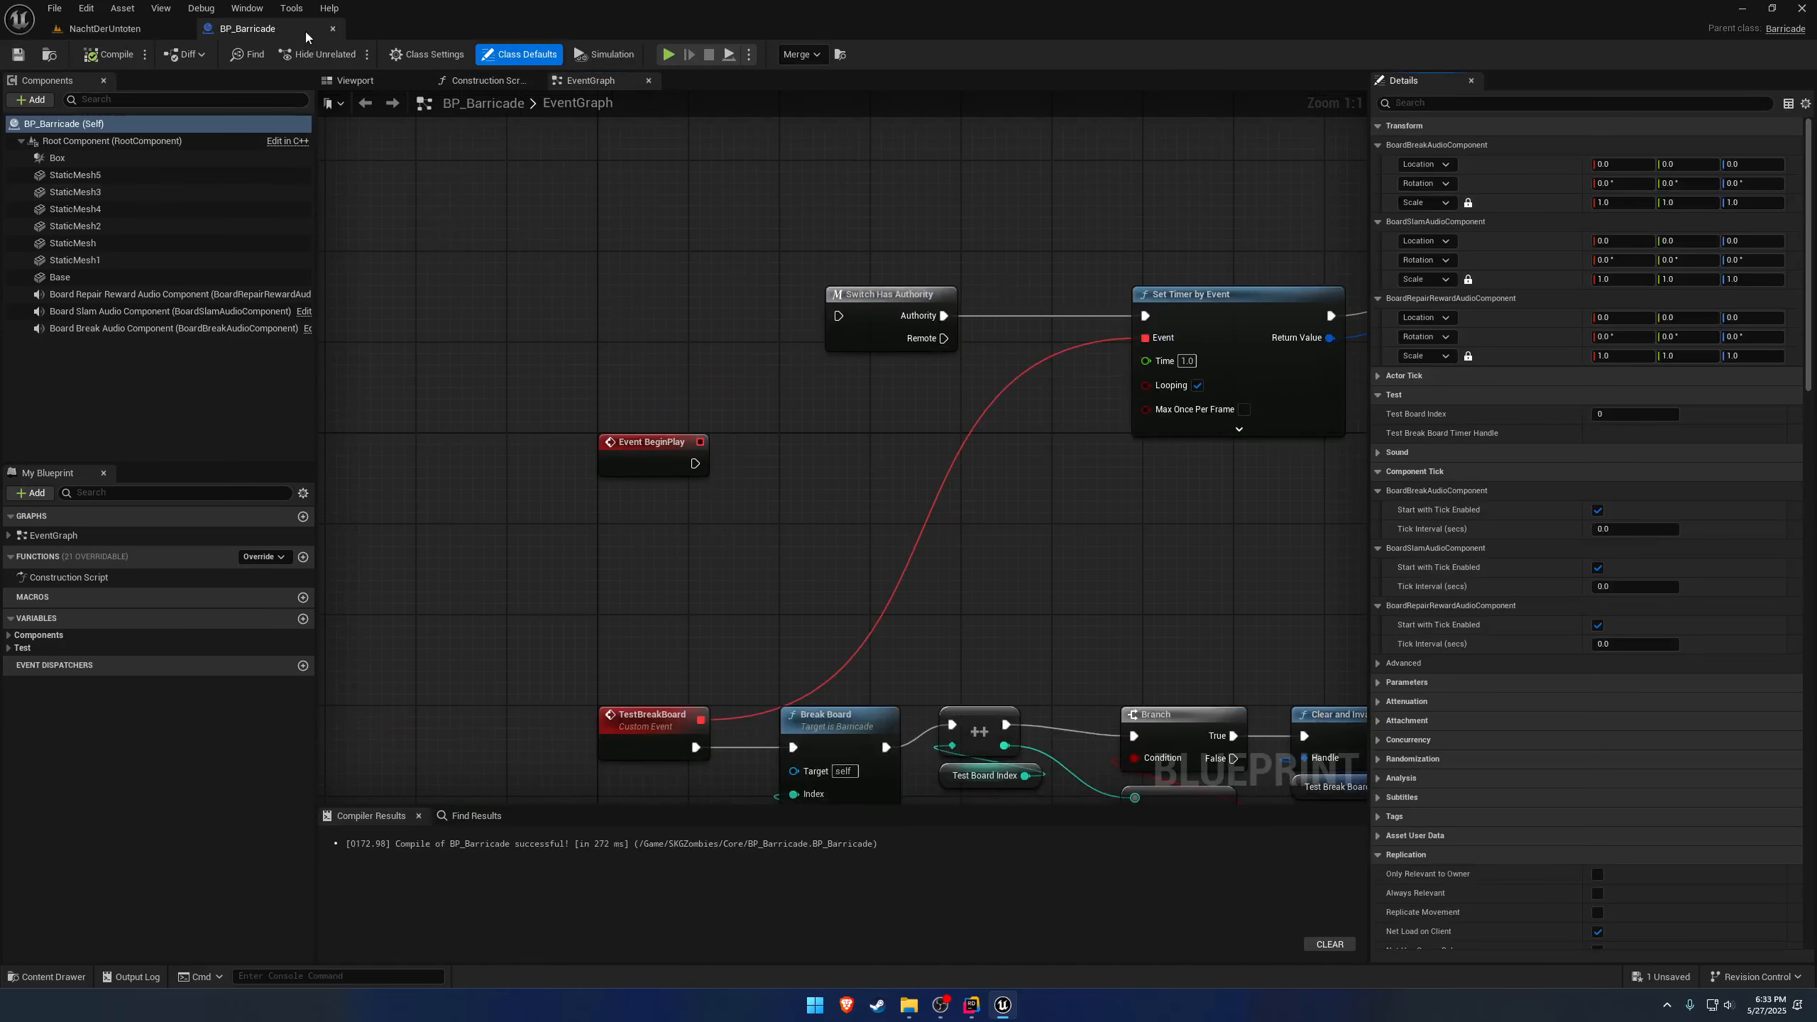
click(333, 29)
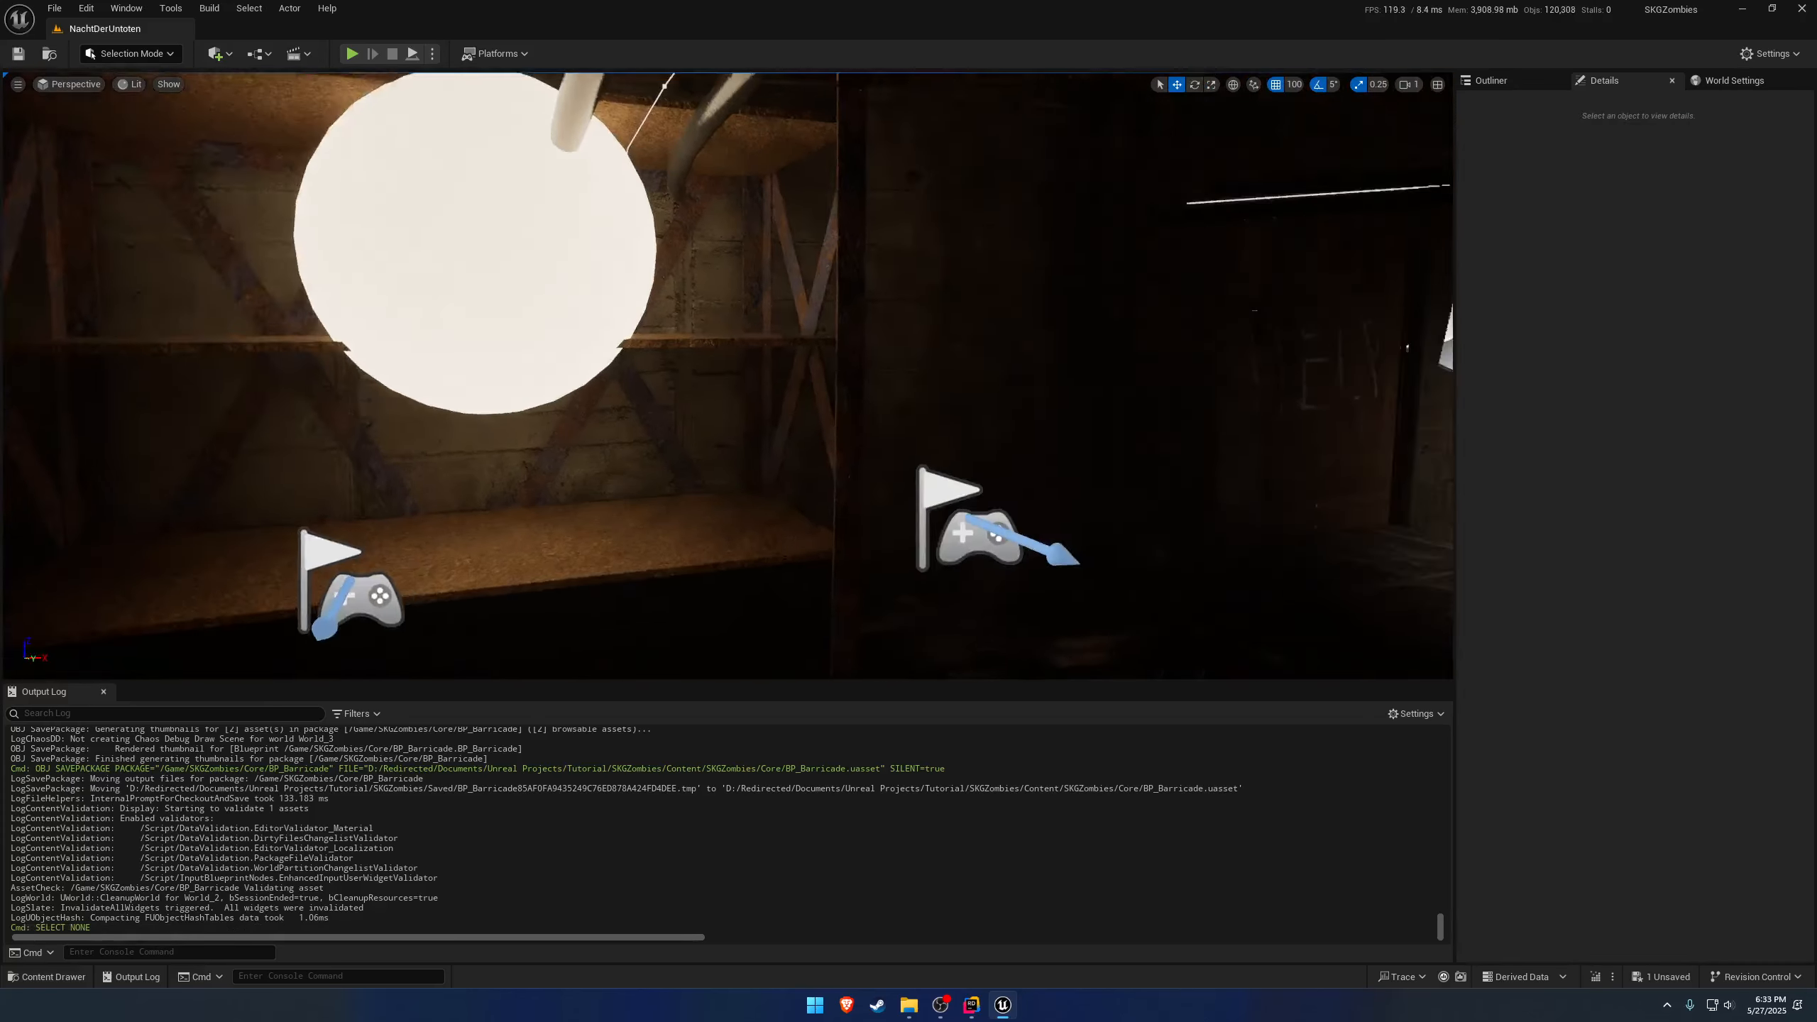
Switch to the code editor and examine the LoadPrimaryAsset call and its "Visual" bundle argument in ADebris::OnConstruction.
right_drag(668, 377, 875, 371)
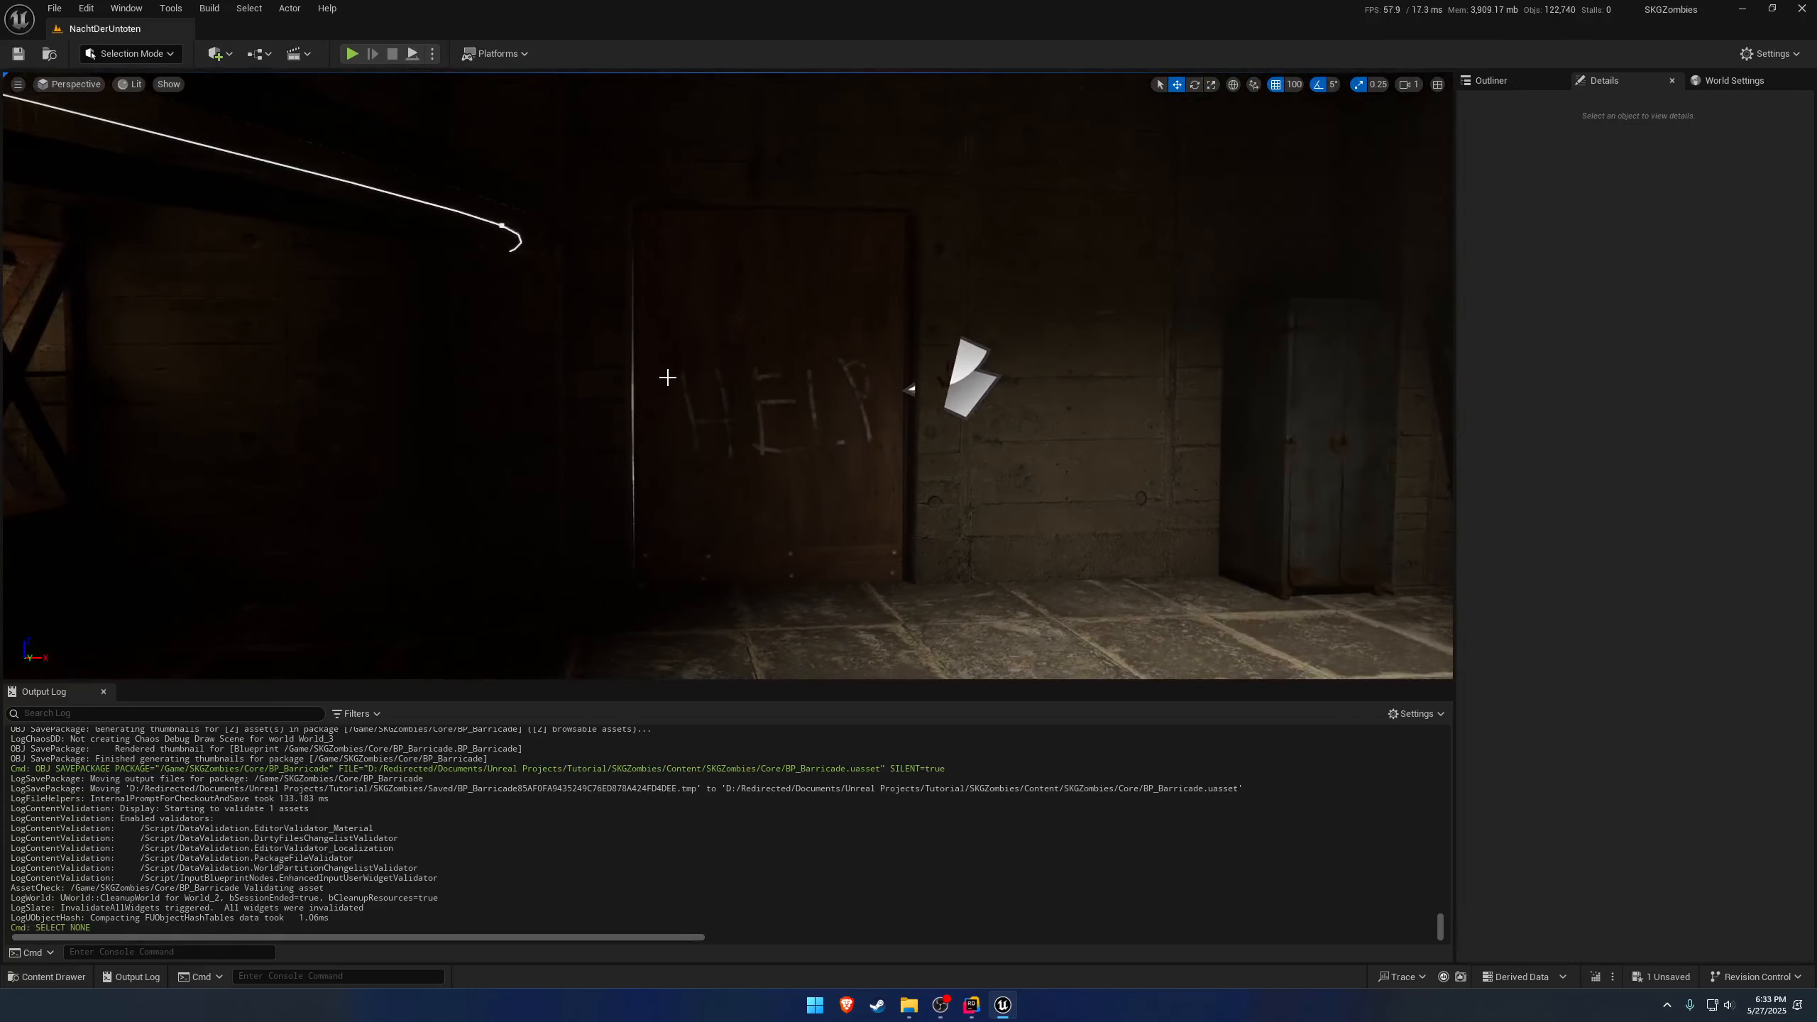
right_drag(690, 376, 530, 377)
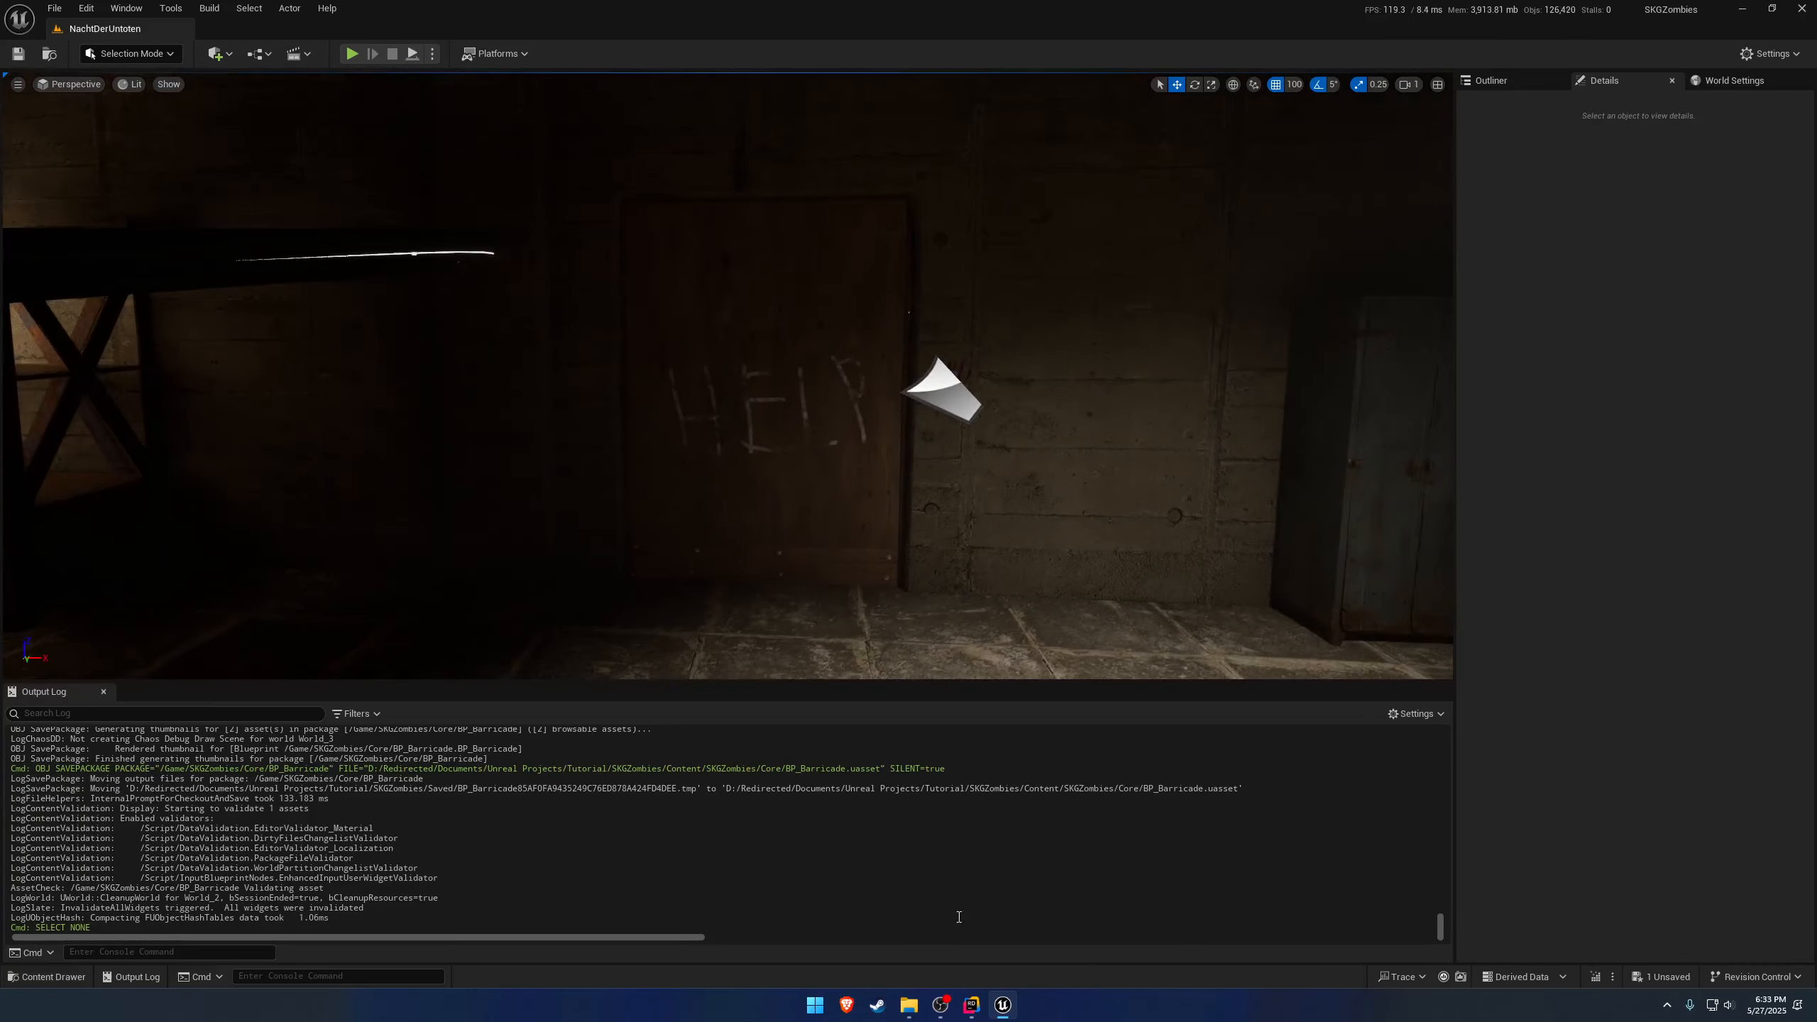
click(971, 1005)
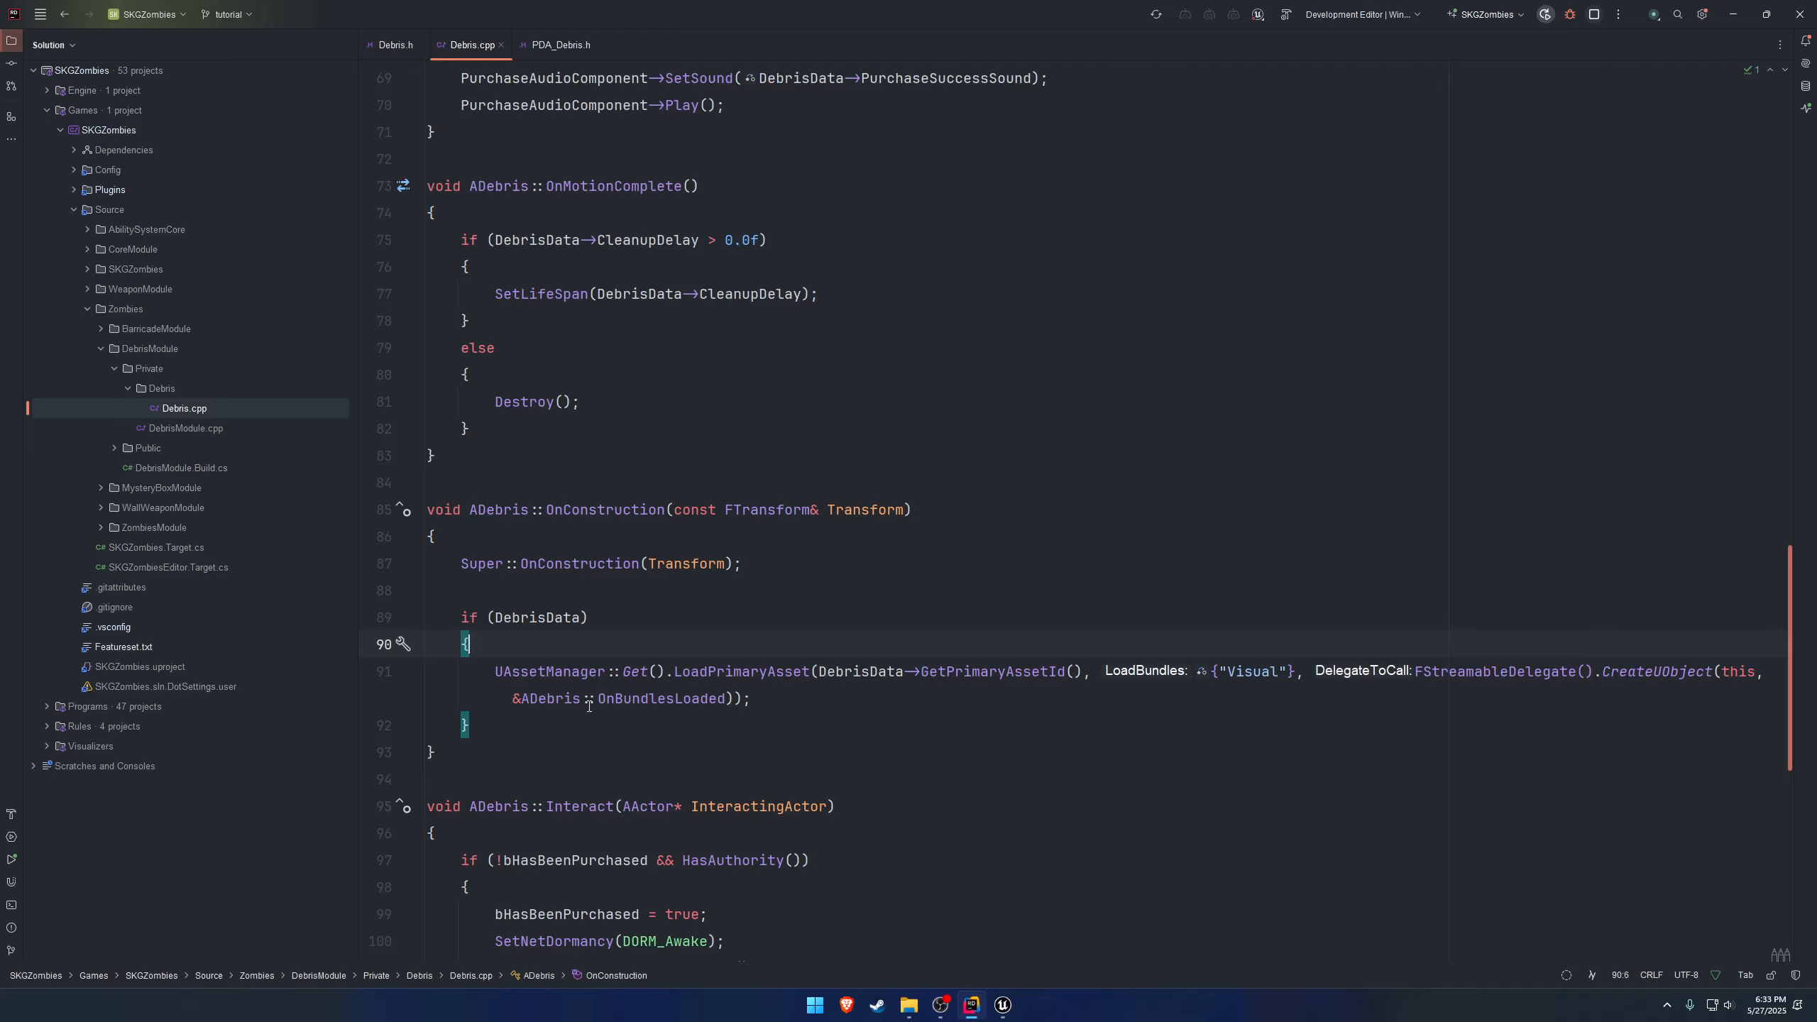
drag(496, 671, 1291, 673)
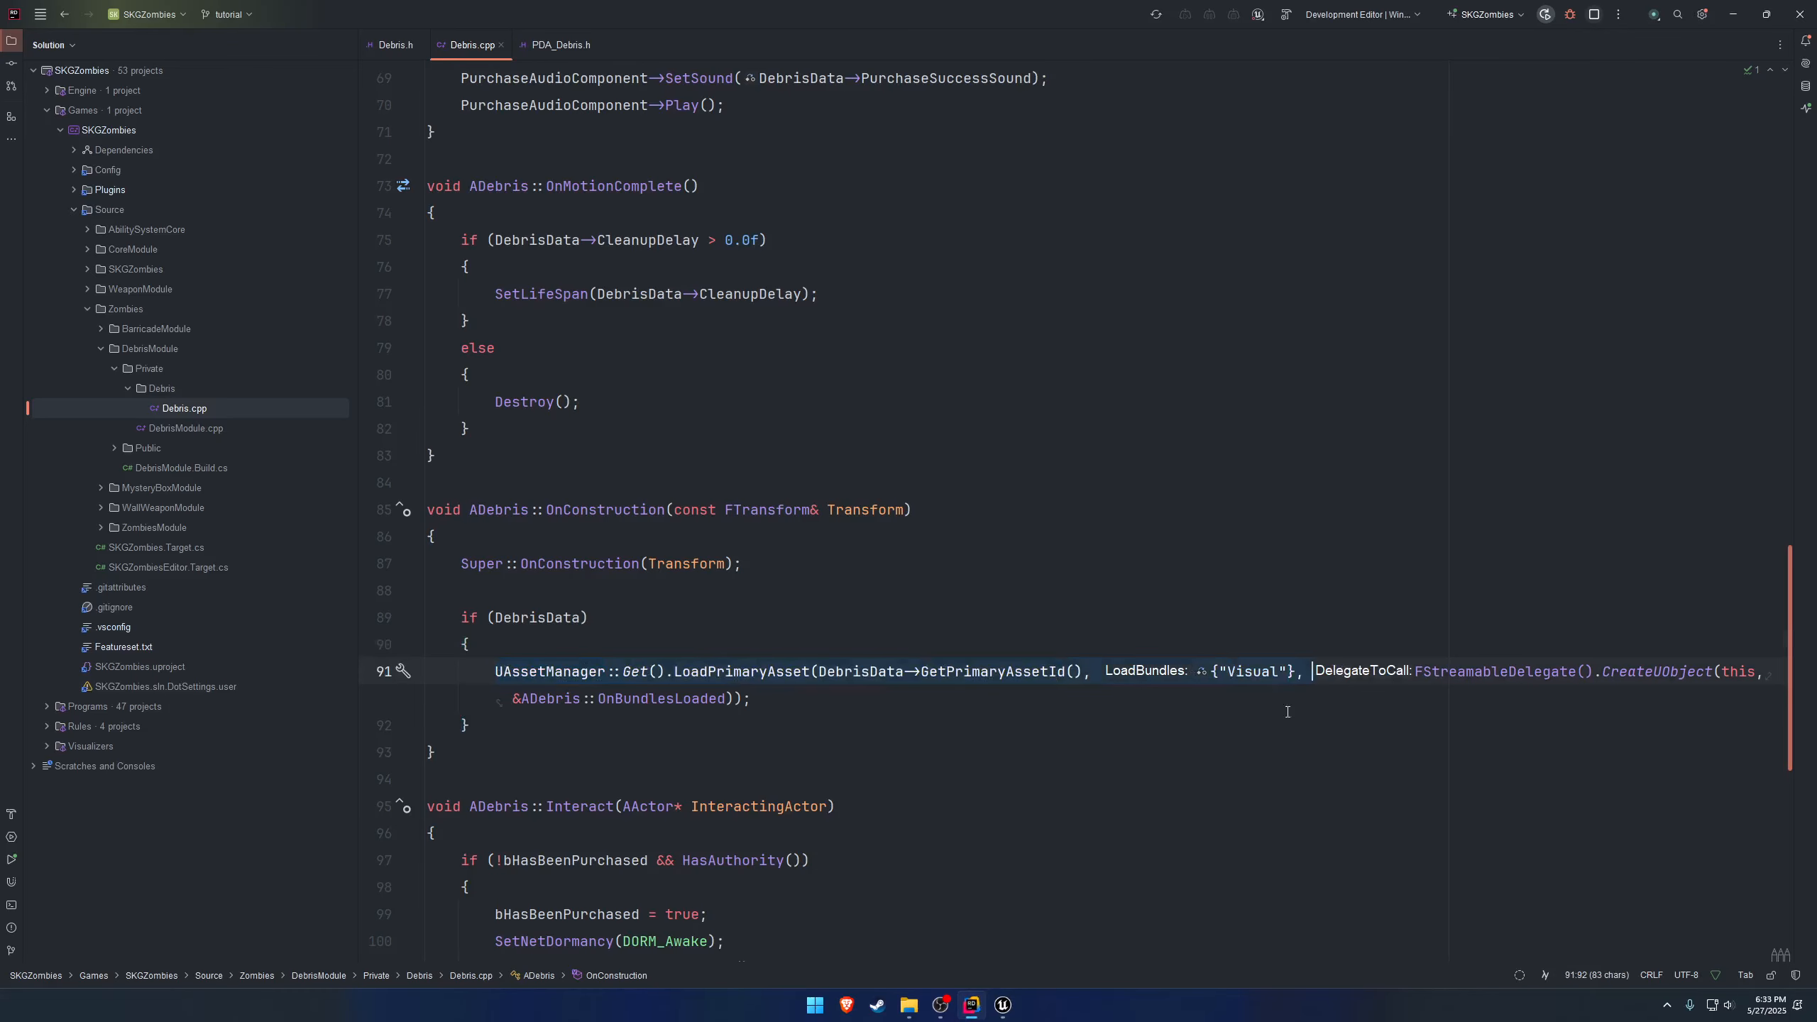
click(1286, 689)
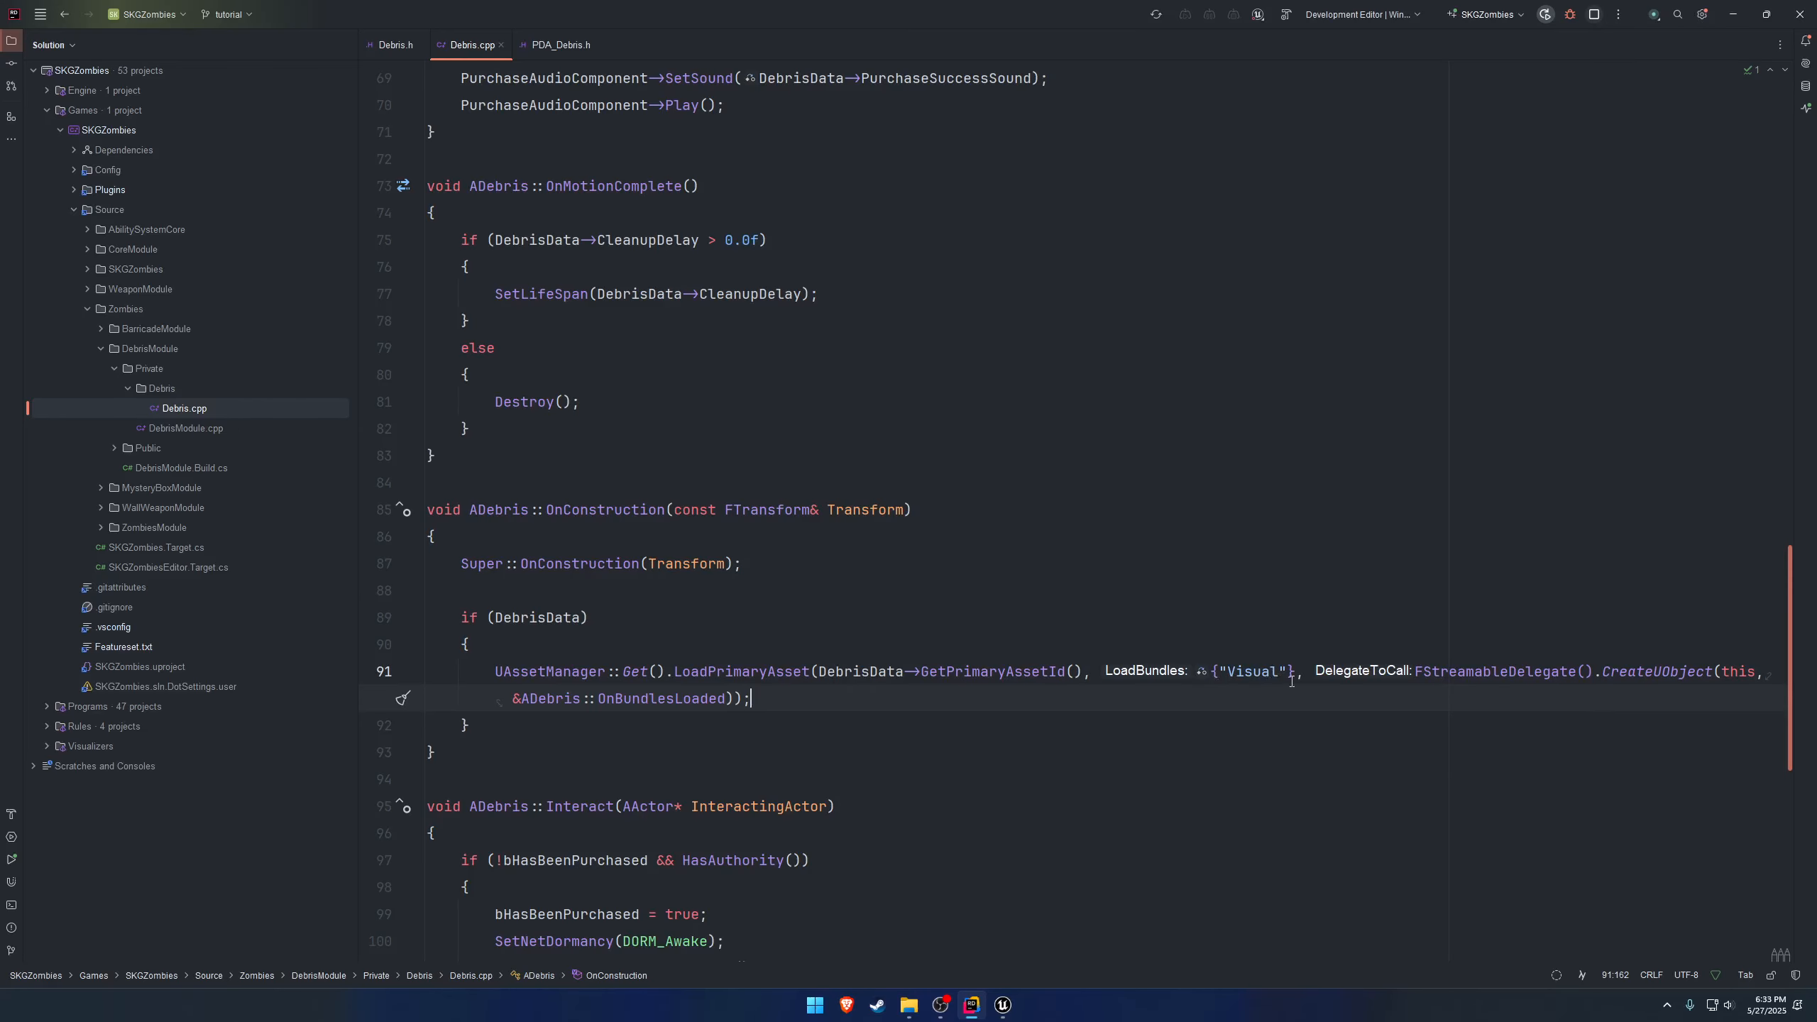
drag(1297, 672, 1210, 673)
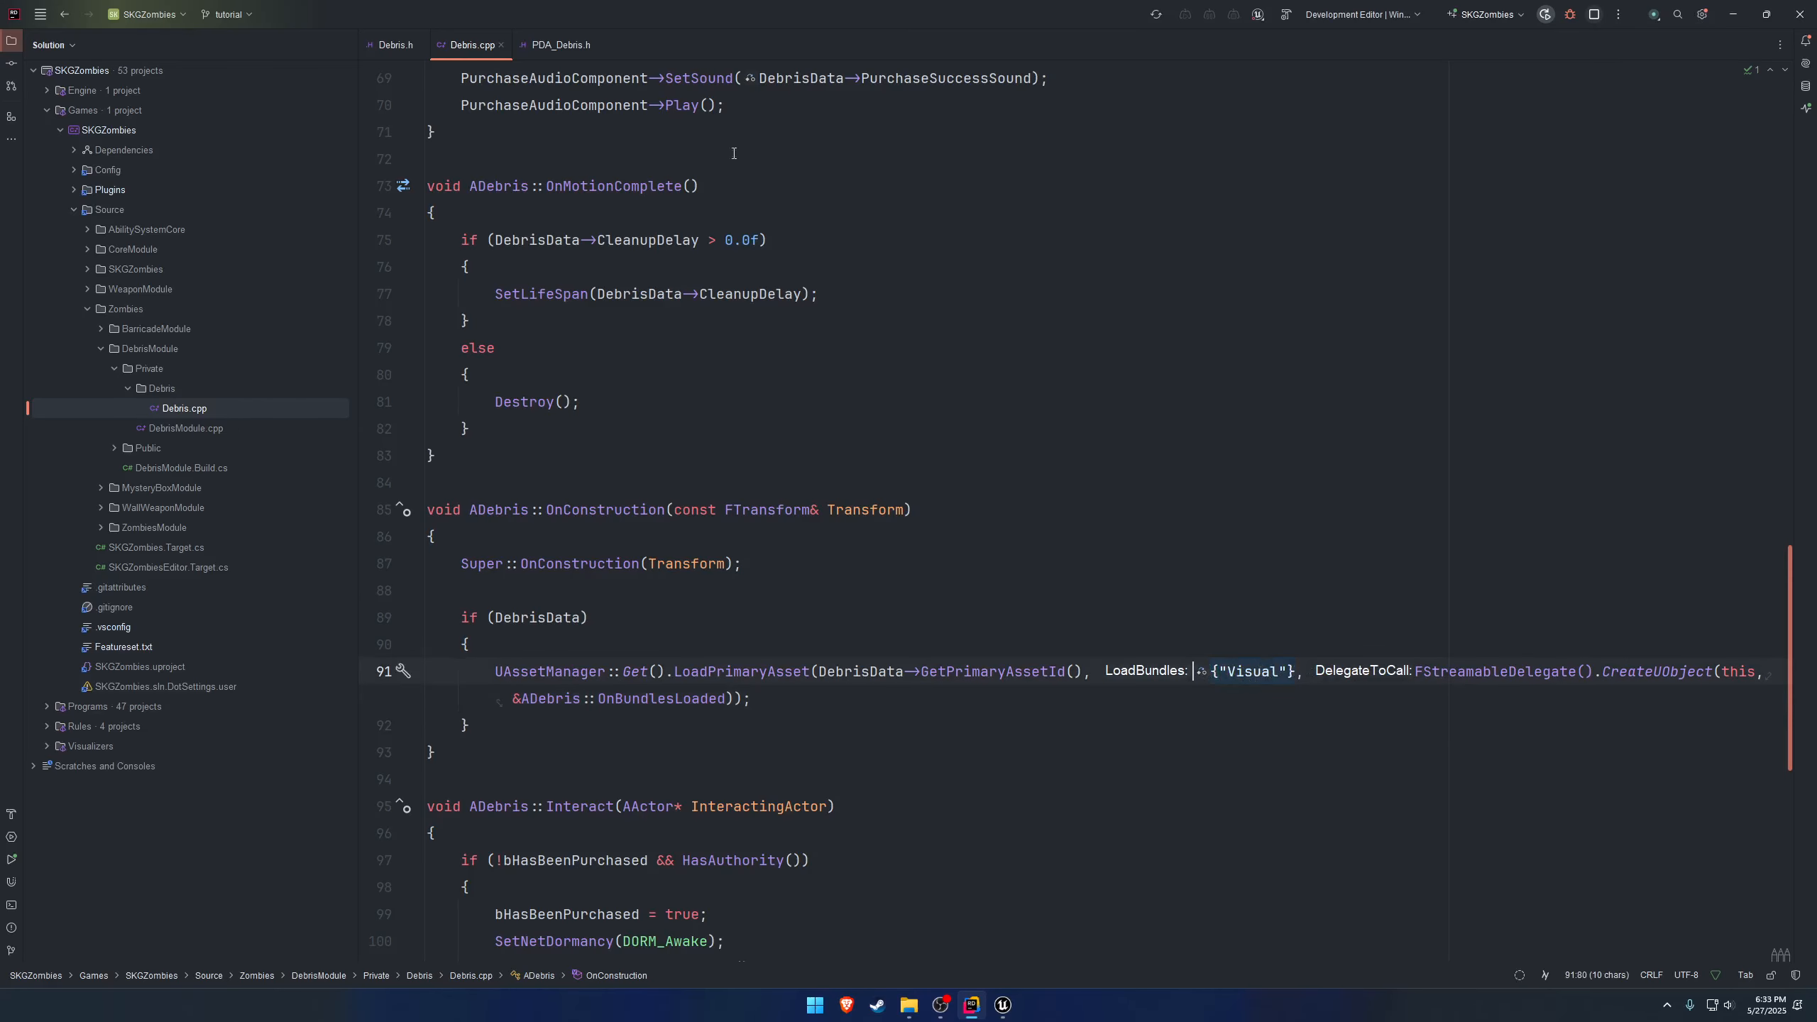
Examine the AssetBundles metadata on the StaticMesh property in PDA_Debris.h and highlight the word Visual.
click(535, 46)
drag(454, 436, 1155, 448)
double_click(1231, 444)
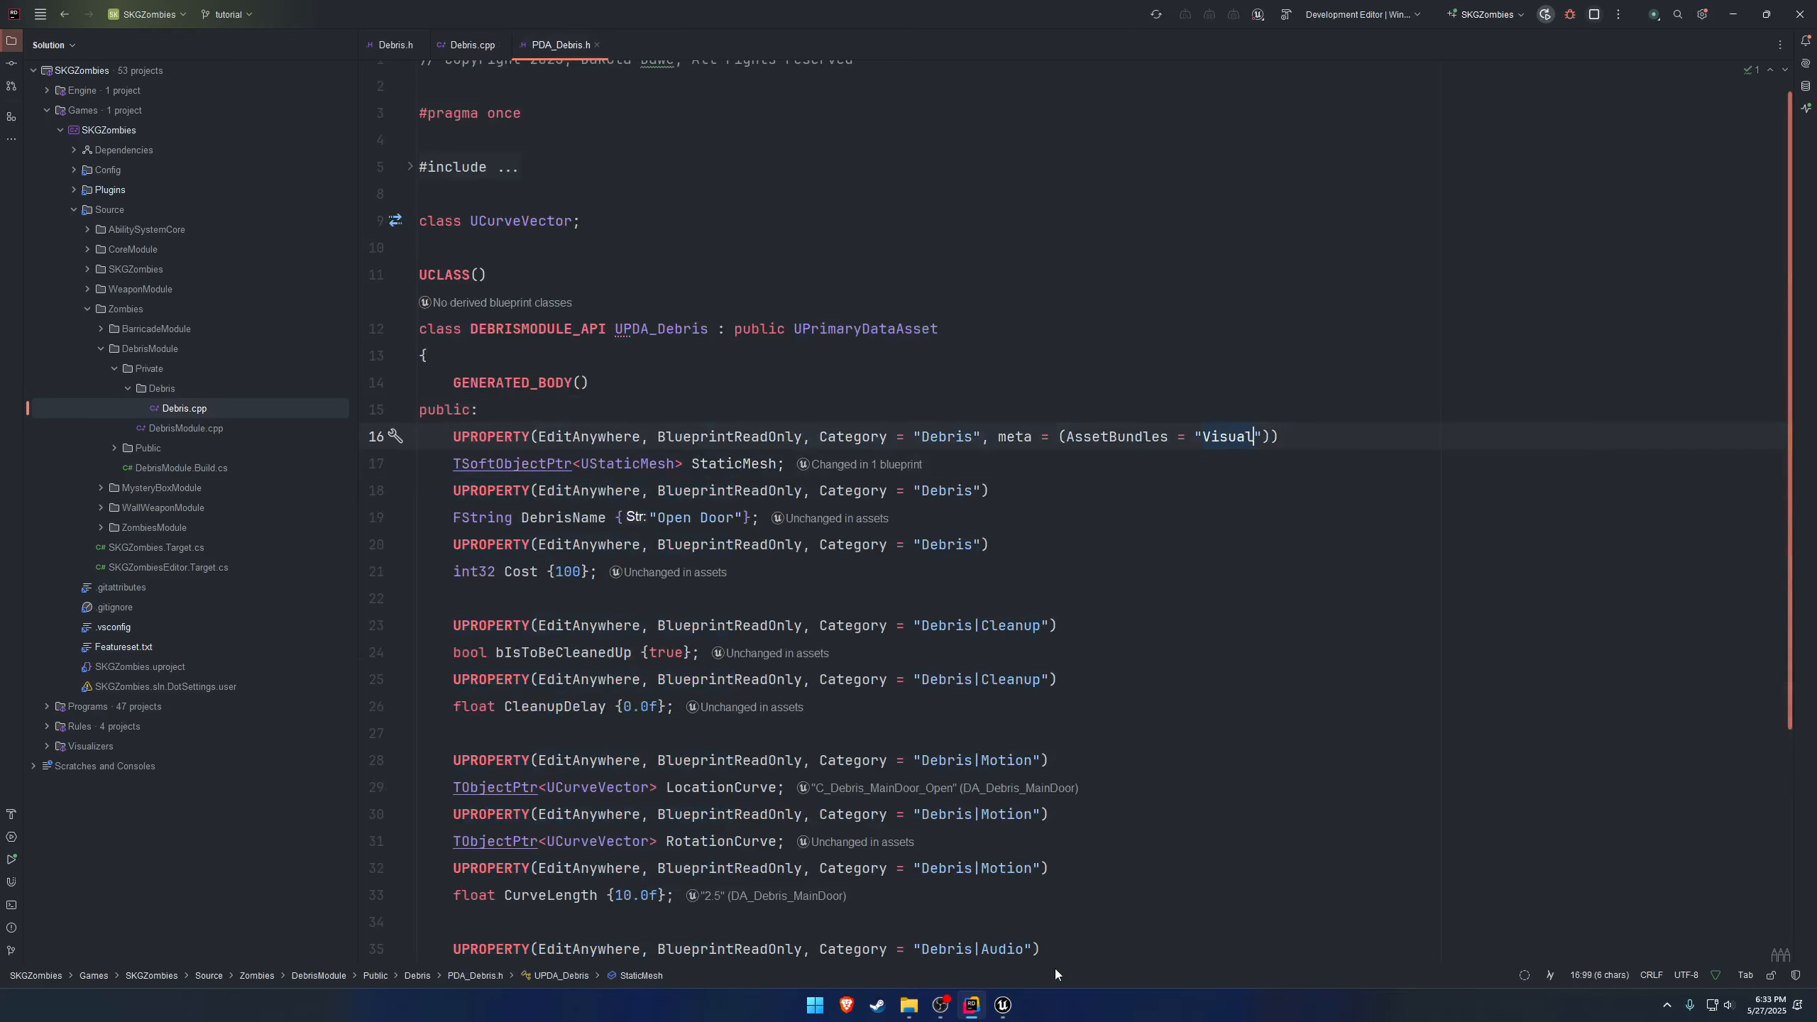
Select the debris main door in Unreal Editor, and return to the OnConstruction code in Debris.cpp.
click(1002, 1005)
click(762, 466)
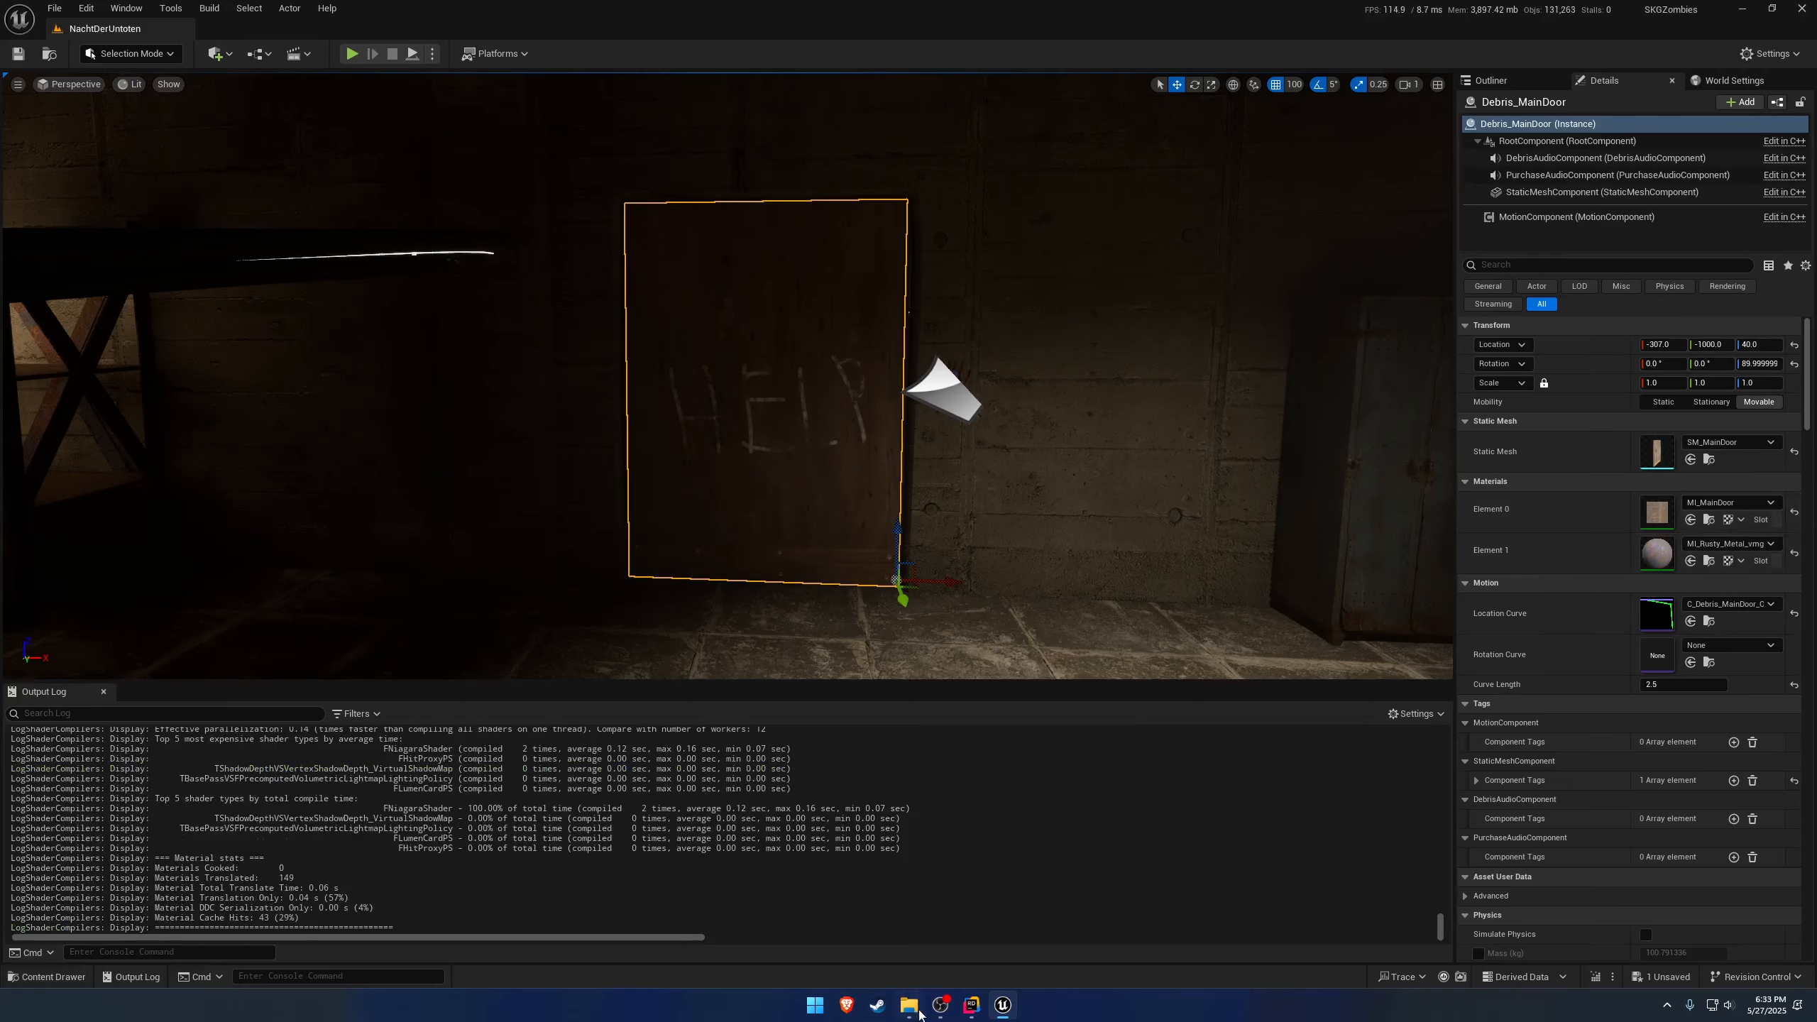
click(971, 1005)
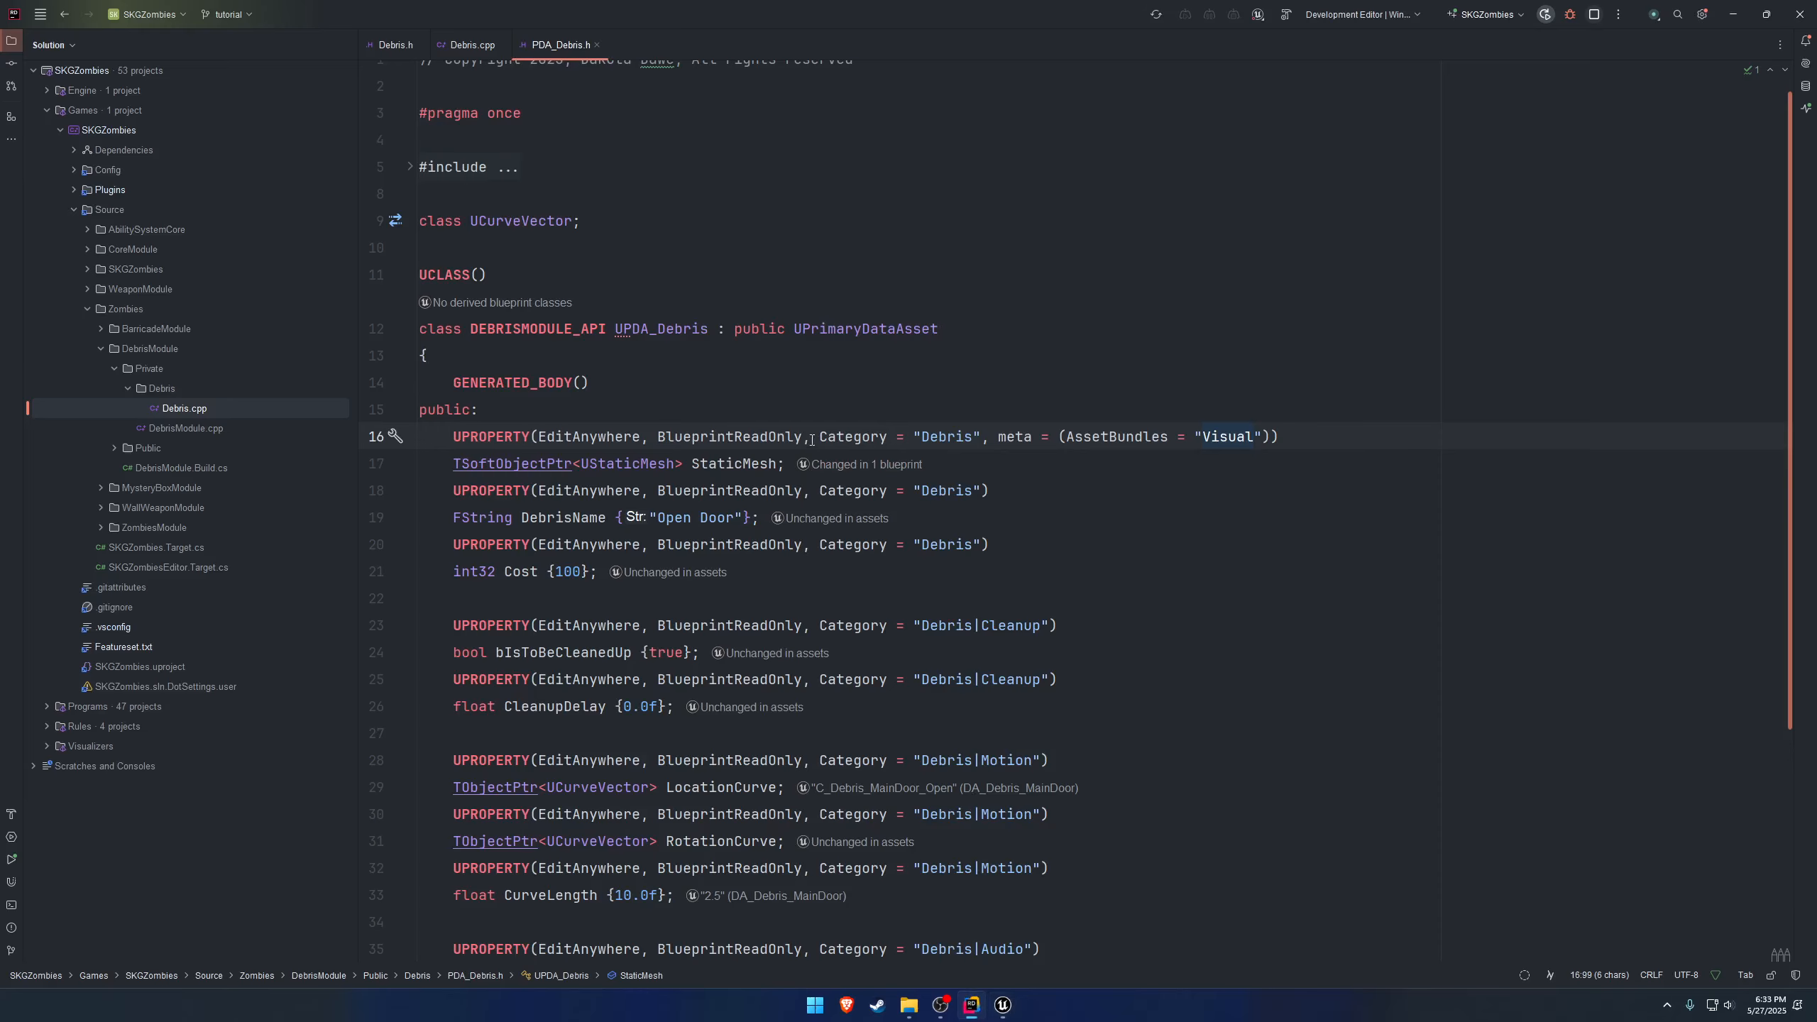
click(472, 45)
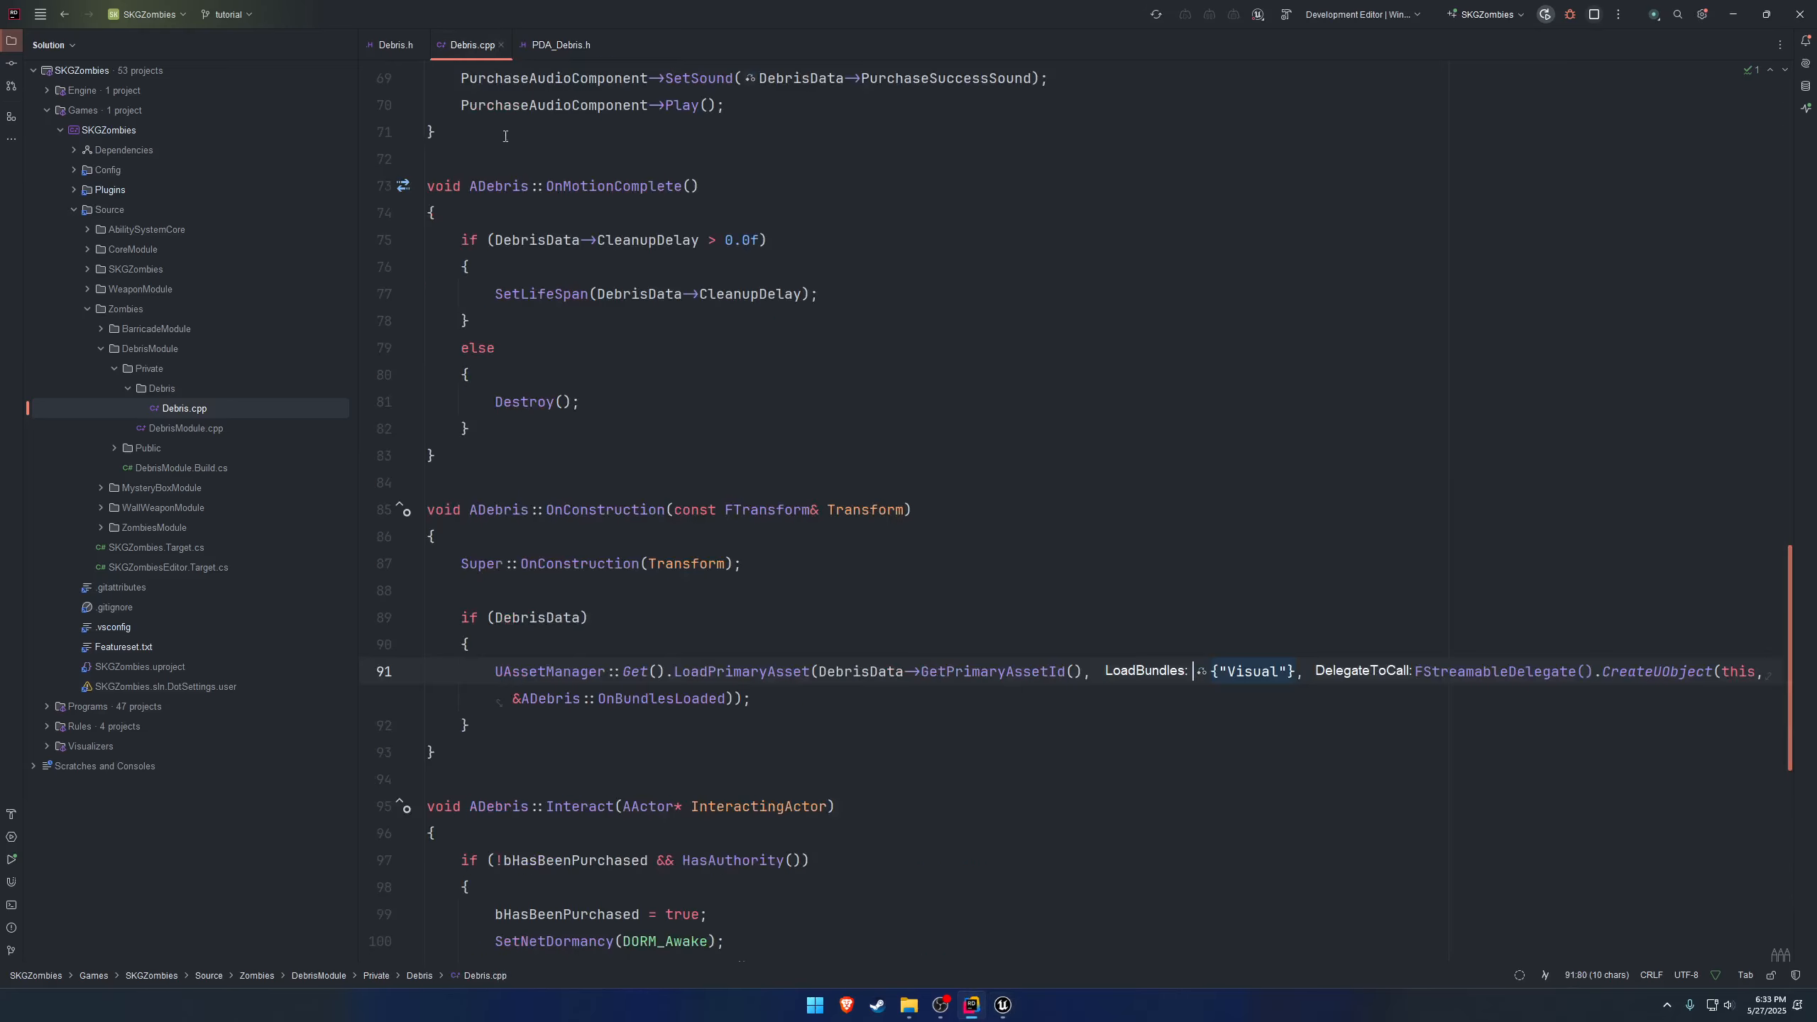
click(825, 643)
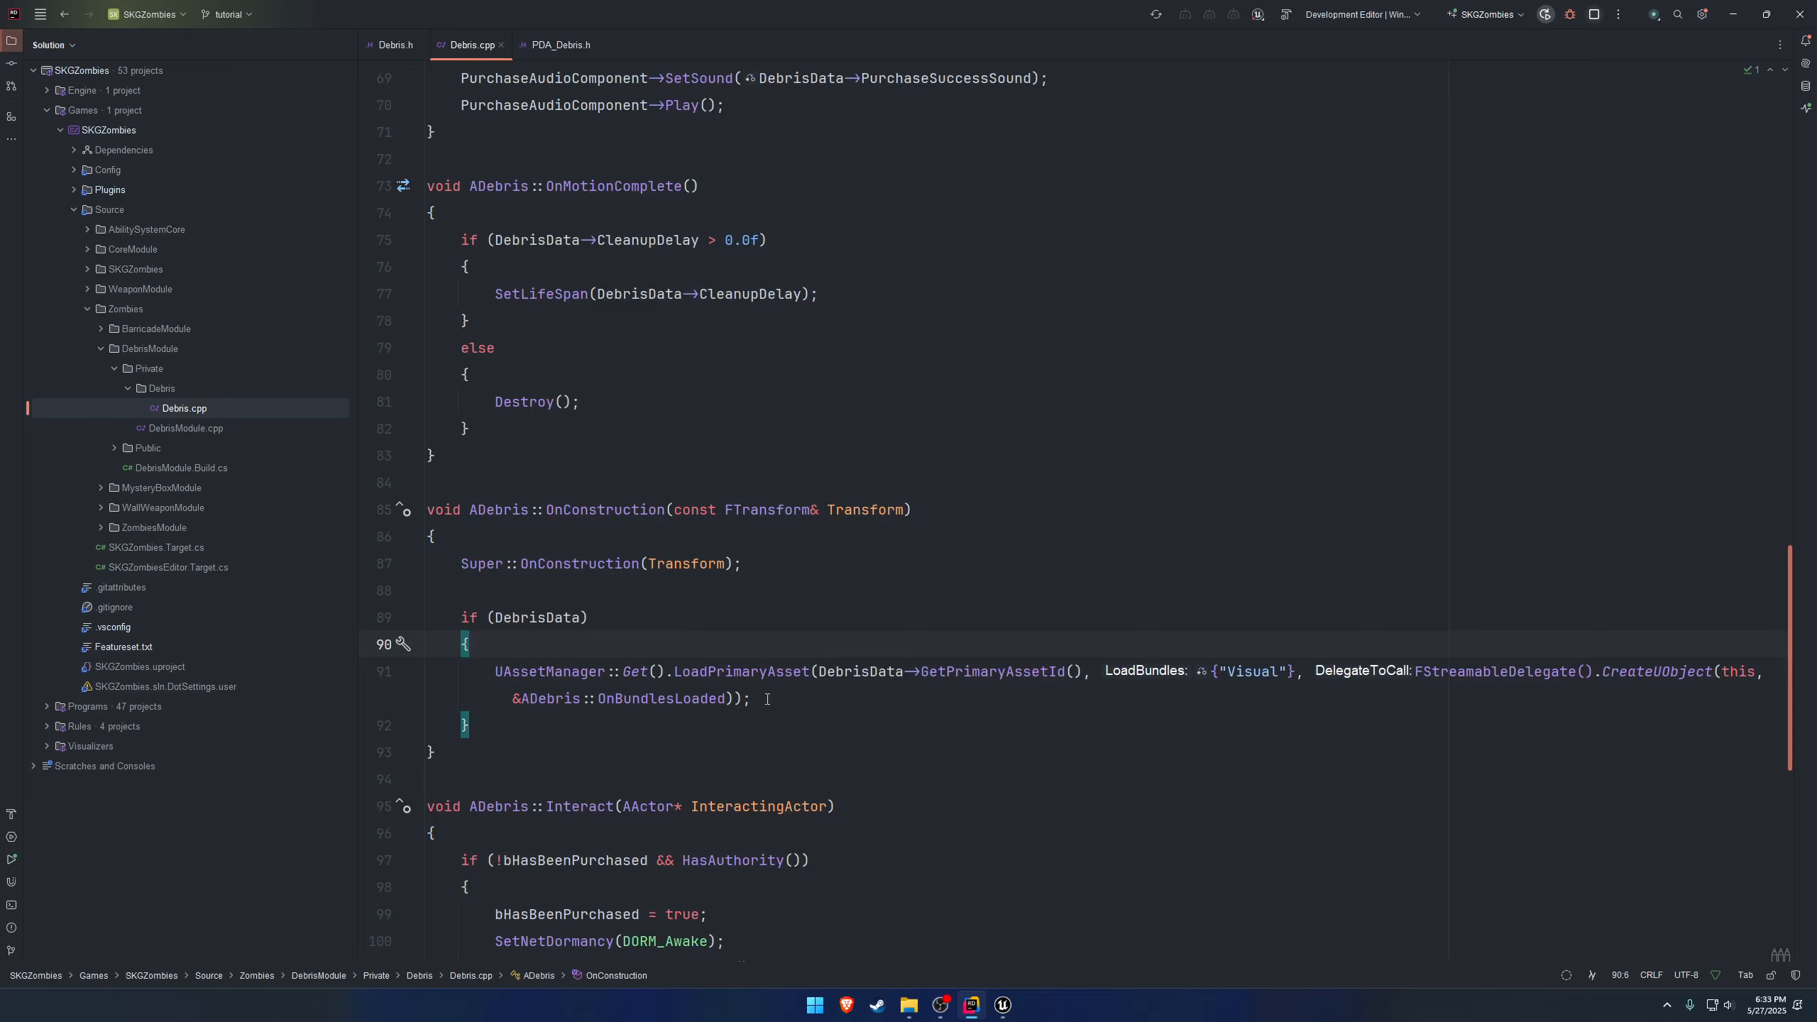
Highlight the SetLifeSpan call in ADebris::OnMotionComplete for review.
scroll(767, 698, up, 3)
drag(471, 671, 961, 536)
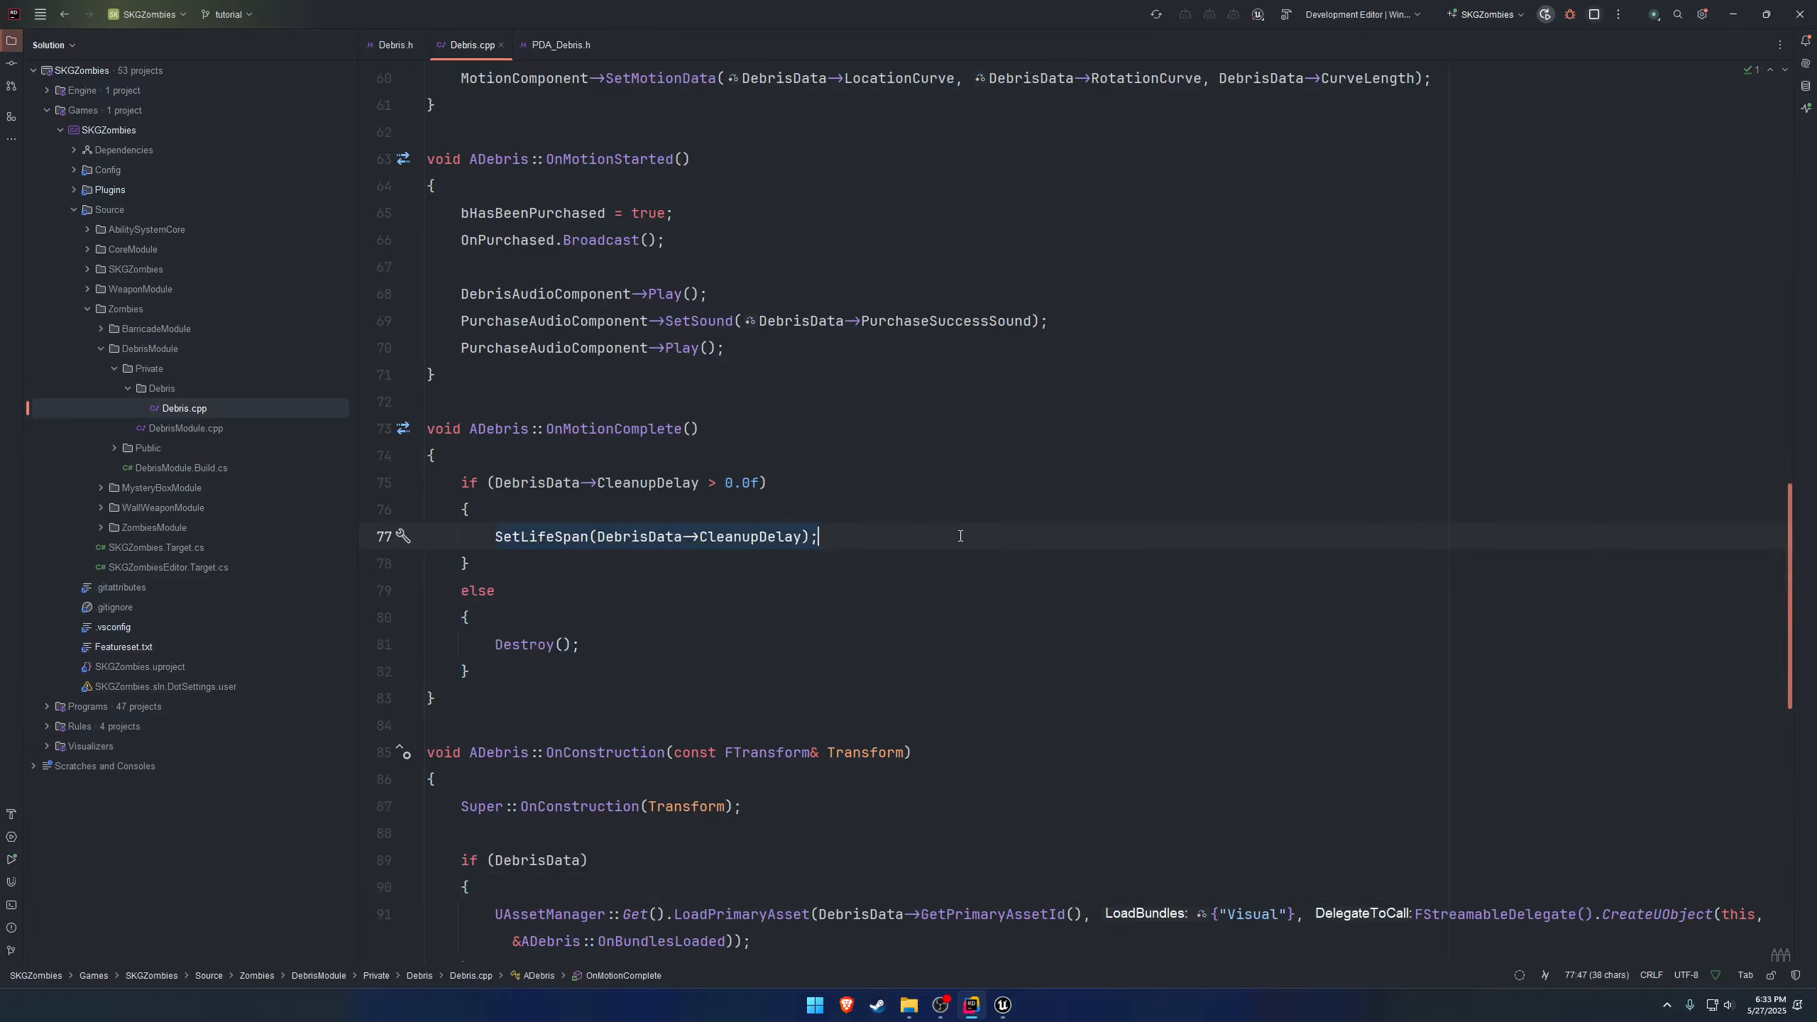
click(961, 536)
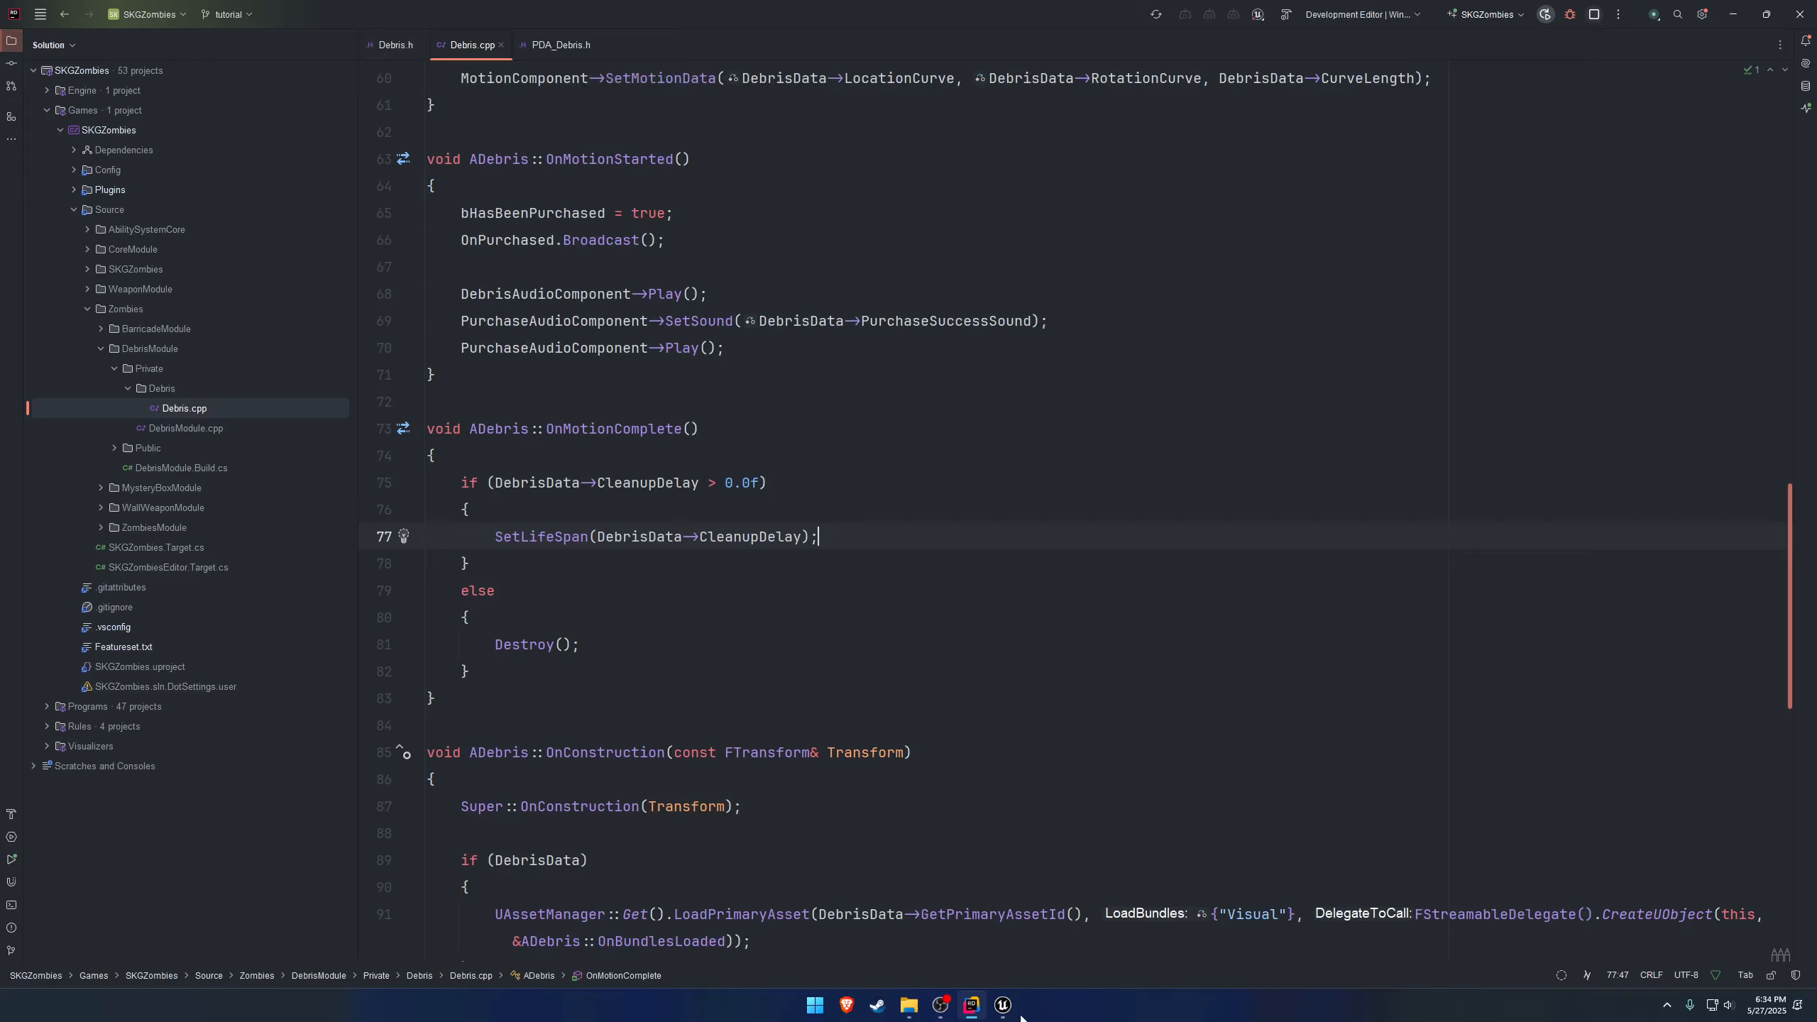
Switch to Unreal Editor and open the main door's MI_MainDoor material instance and its parent material M_Master.
click(1003, 1005)
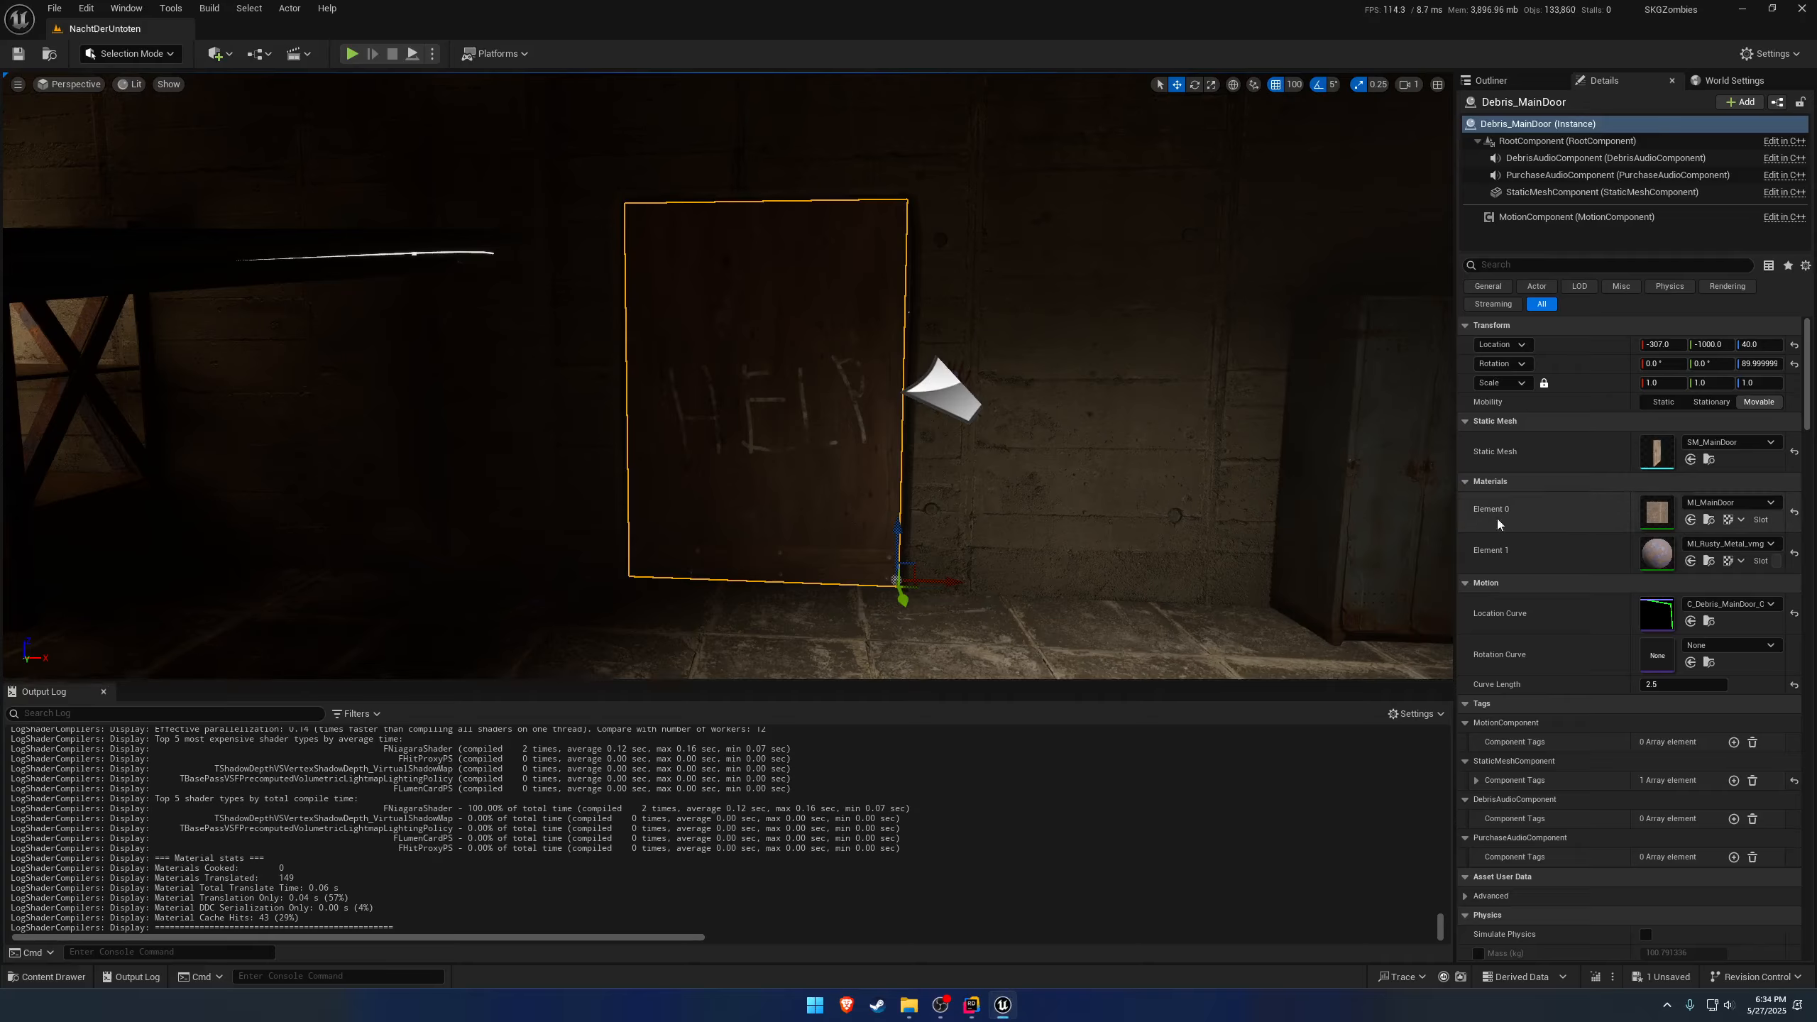
double_click(1658, 512)
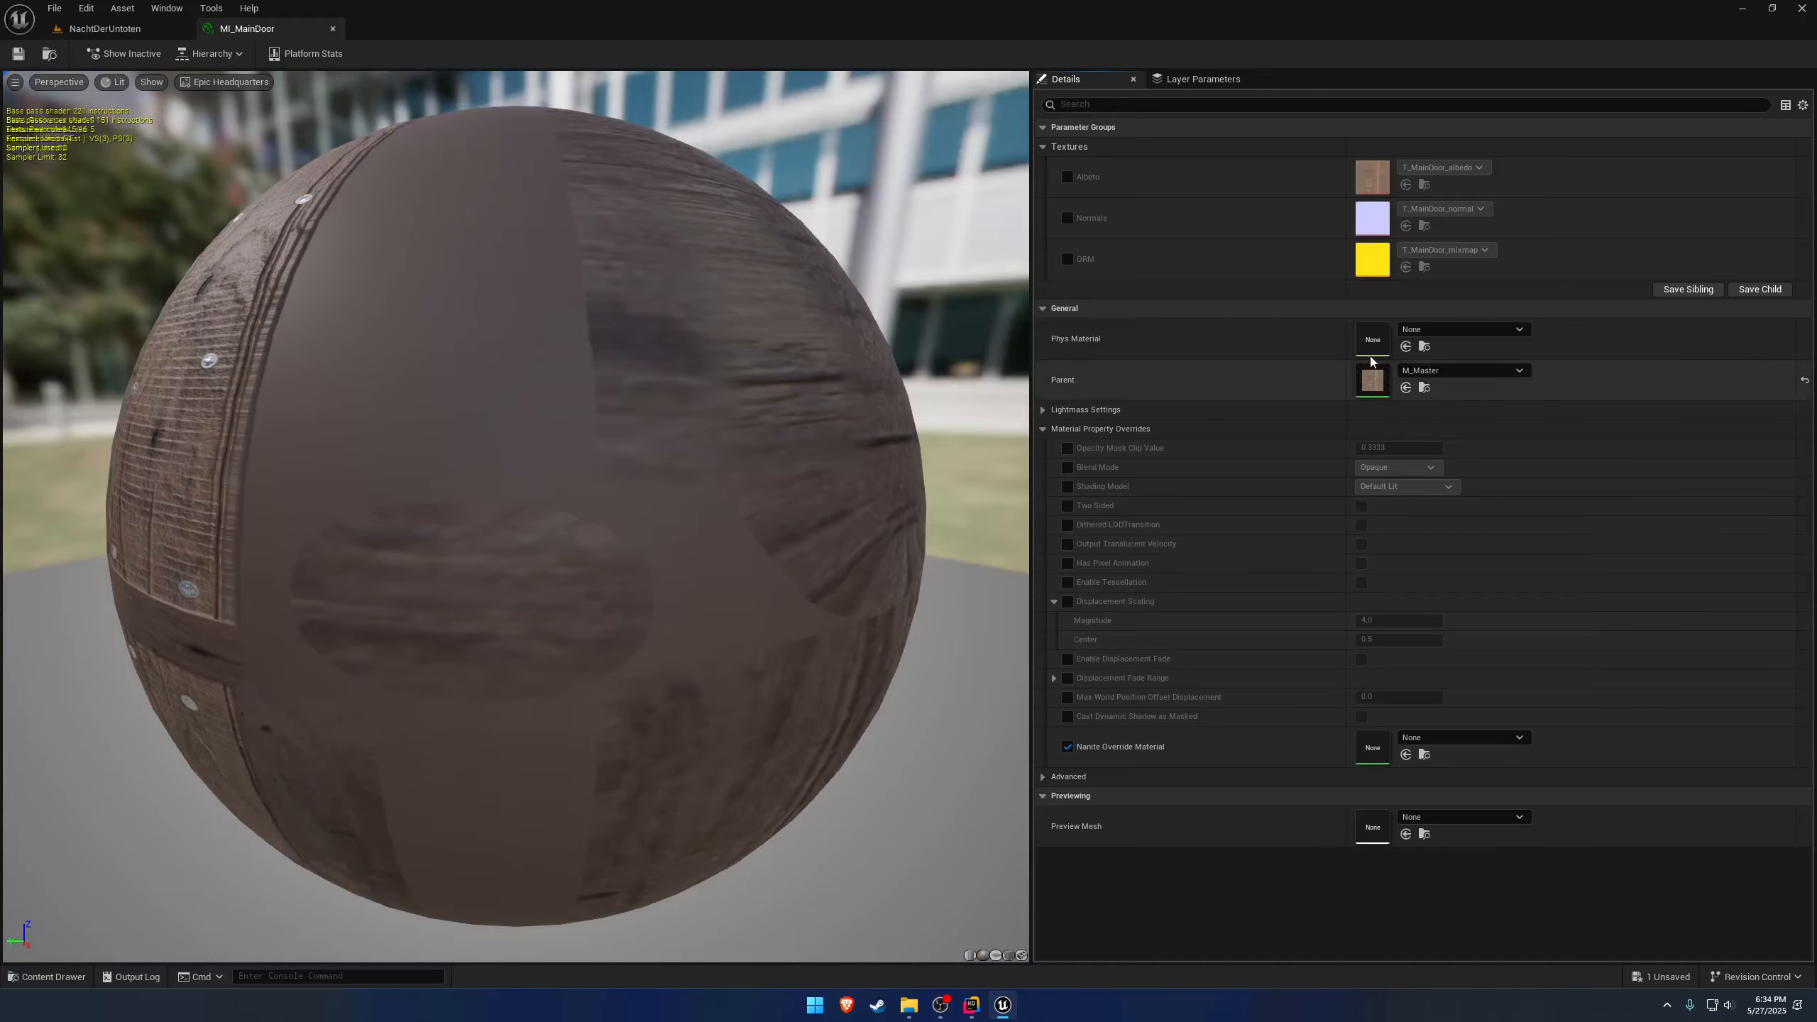
double_click(1373, 381)
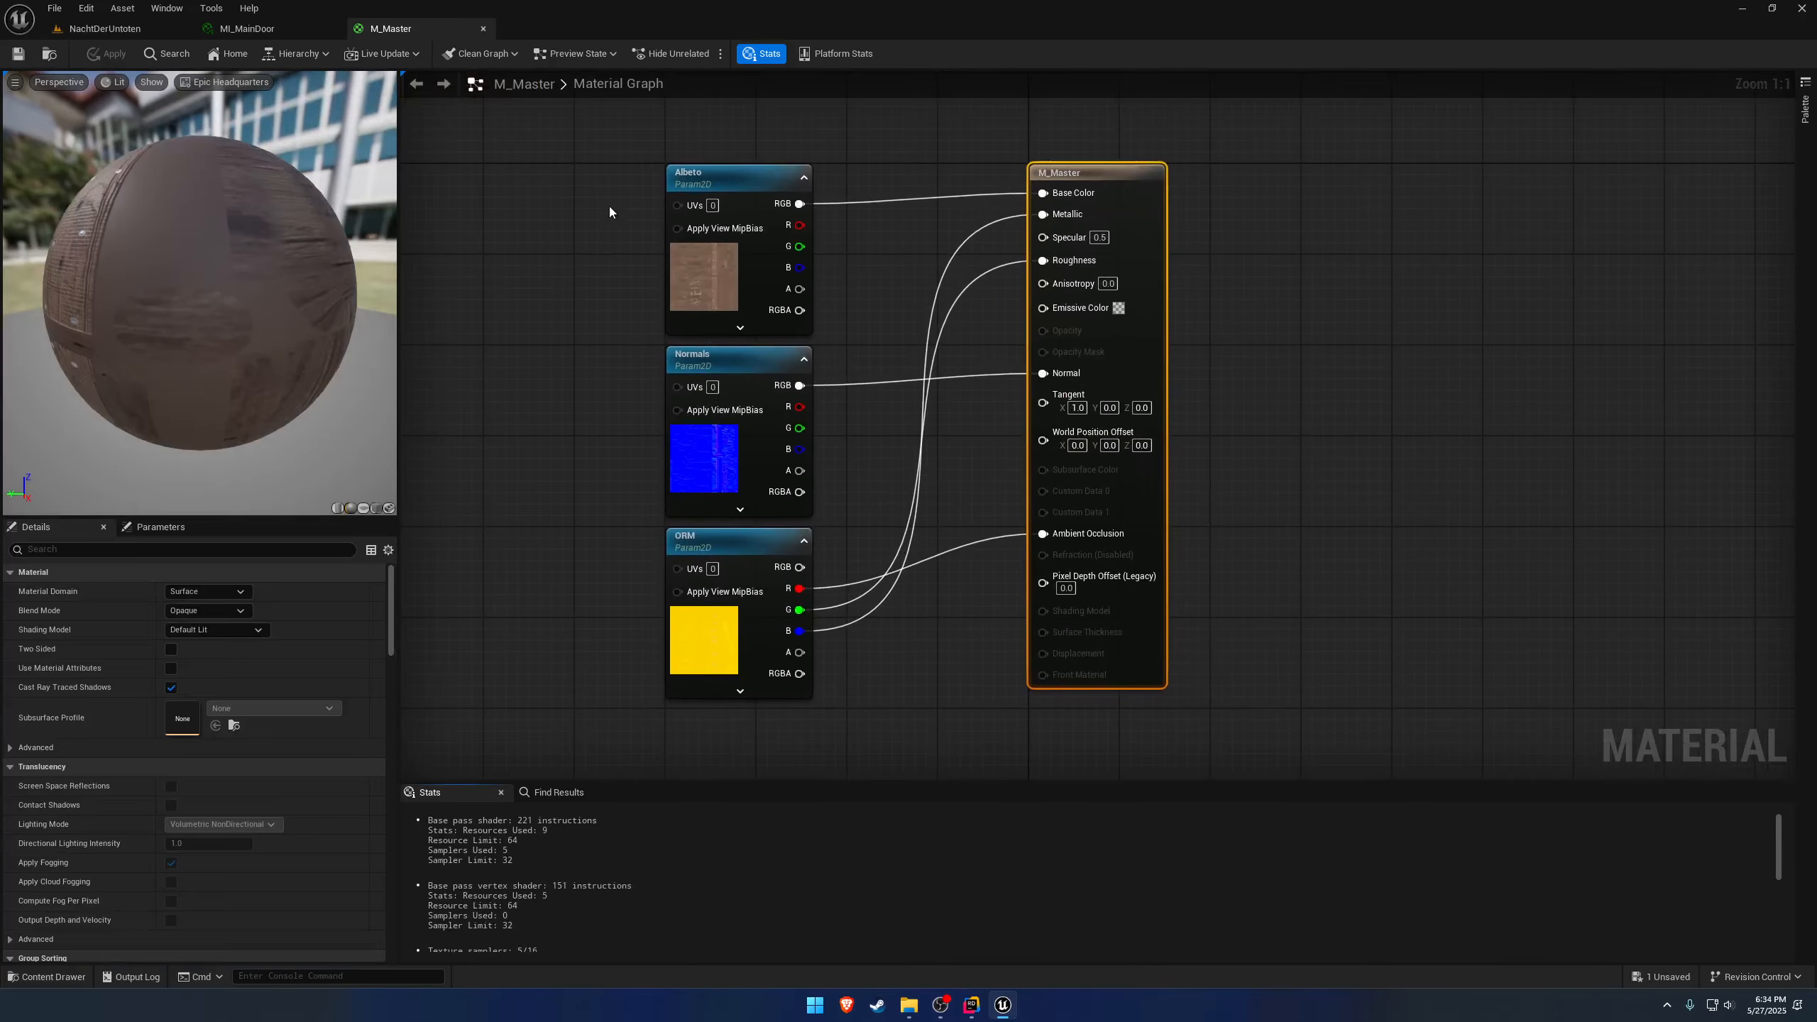
Inspect the default textures of M_Master's albedo, Normals and ORM parameter nodes, and select all three nodes together.
drag(609, 206, 789, 657)
click(880, 405)
click(751, 301)
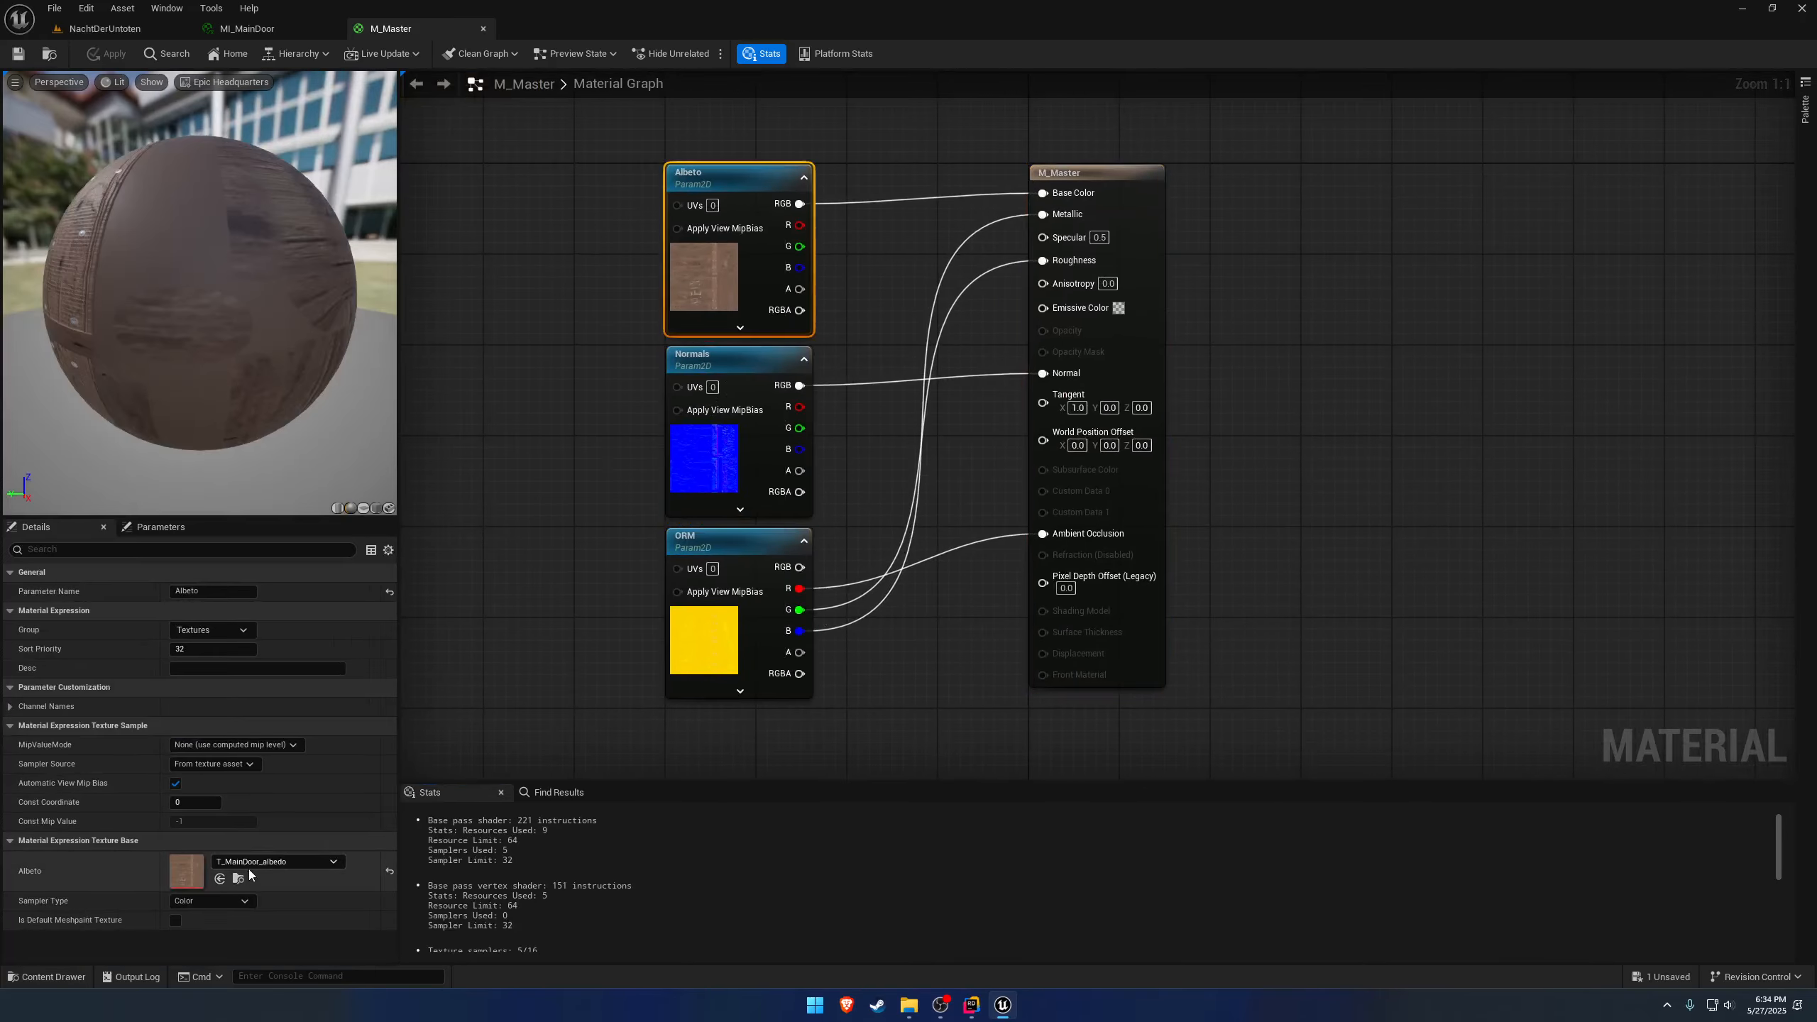
click(735, 461)
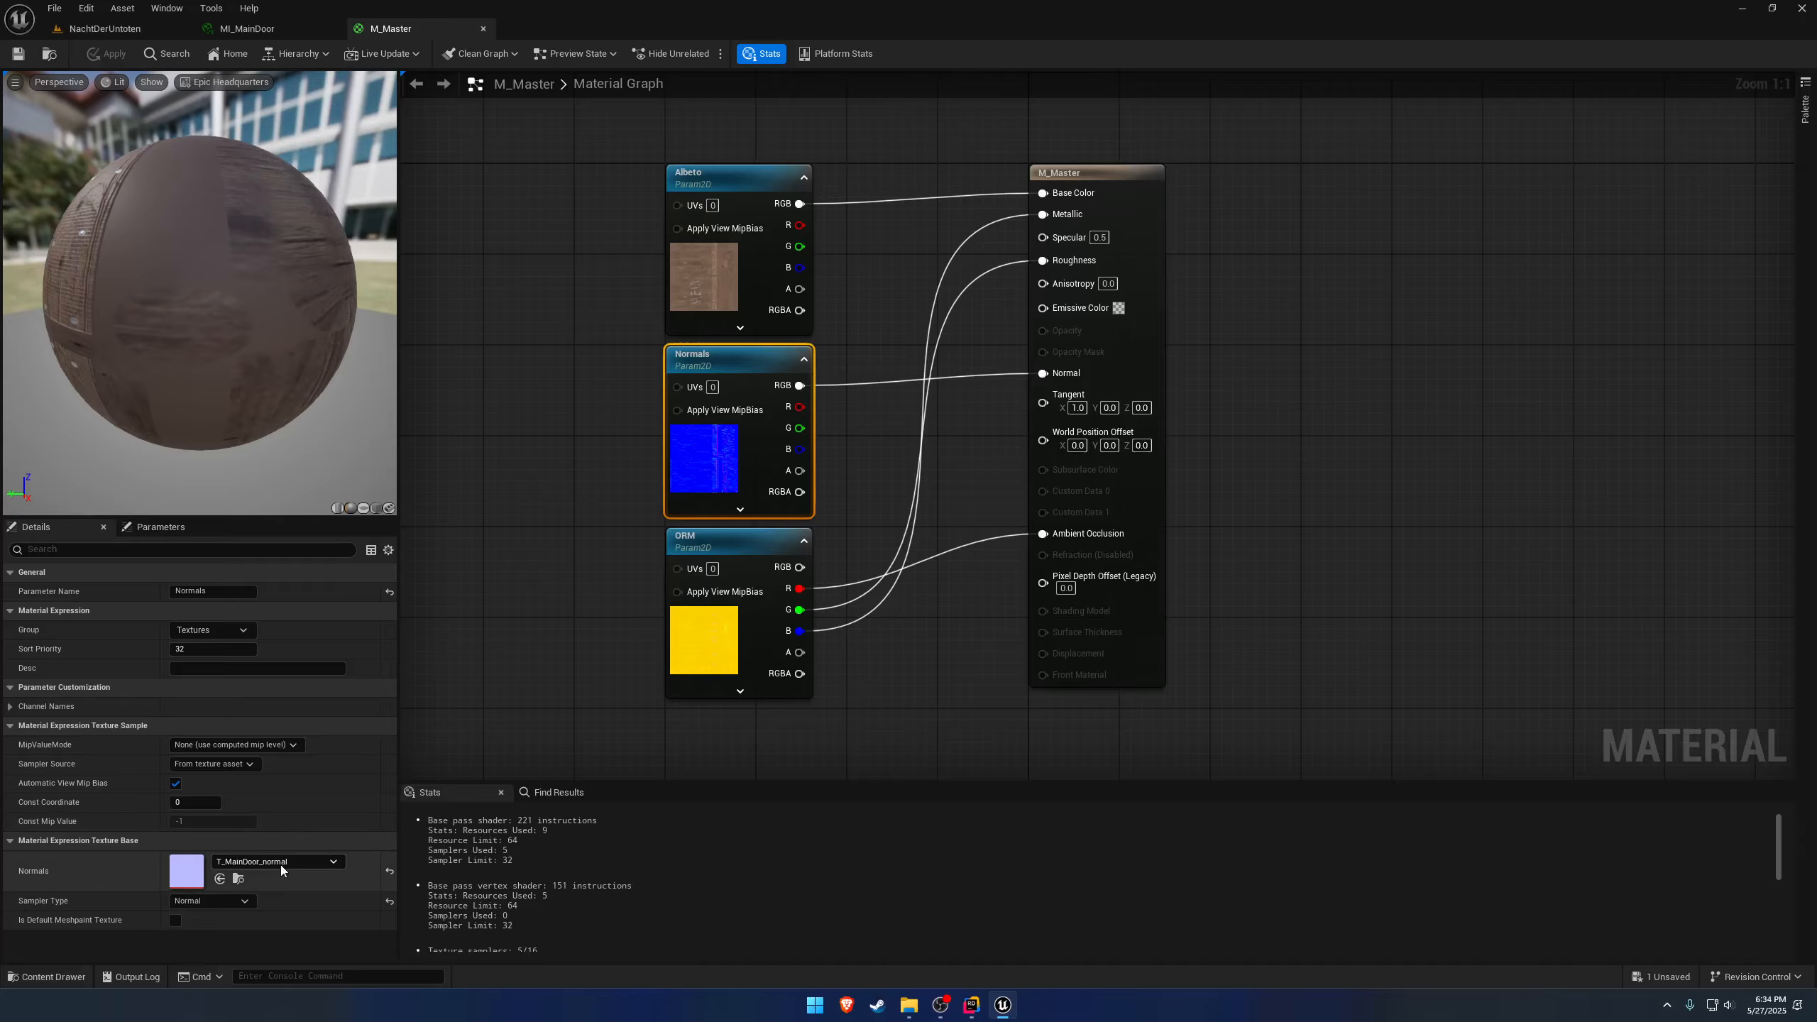
click(699, 633)
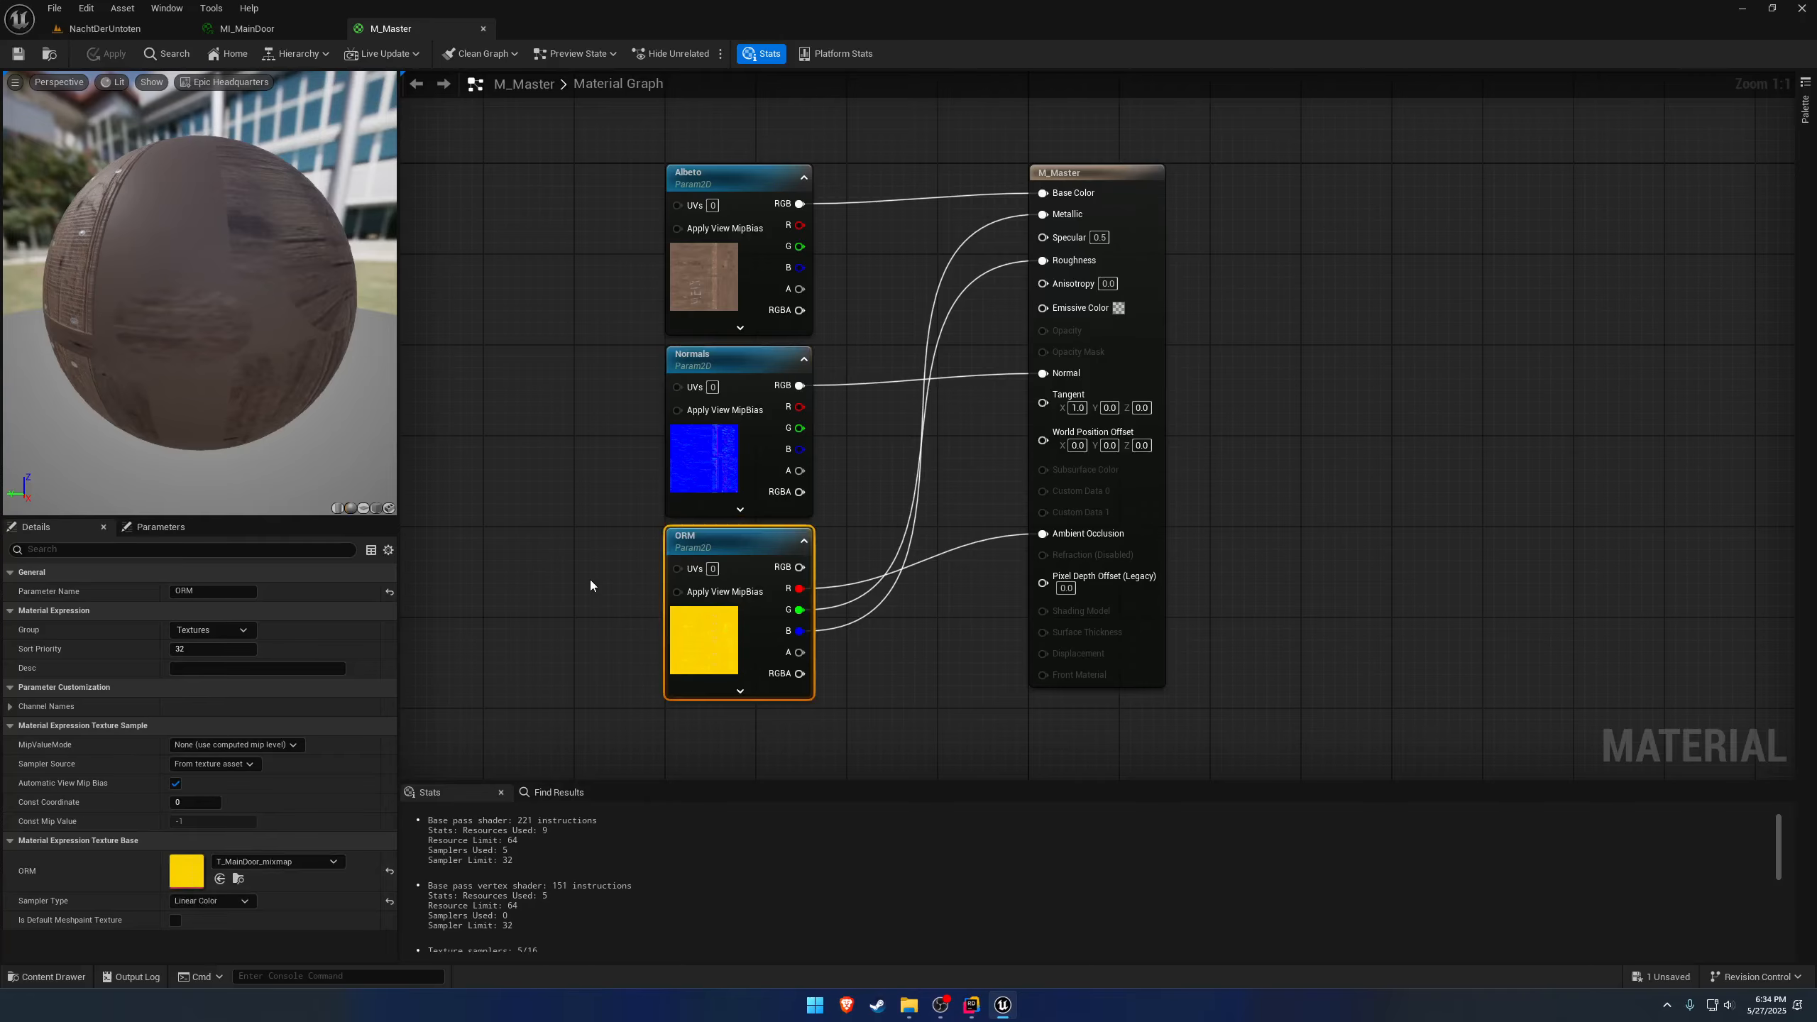
drag(641, 254, 687, 565)
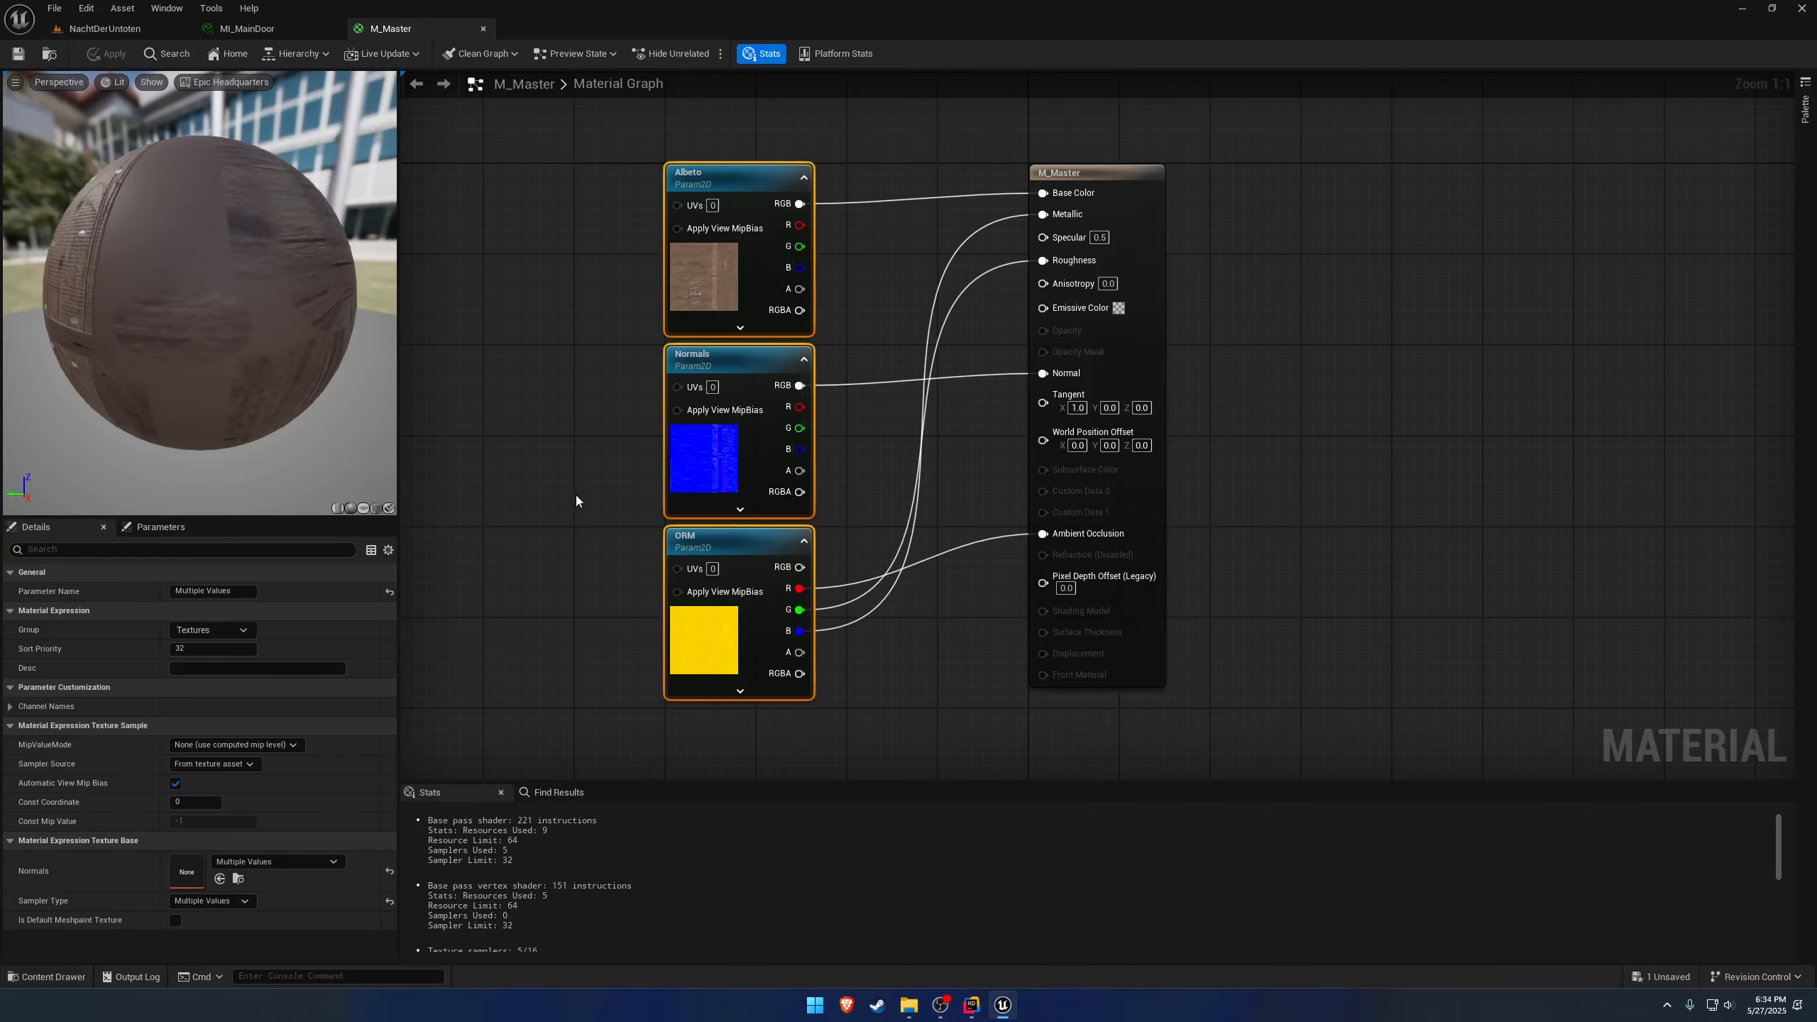
Return to the NachtDerUntoten level, look around its rooms, and clear the selection.
click(166, 31)
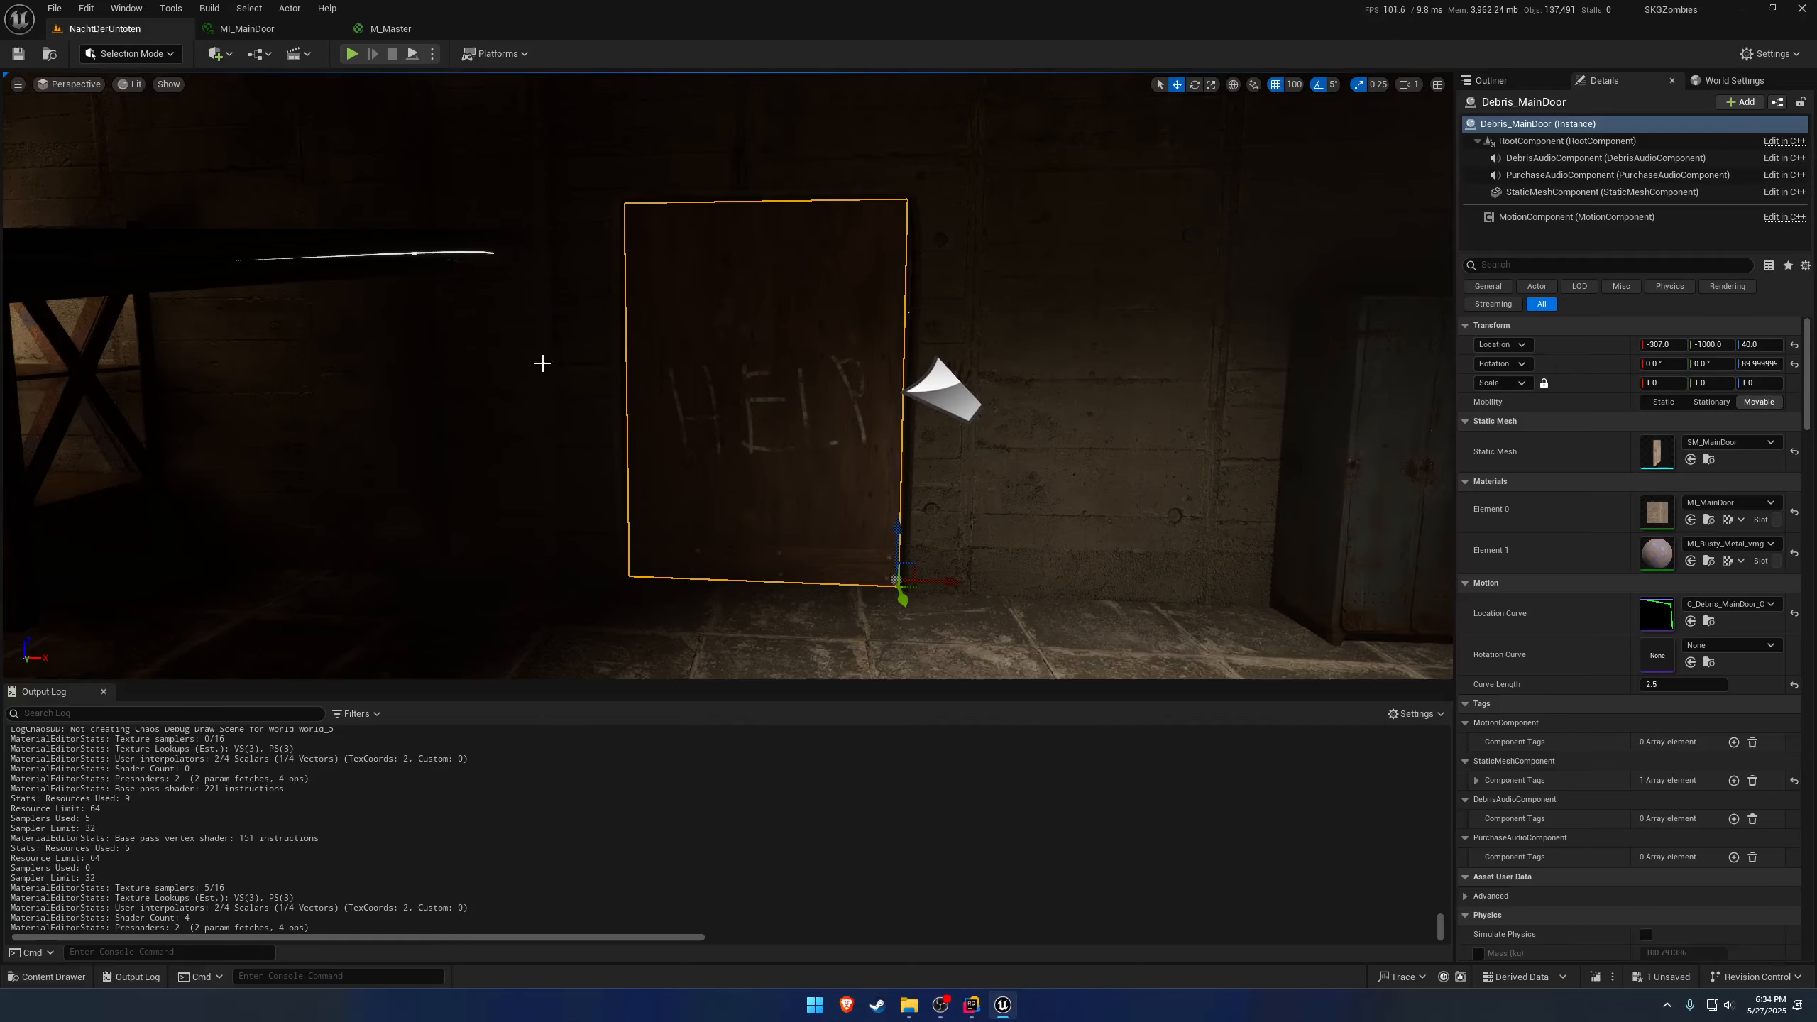
right_drag(539, 361, 448, 375)
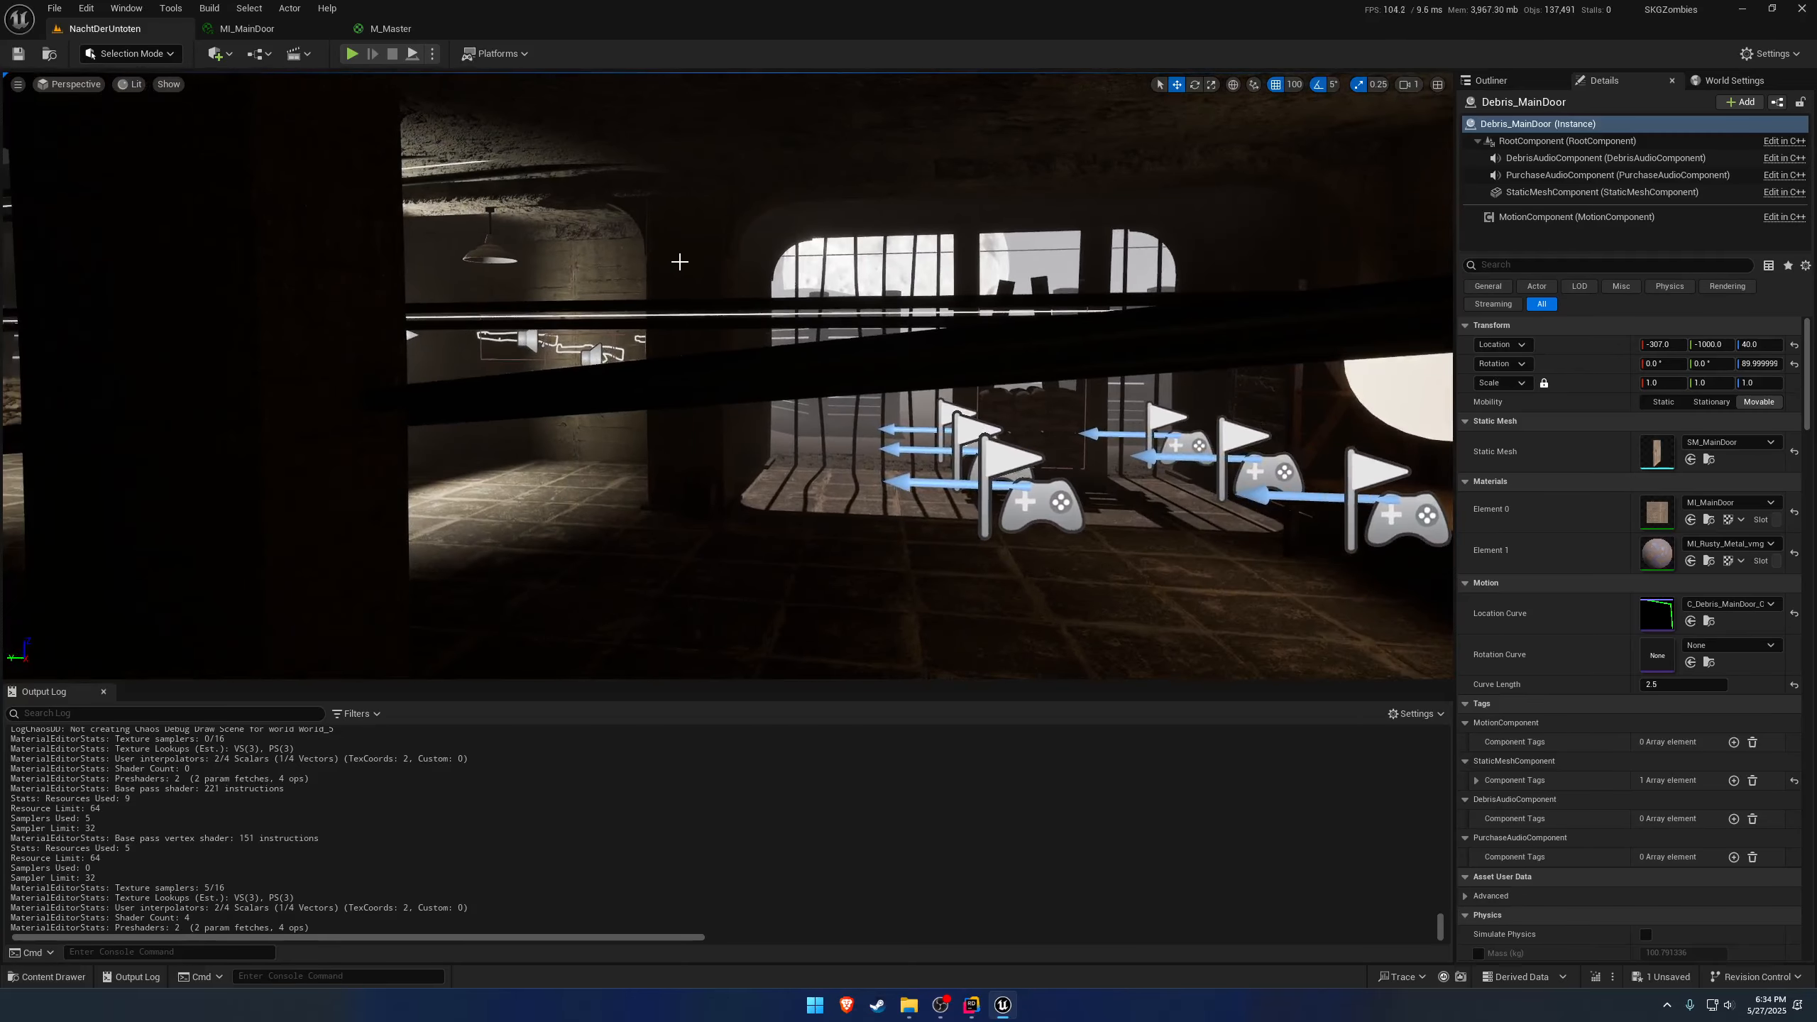
click(690, 289)
key(w)
right_drag(655, 410, 1059, 408)
key(Escape)
Revisit the M_Master graph, return to the level, and browse the project's root Content folder.
click(390, 28)
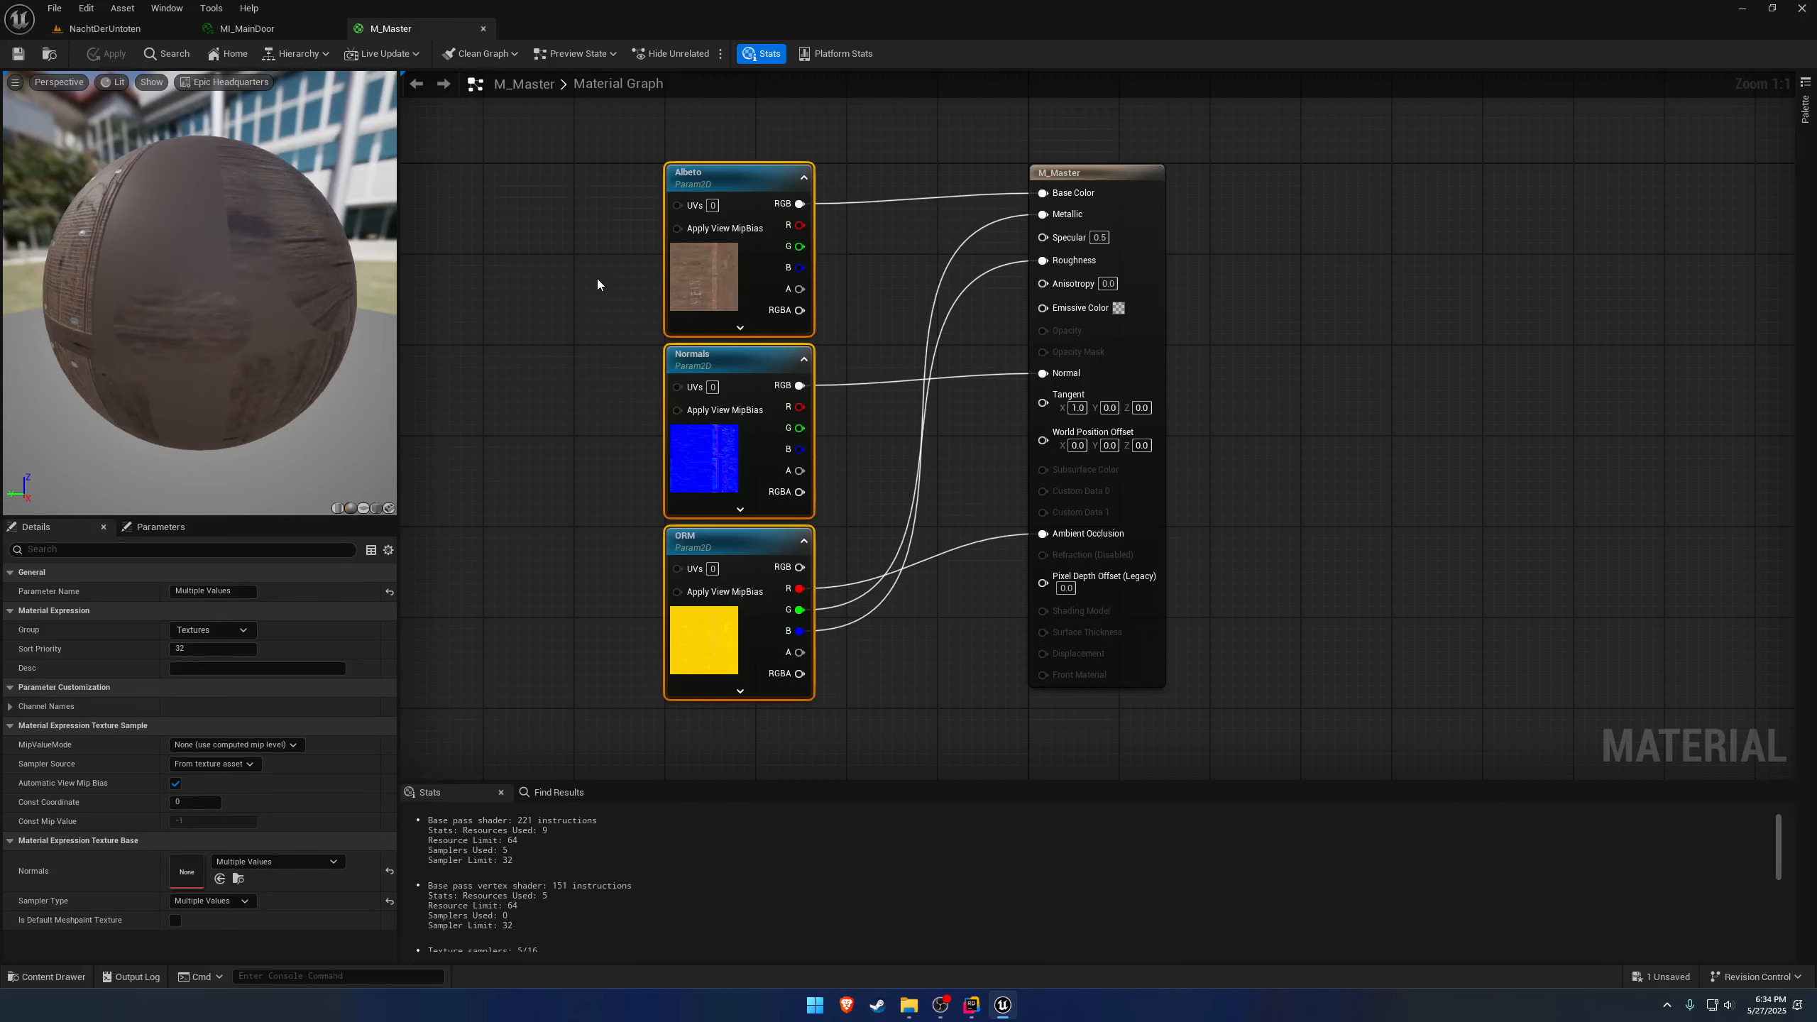
click(141, 29)
key(ctrl+space)
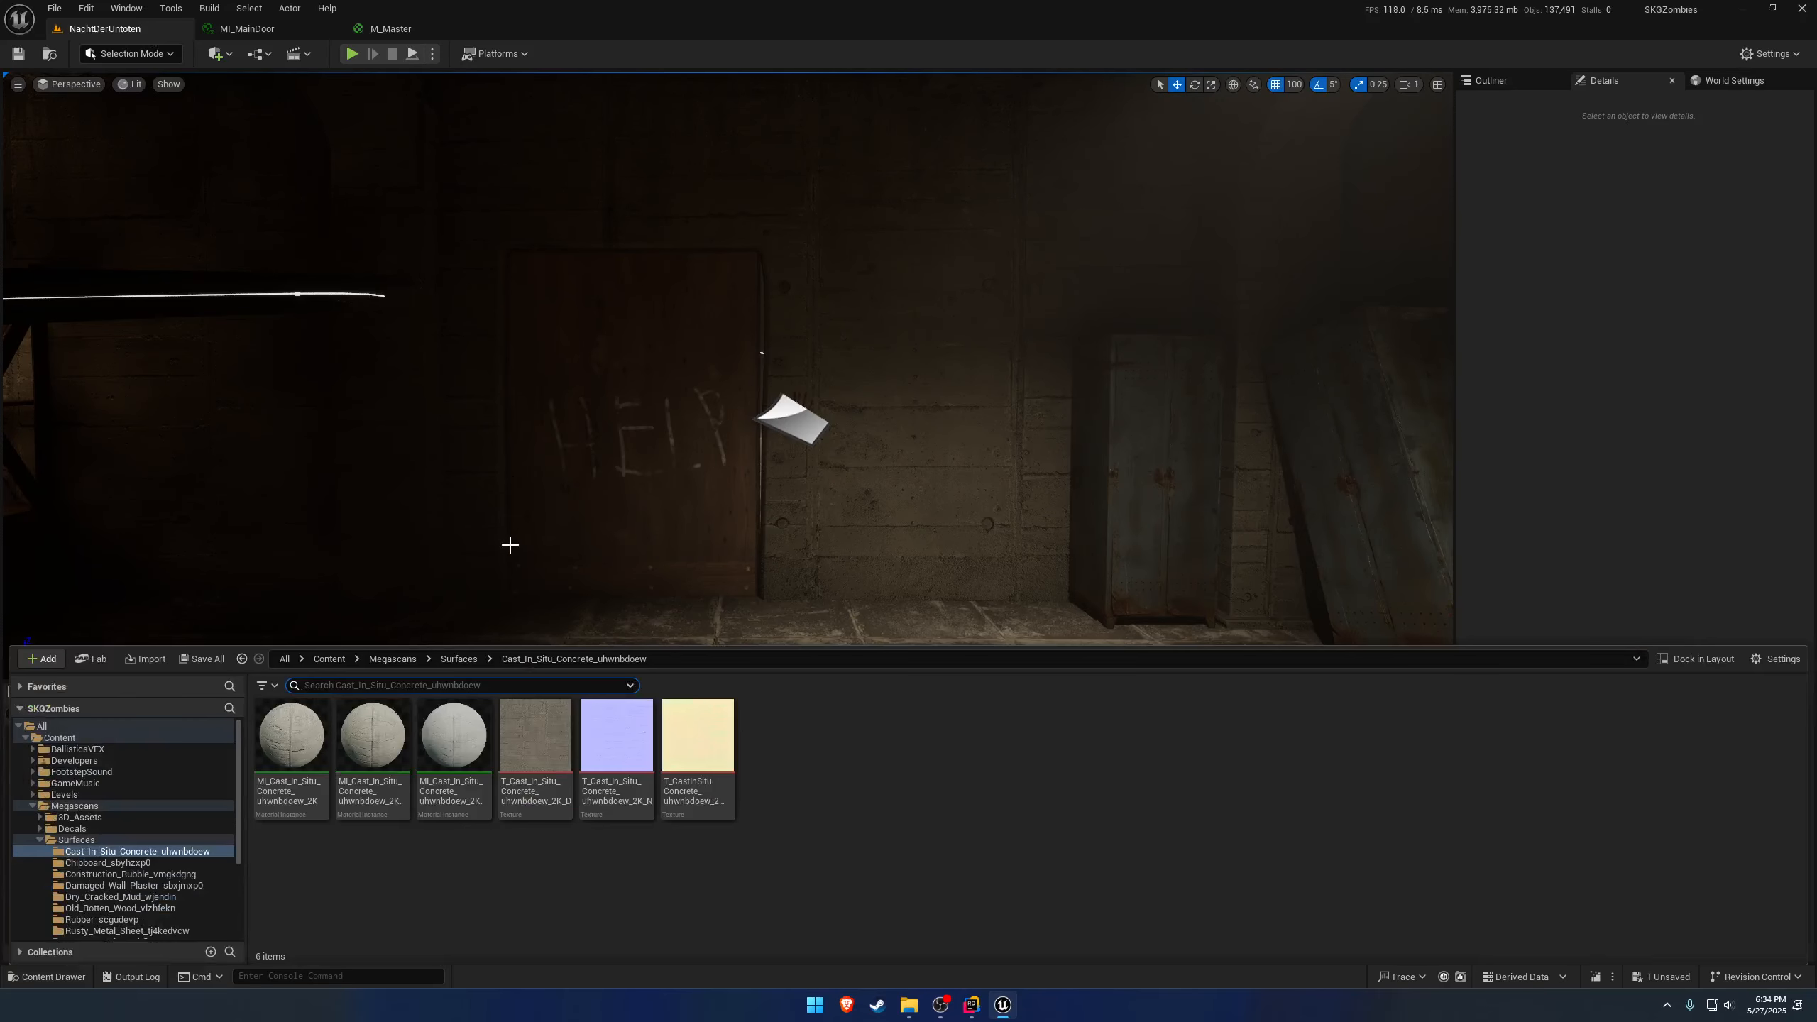
click(330, 659)
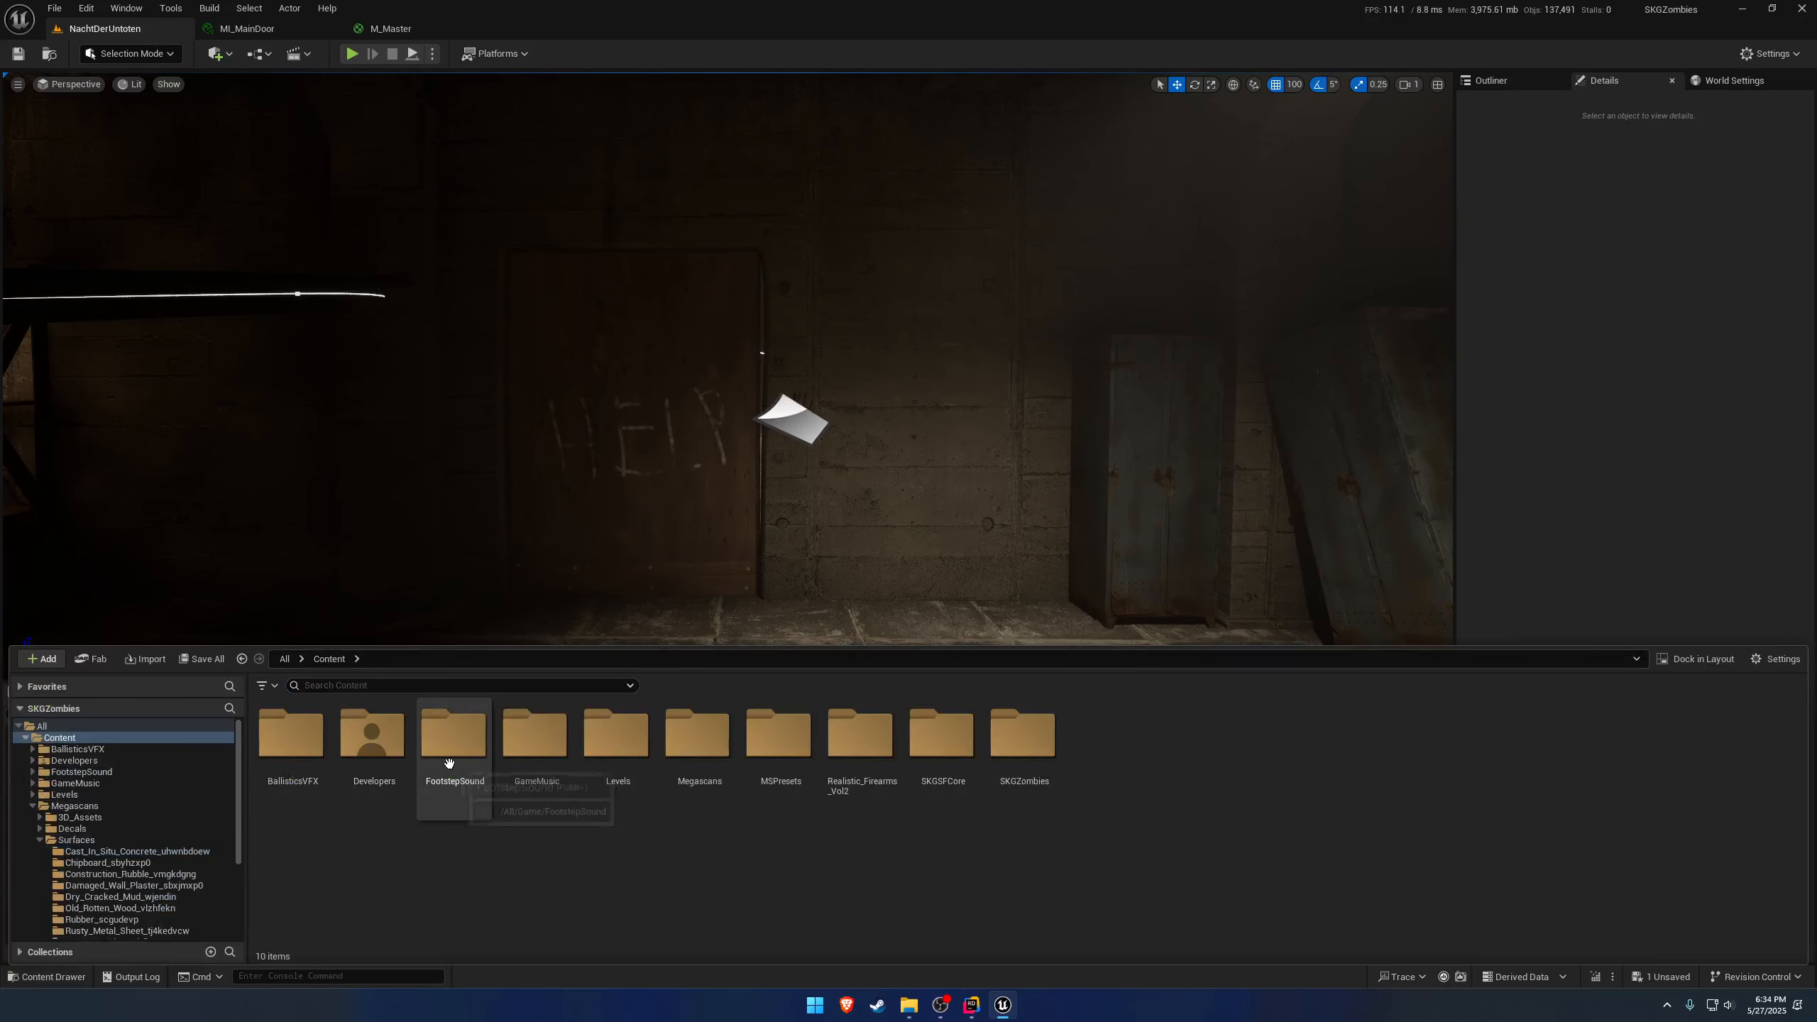
Play the level, eject from the player pawn, and open its SKM_Manny skeletal mesh asset to inspect its materials.
click(352, 54)
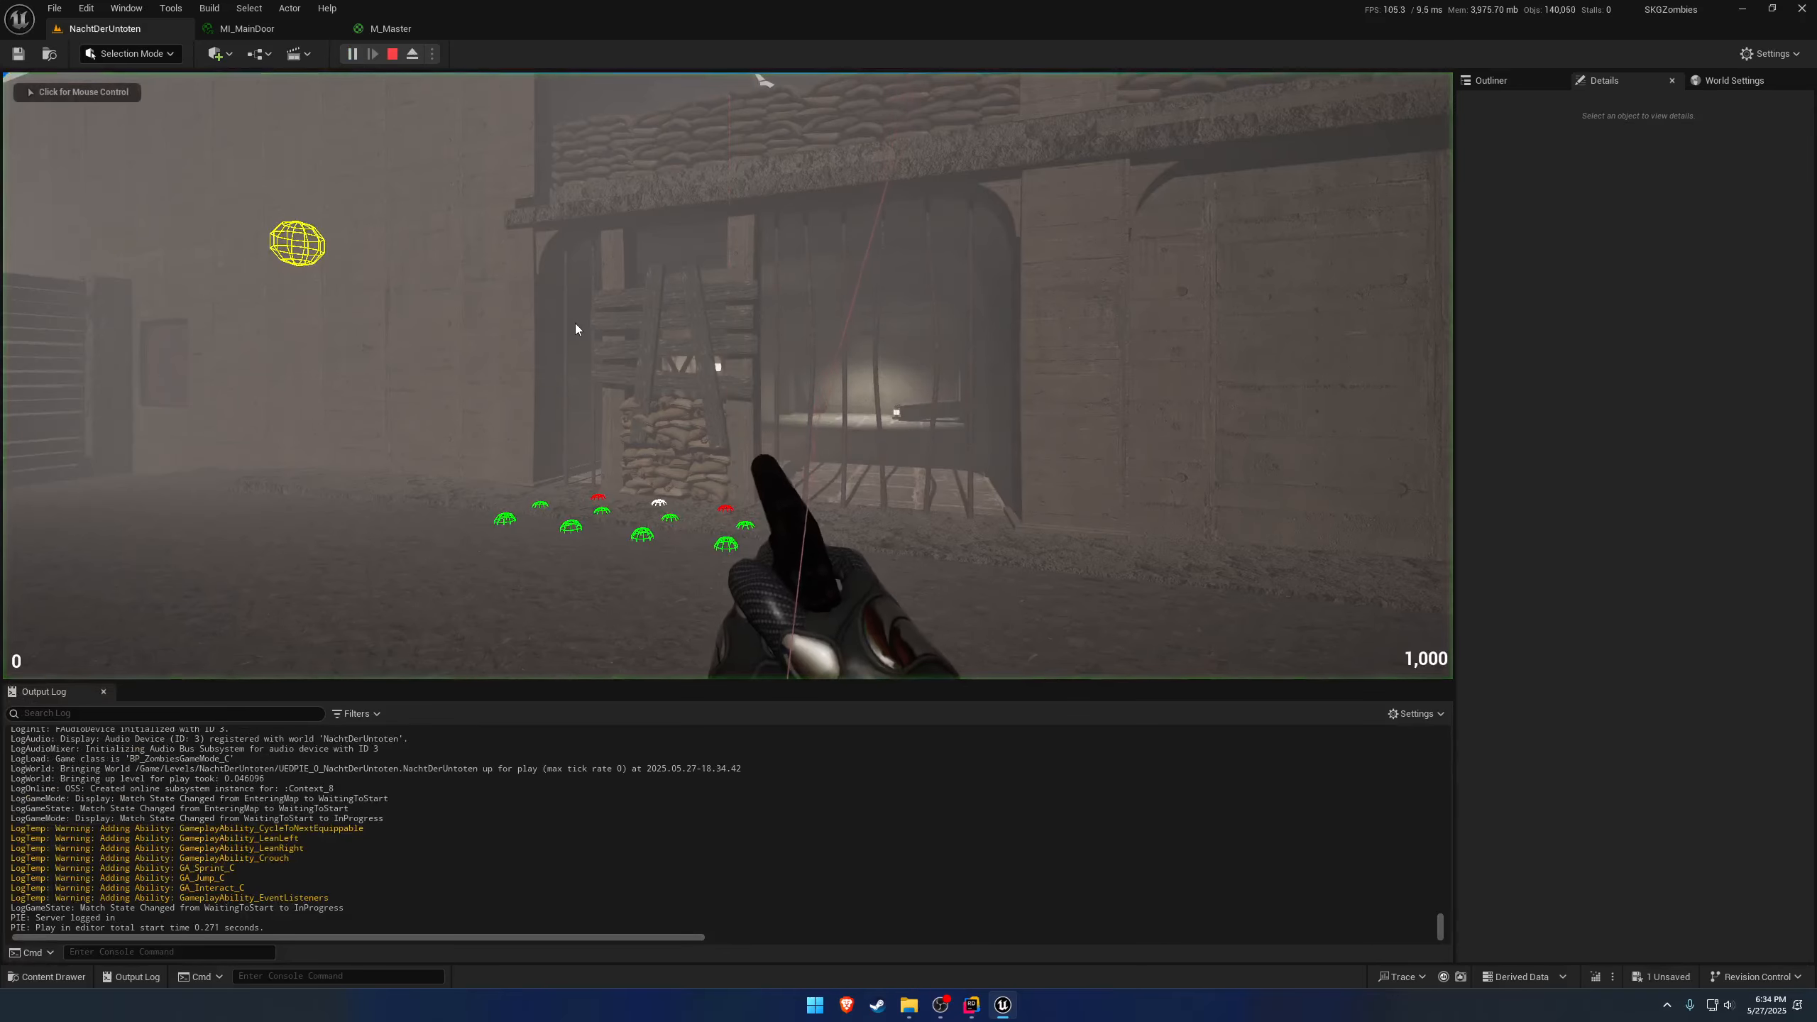
key(F8)
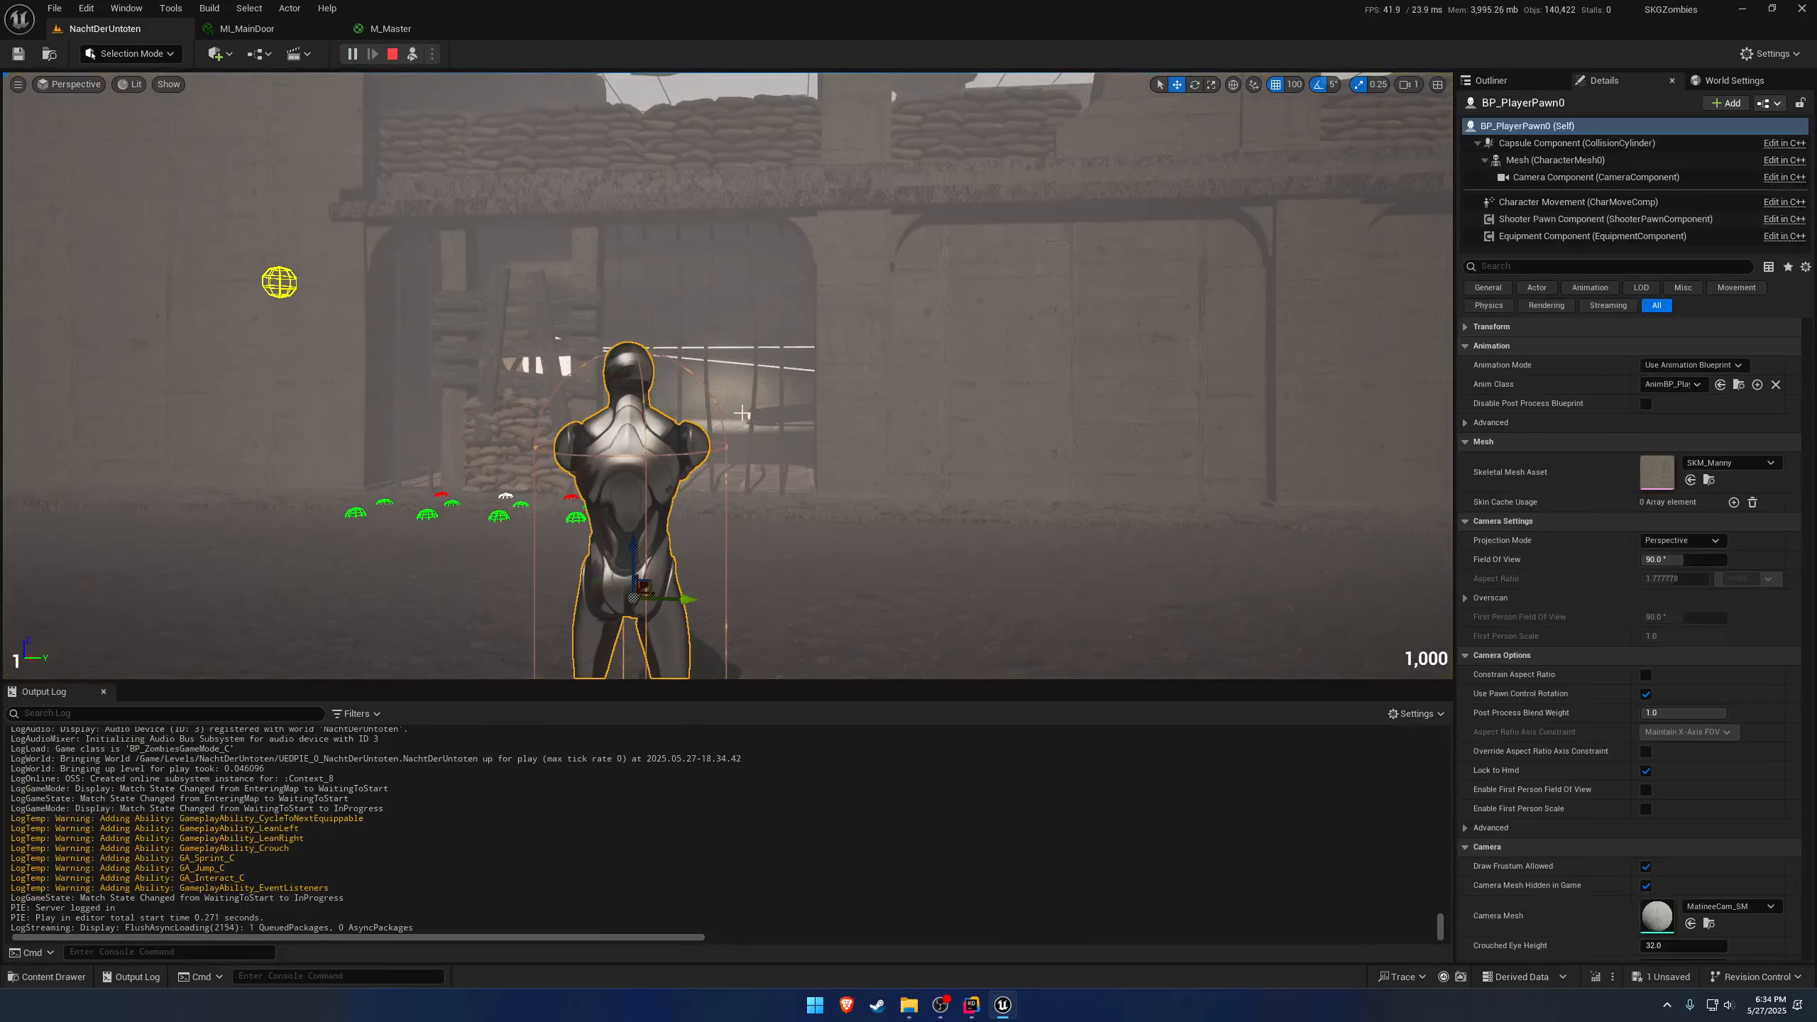
double_click(1658, 472)
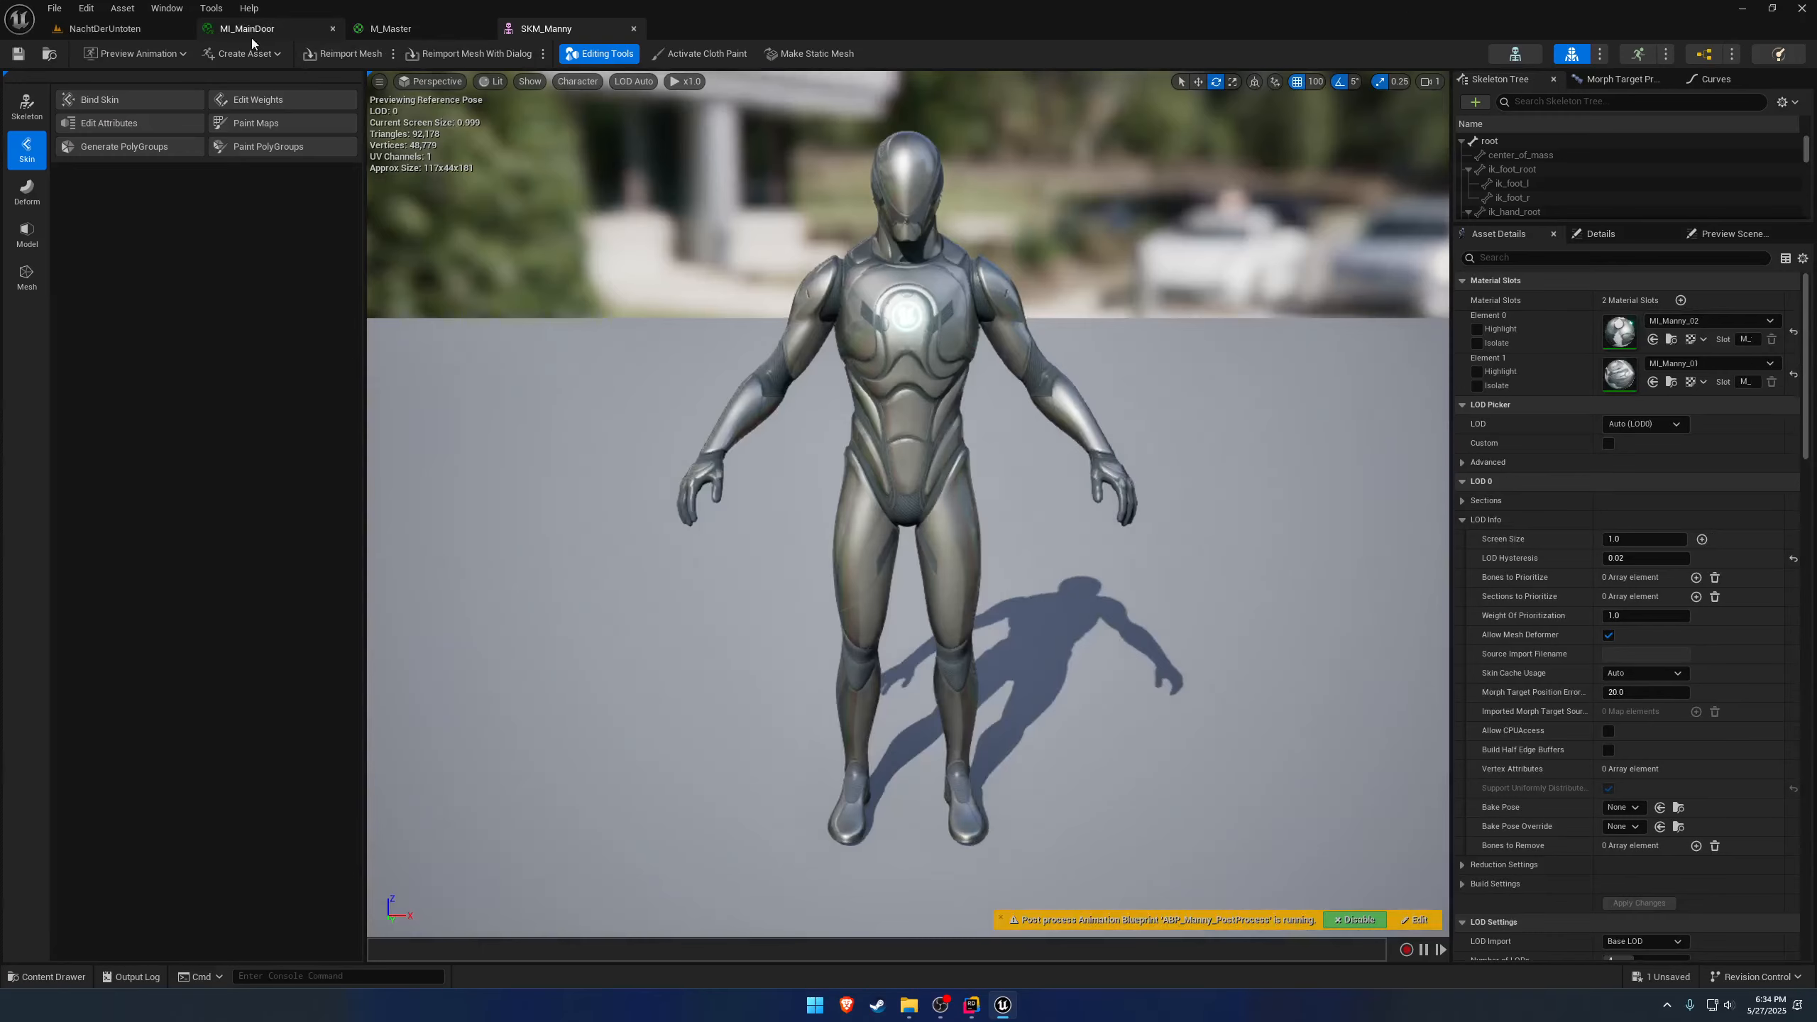
Return to the NachtDerUntoten level, stop the play session, and save the level.
click(86, 28)
click(392, 54)
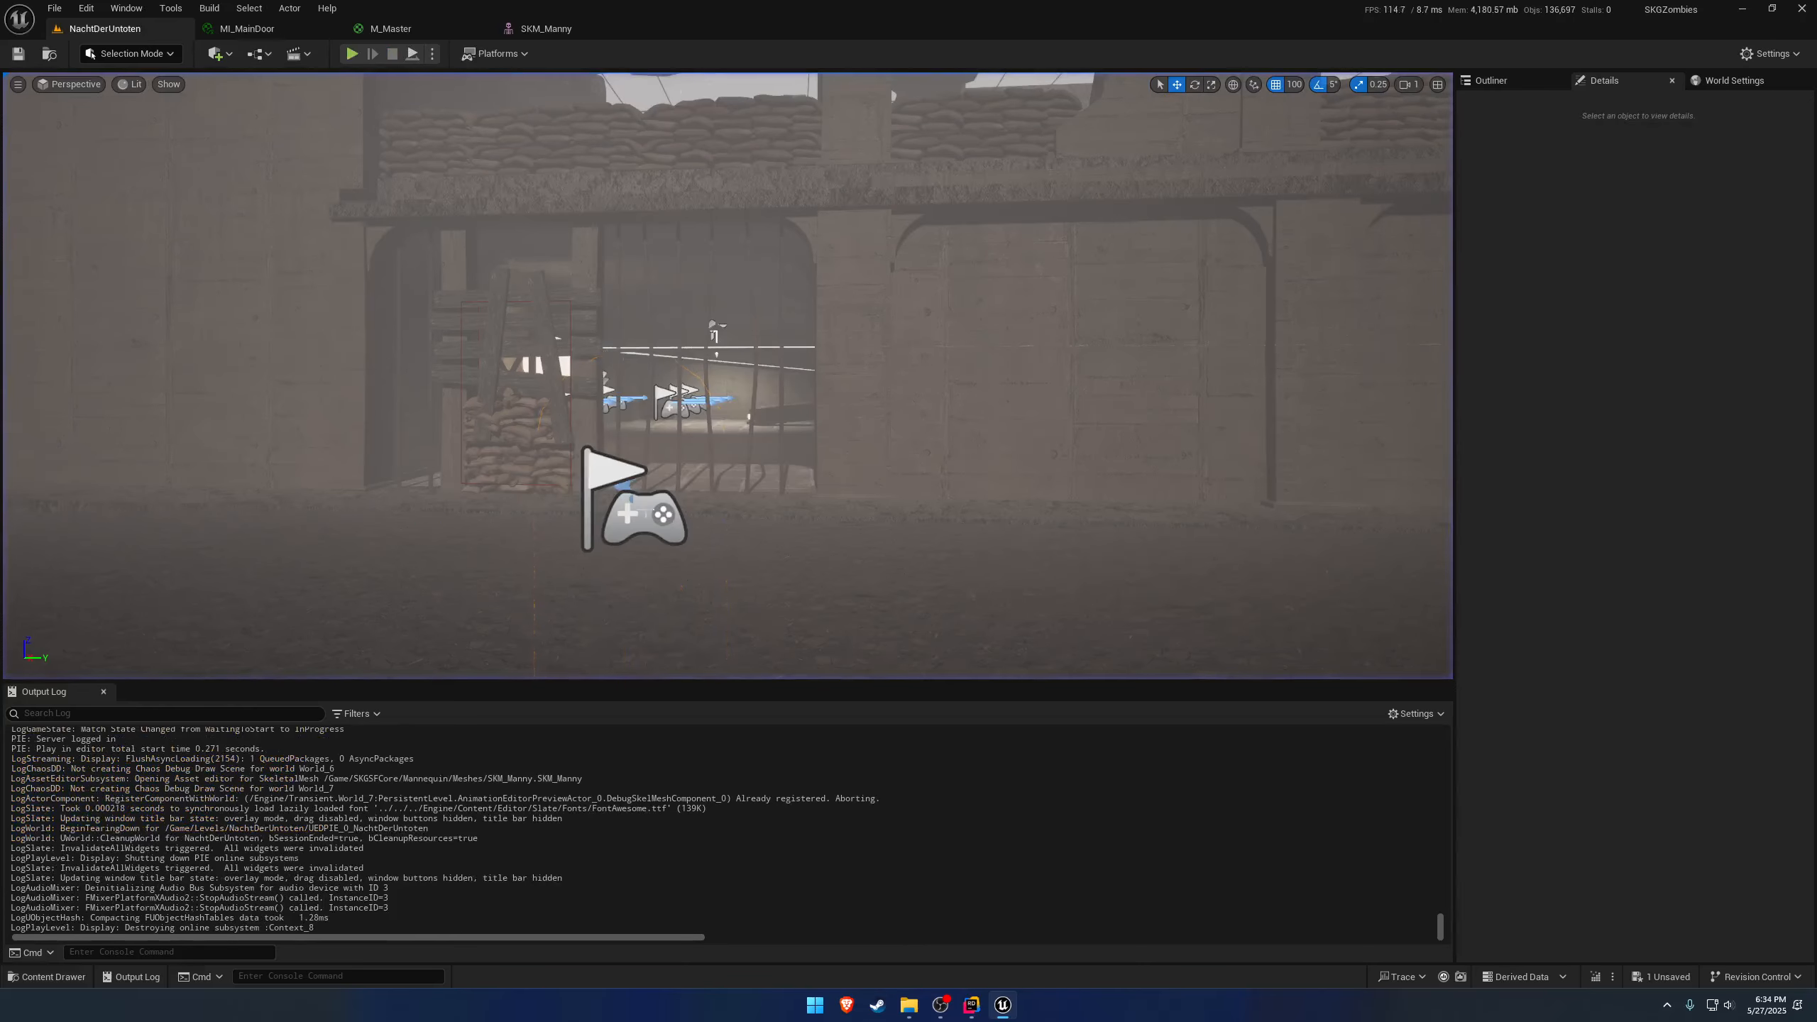
click(646, 494)
shift+drag(646, 494, 681, 521)
key(e)
key(ctrl+s)
Open the mannequin's MI_Manny_02 material instance and assign its base texture T_Manny_02_D to M_Master's albedo parameter.
click(546, 28)
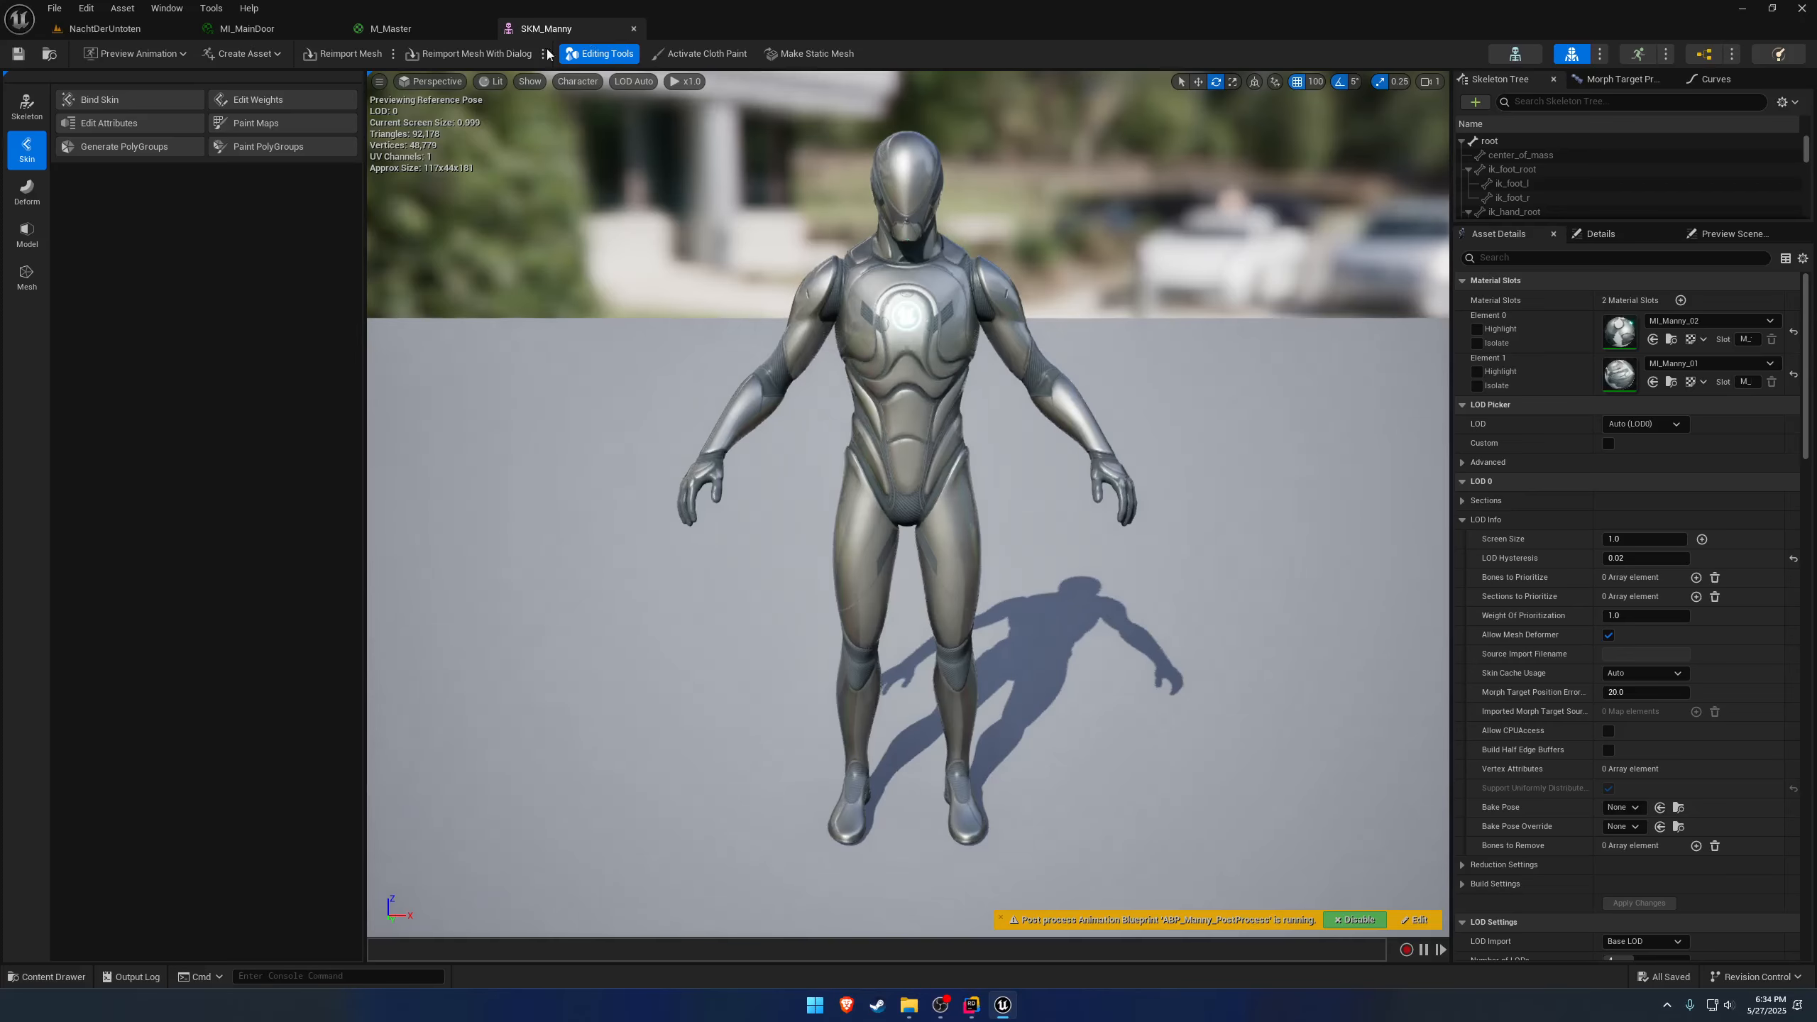
double_click(1620, 331)
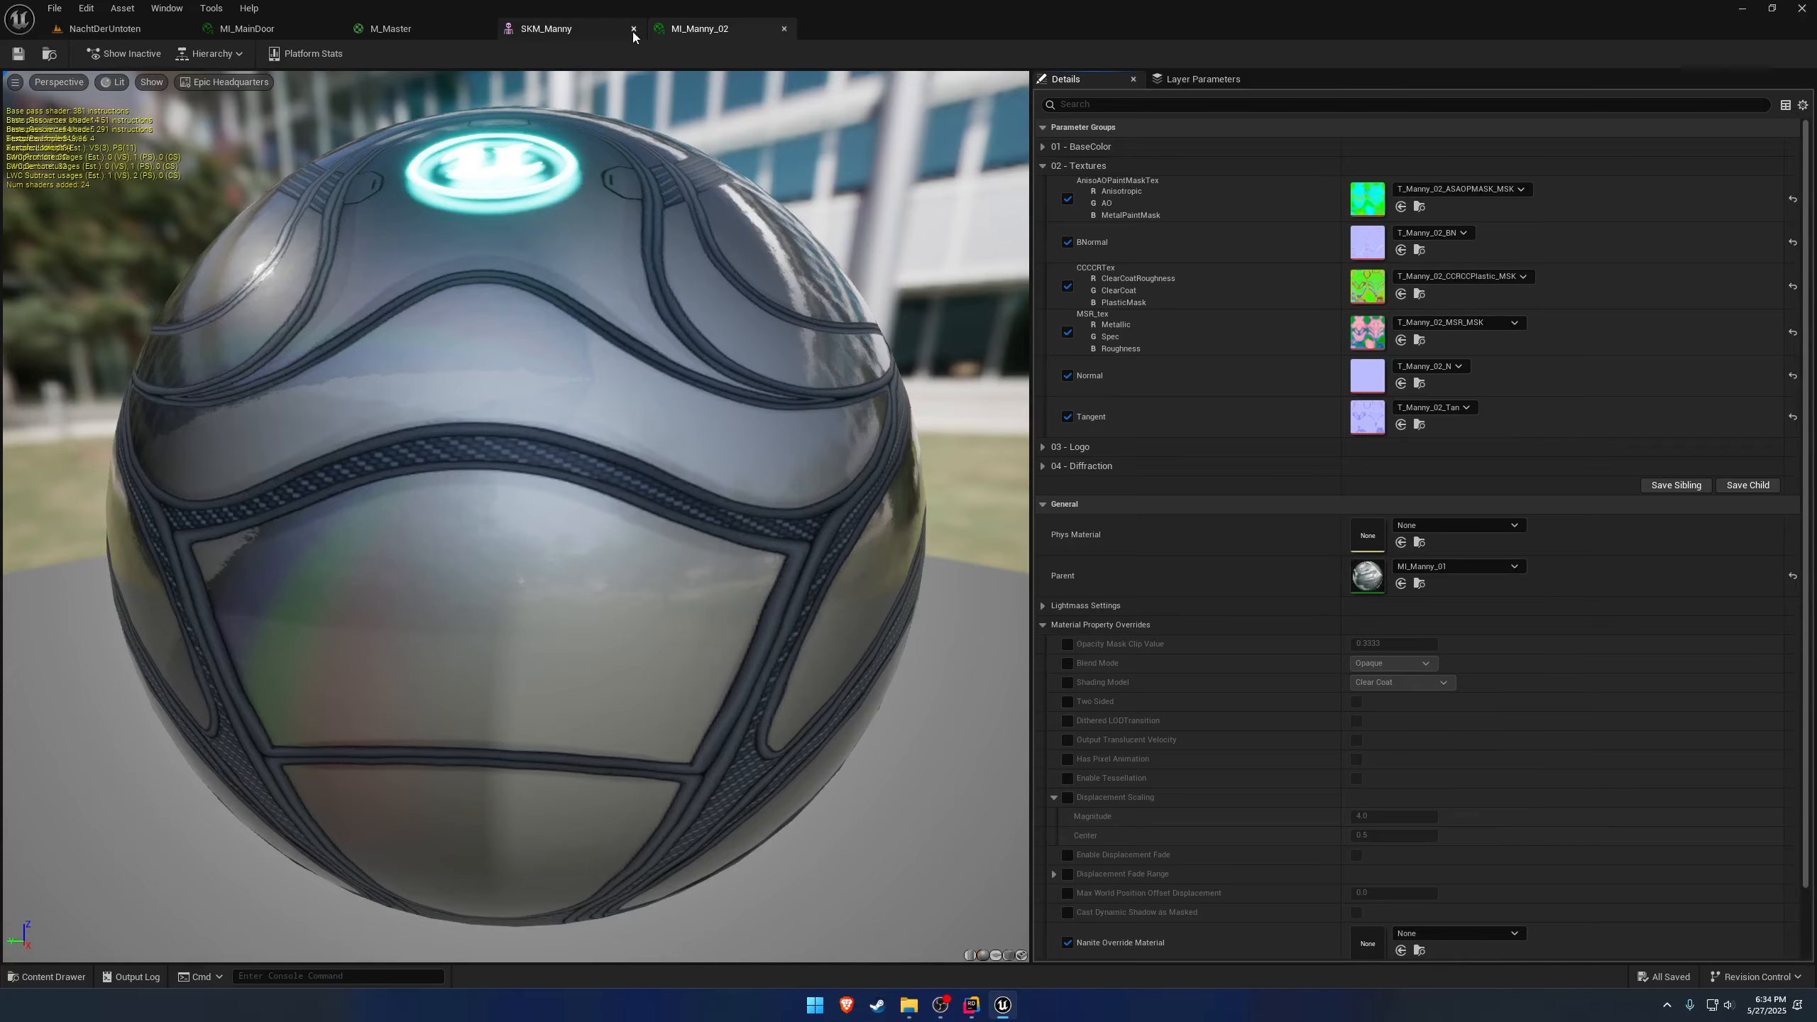
click(1044, 145)
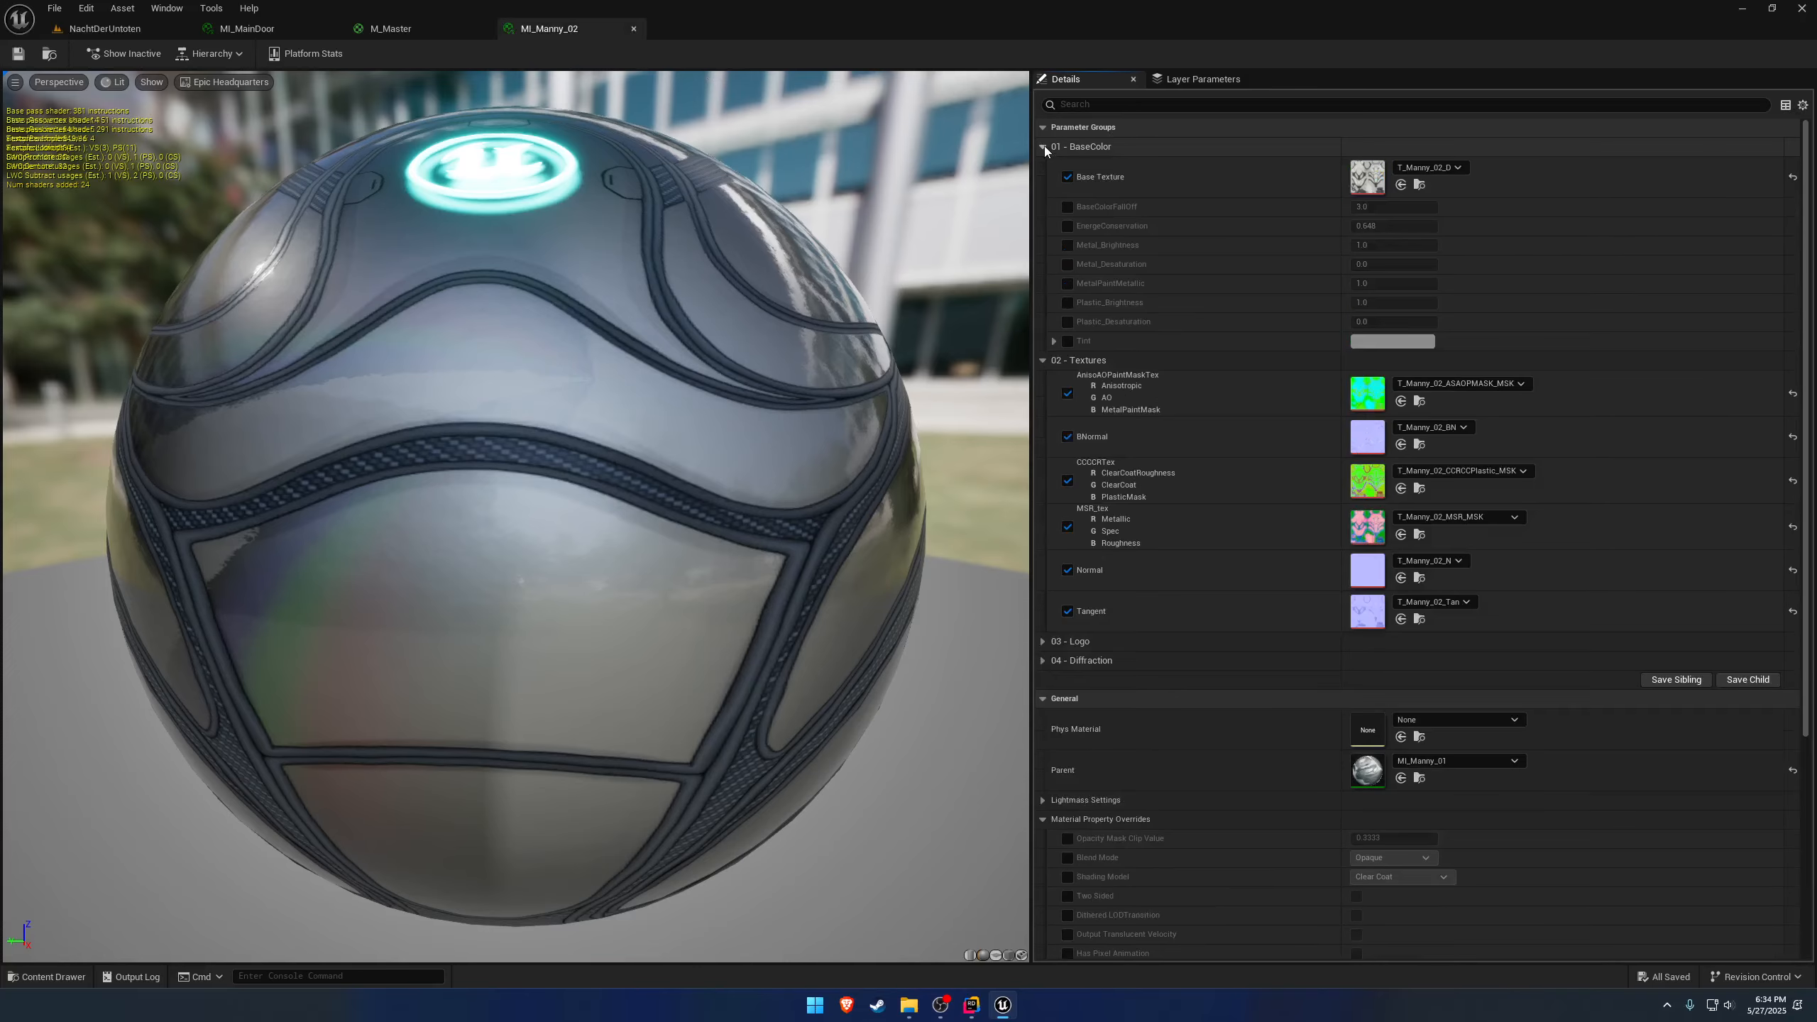
click(1419, 184)
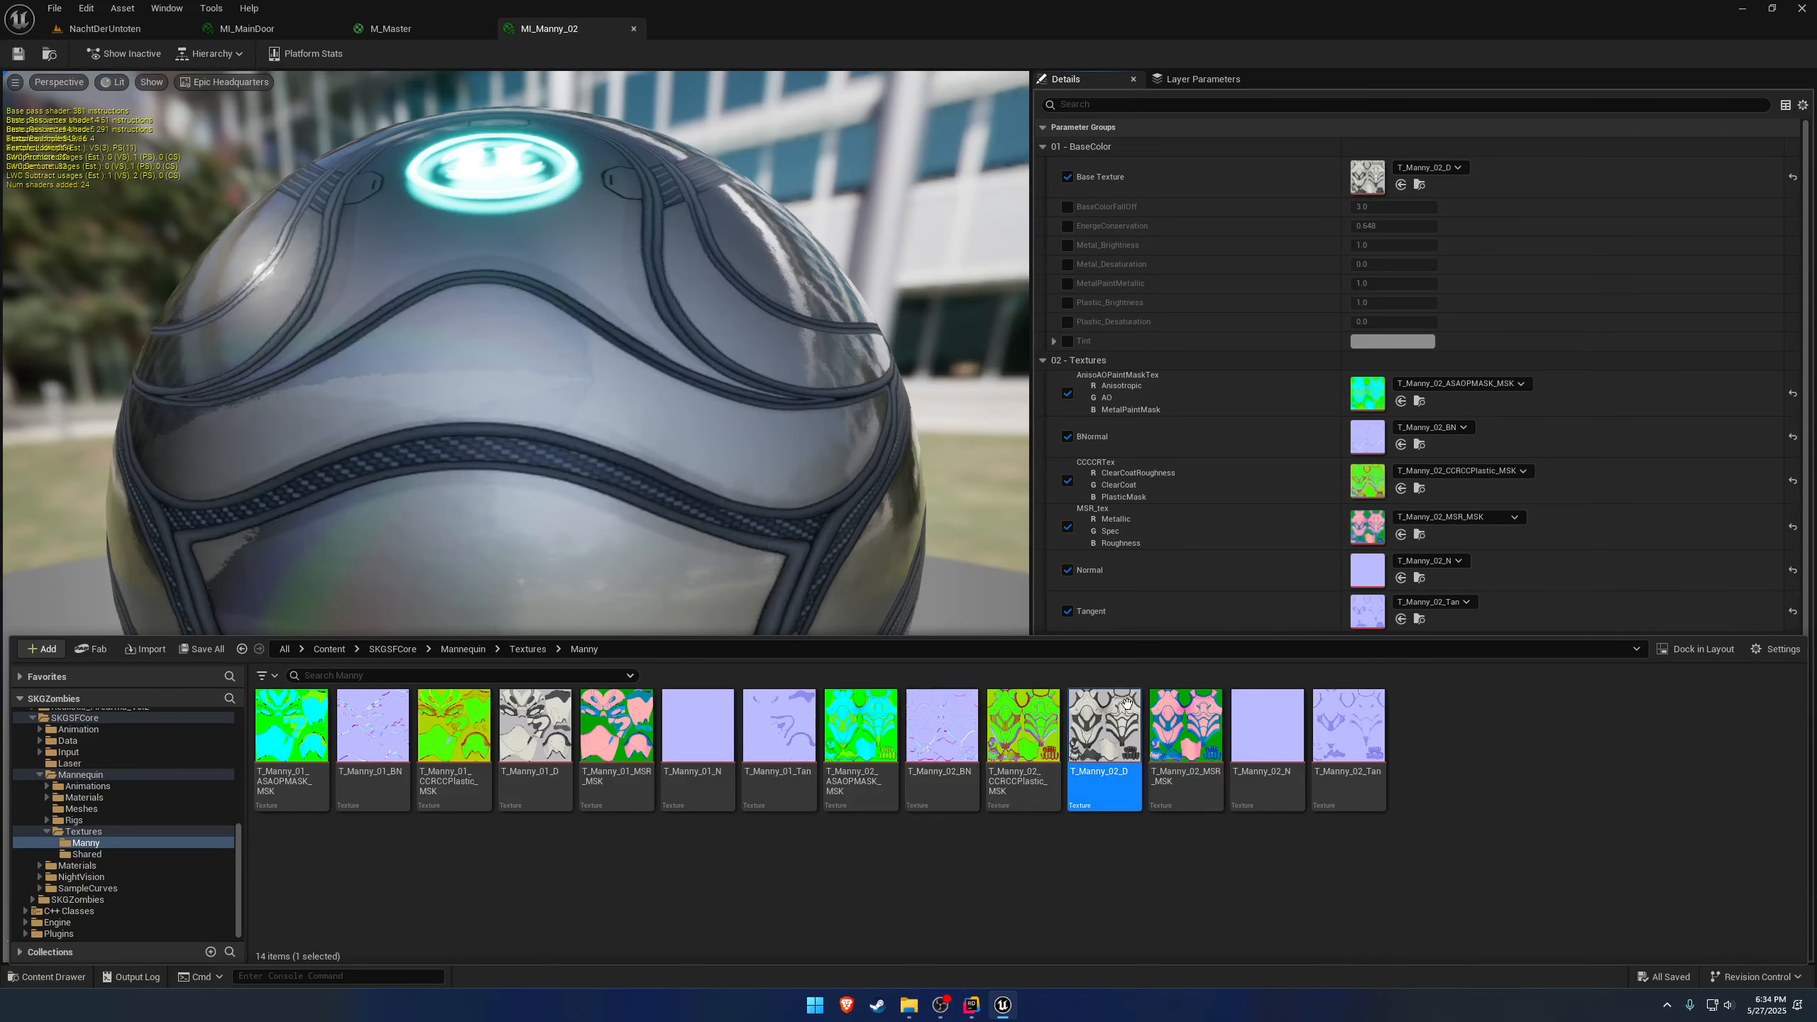
click(422, 34)
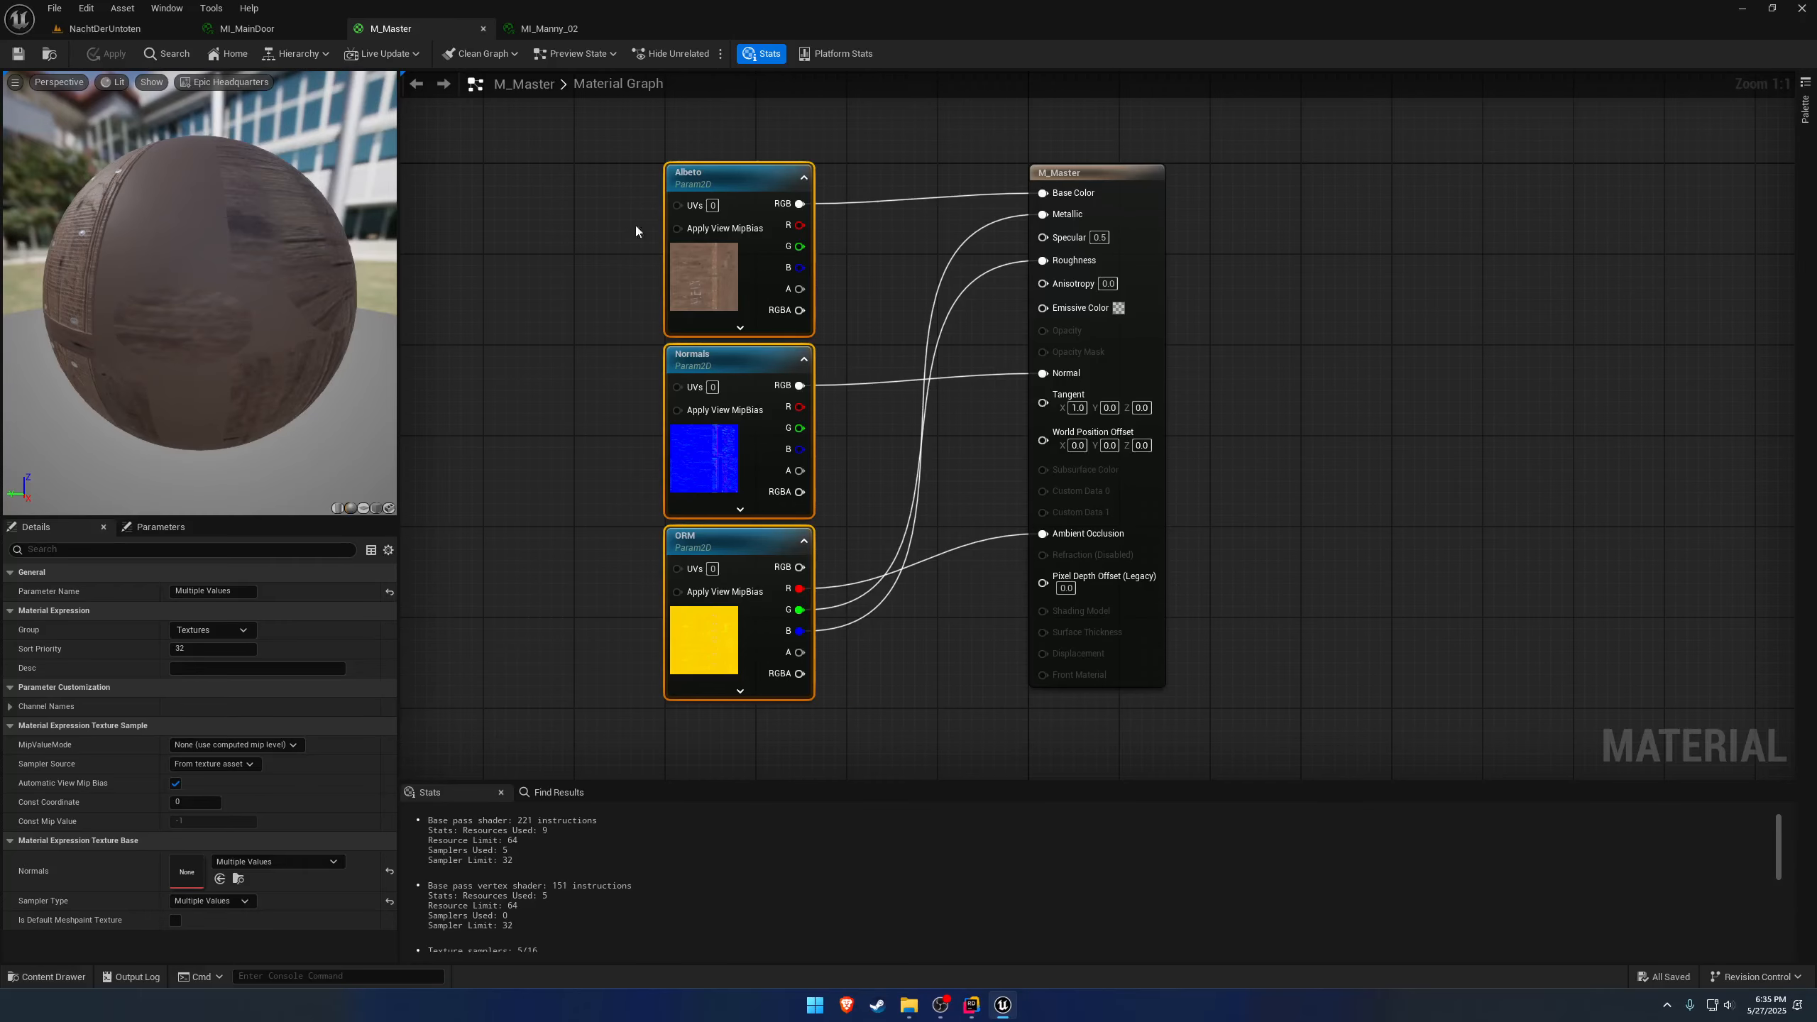
click(219, 878)
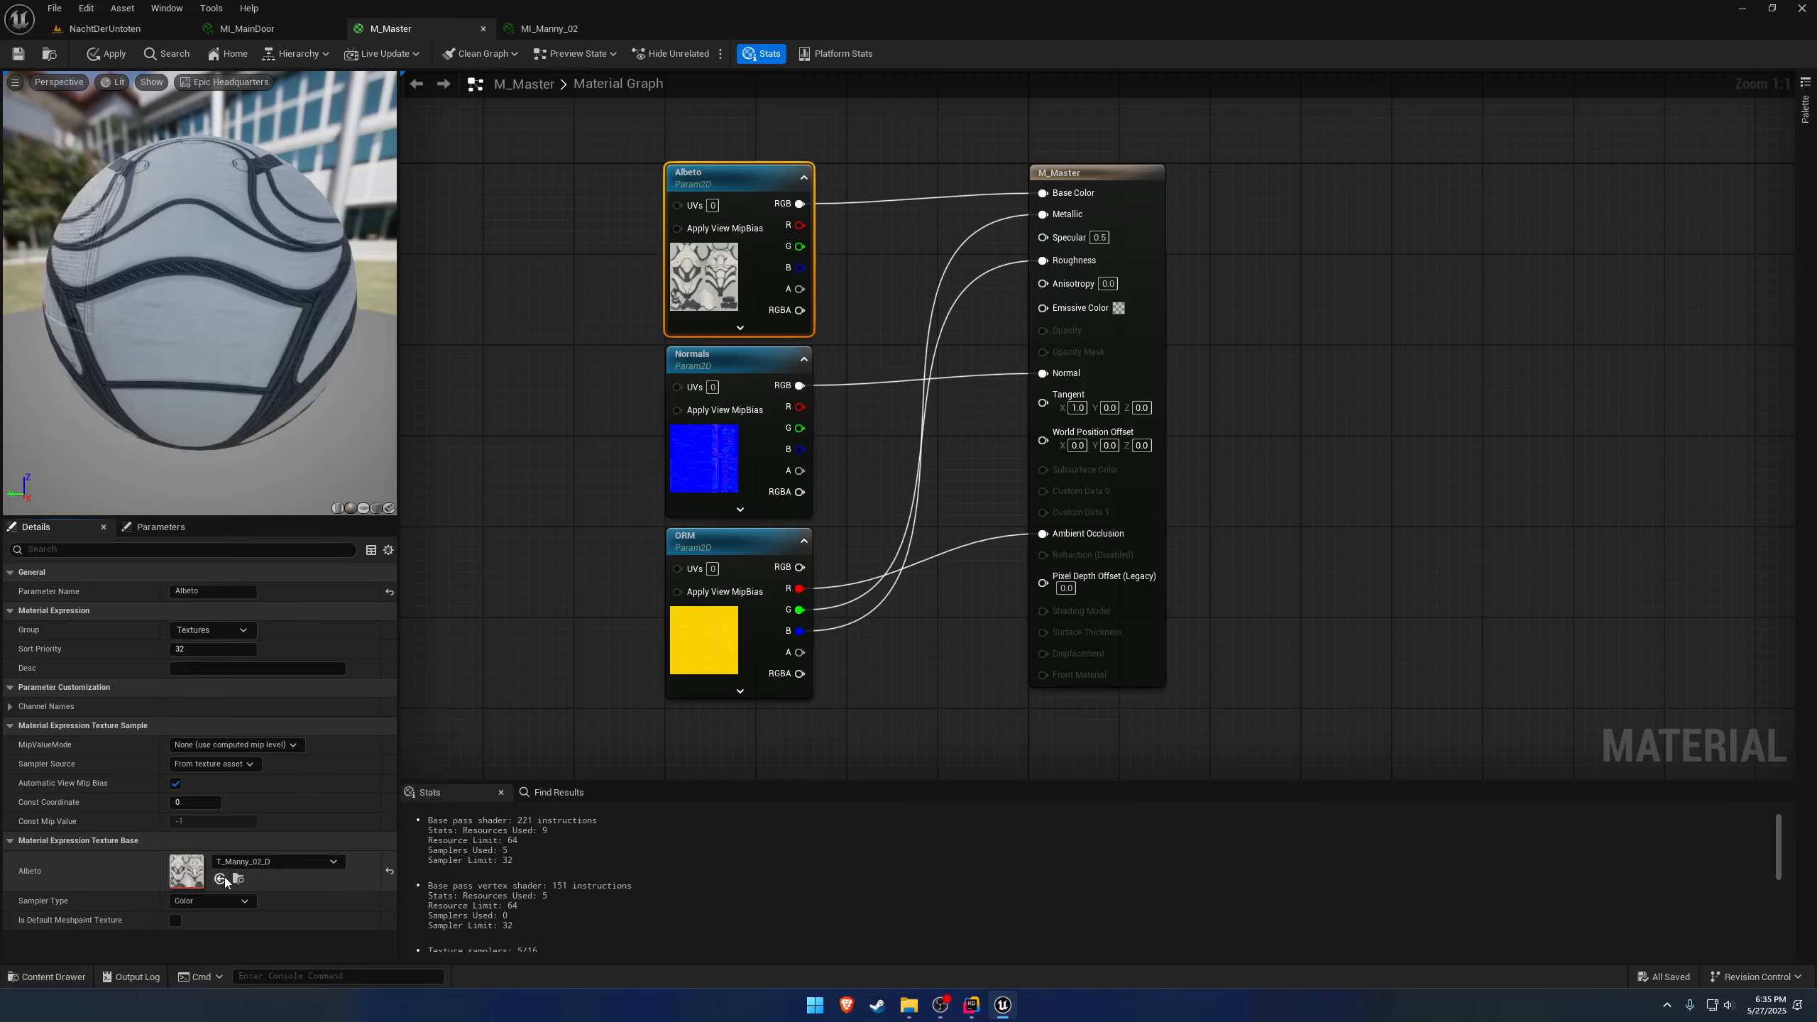
Assign MI_Manny_02's BNormal texture, T_Manny_02_BN, to M_Master's Normals parameter node.
click(545, 29)
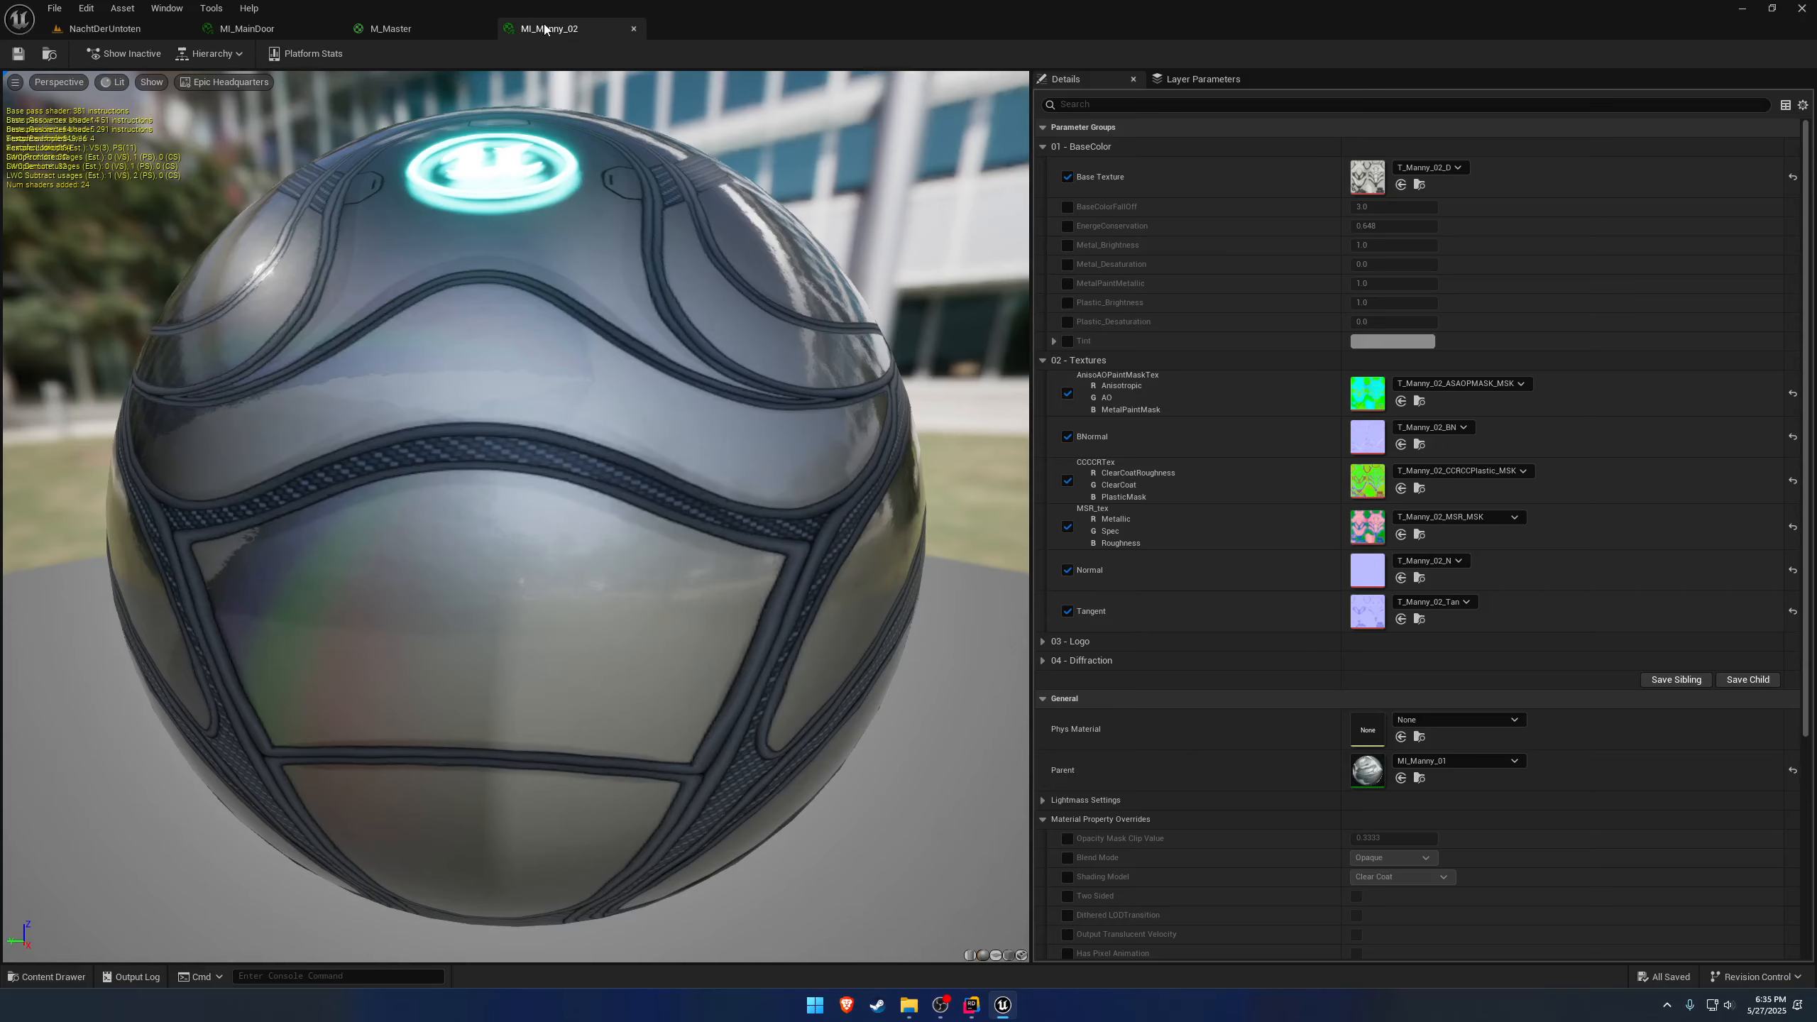
click(1419, 444)
click(405, 34)
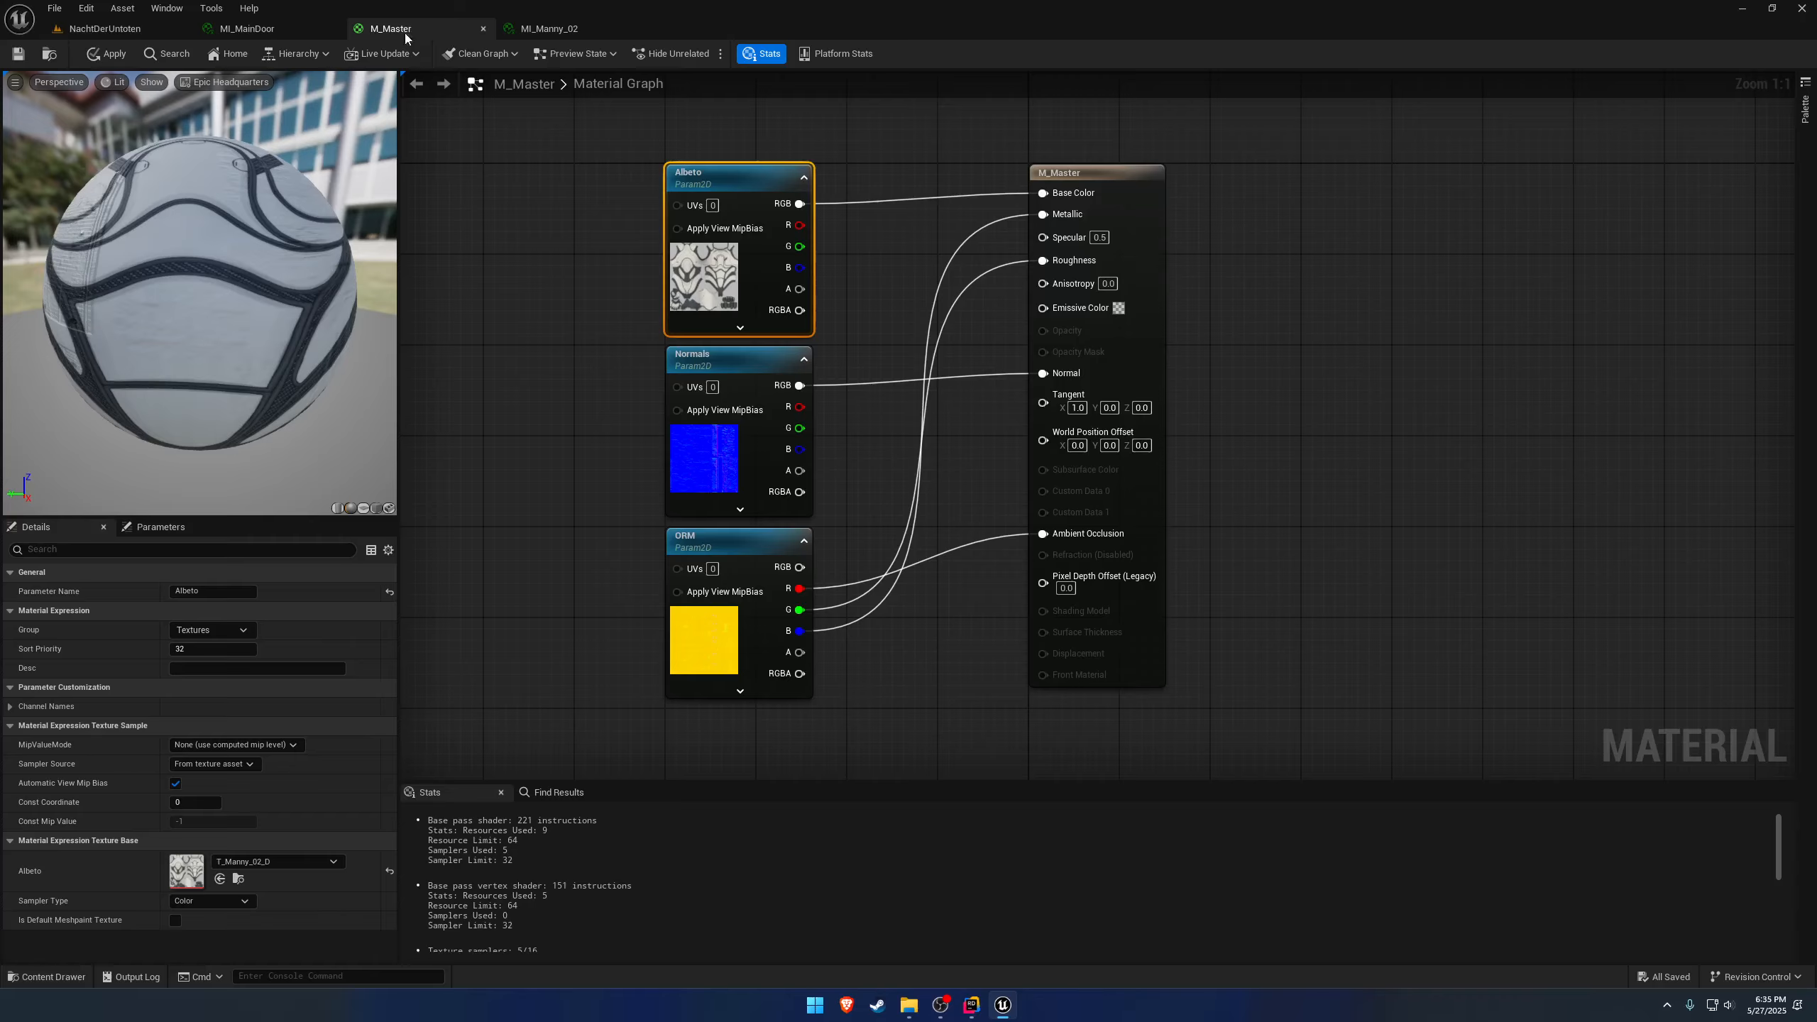
click(746, 513)
click(220, 878)
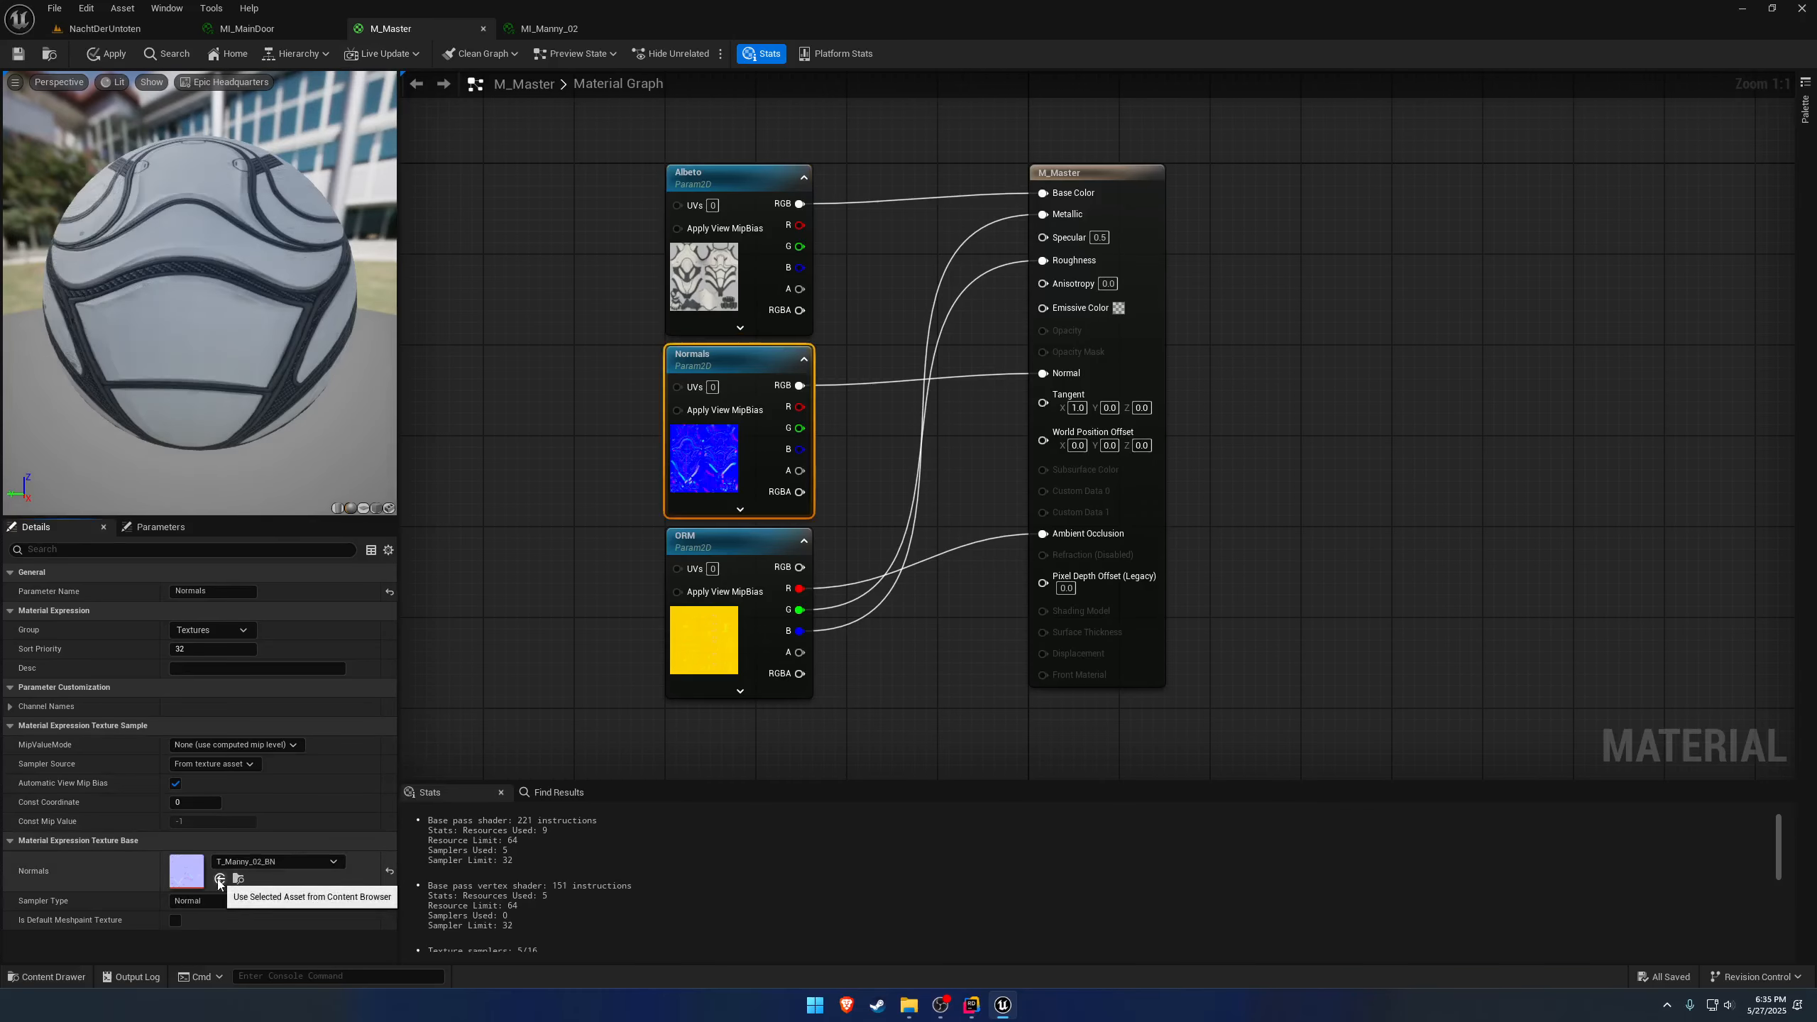
Assign the albedo node's T_Manny_02_D texture to M_Master's ORM parameter as well and apply the material changes.
click(708, 656)
click(548, 30)
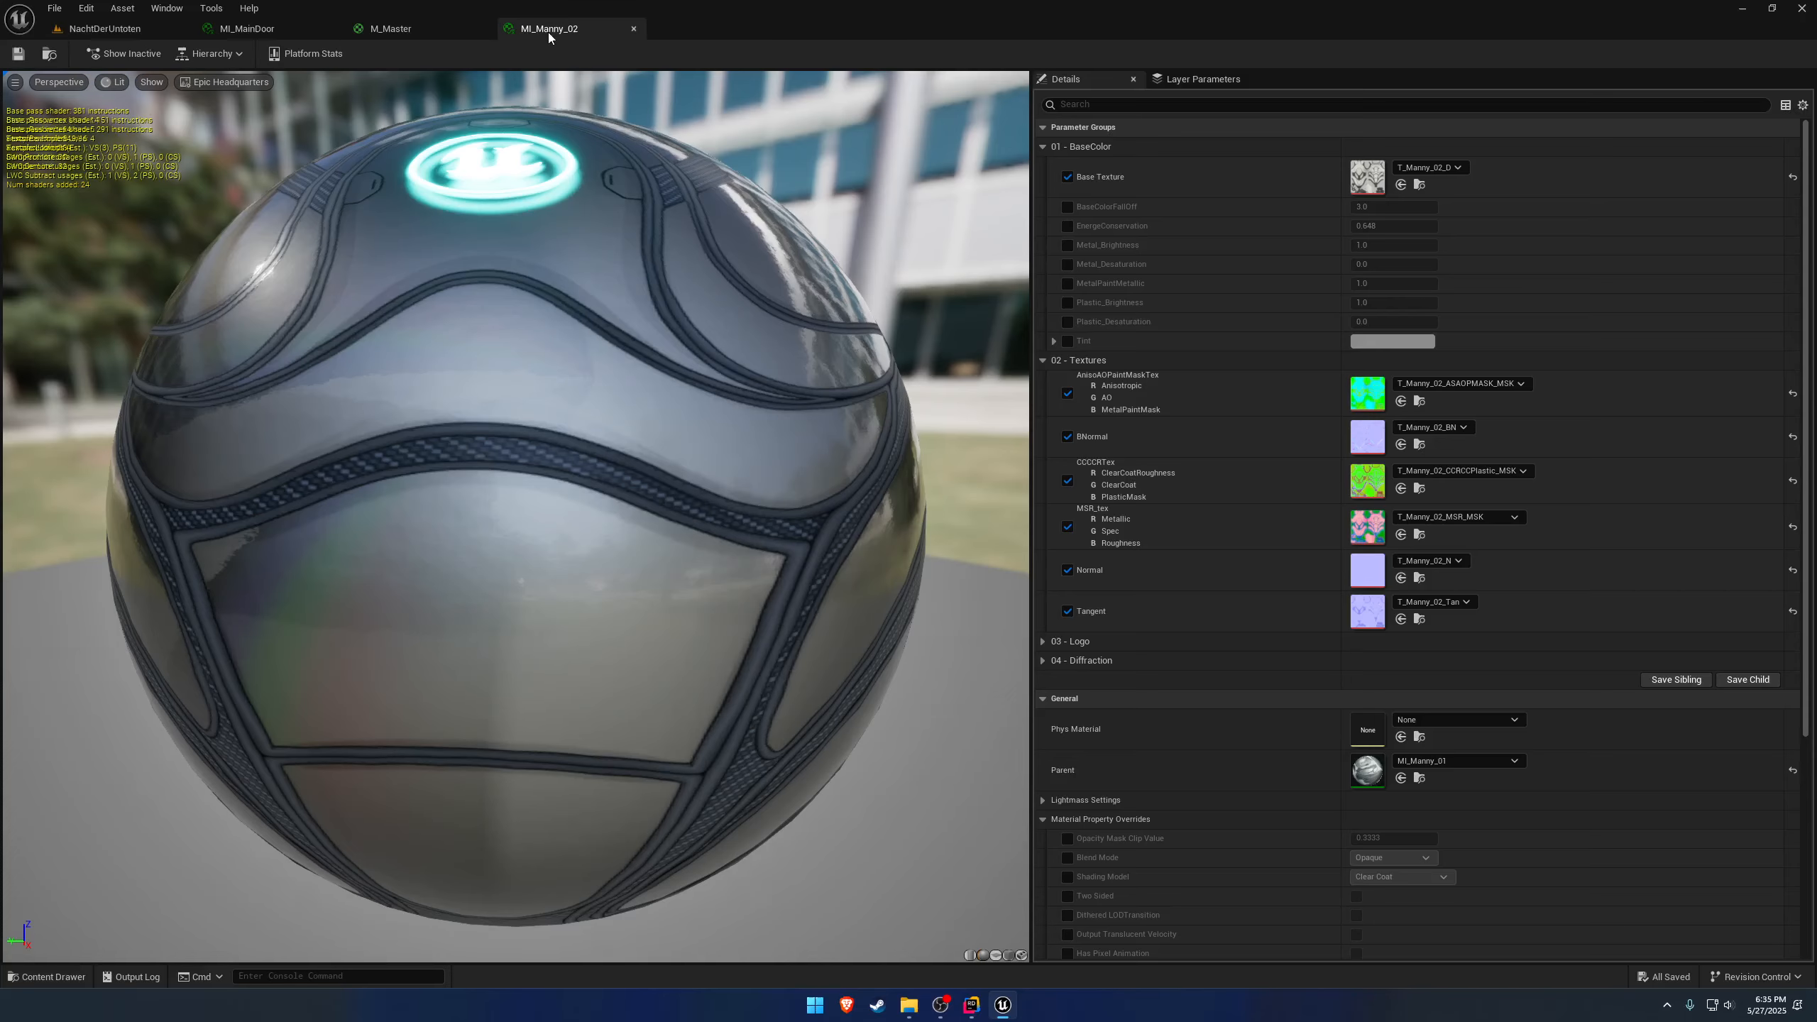
click(415, 29)
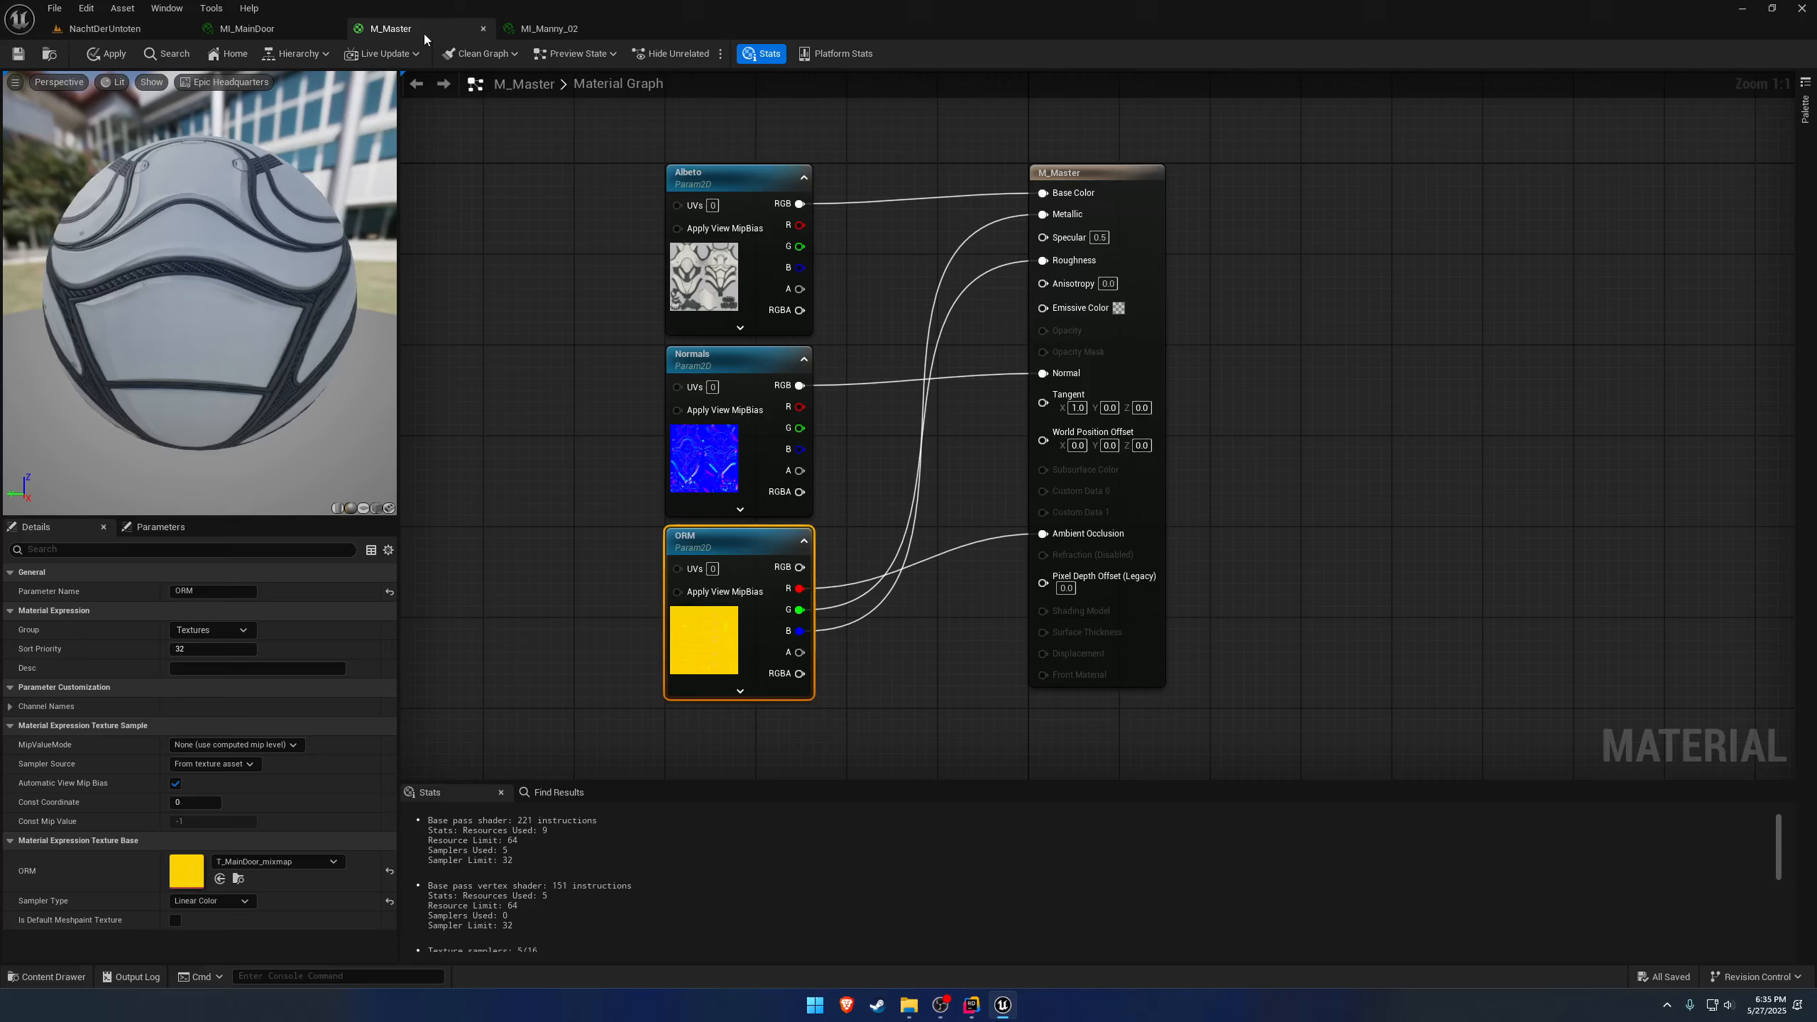
click(715, 273)
click(239, 878)
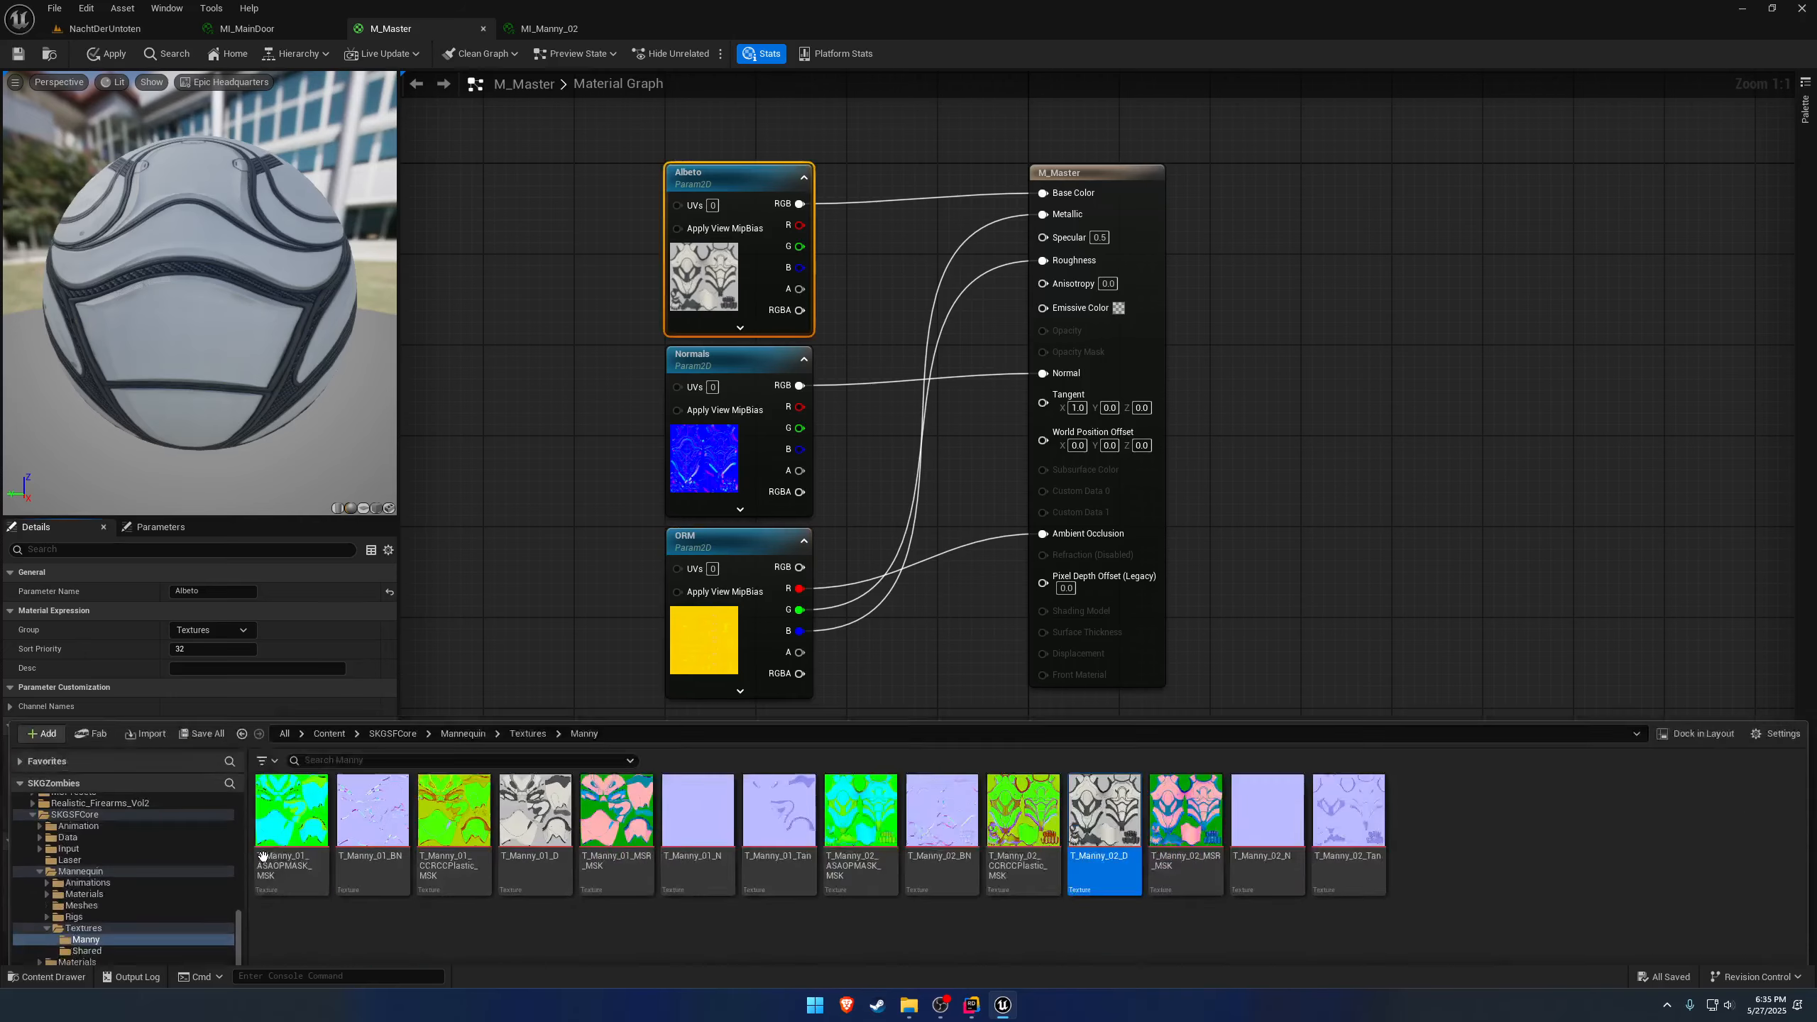
click(710, 609)
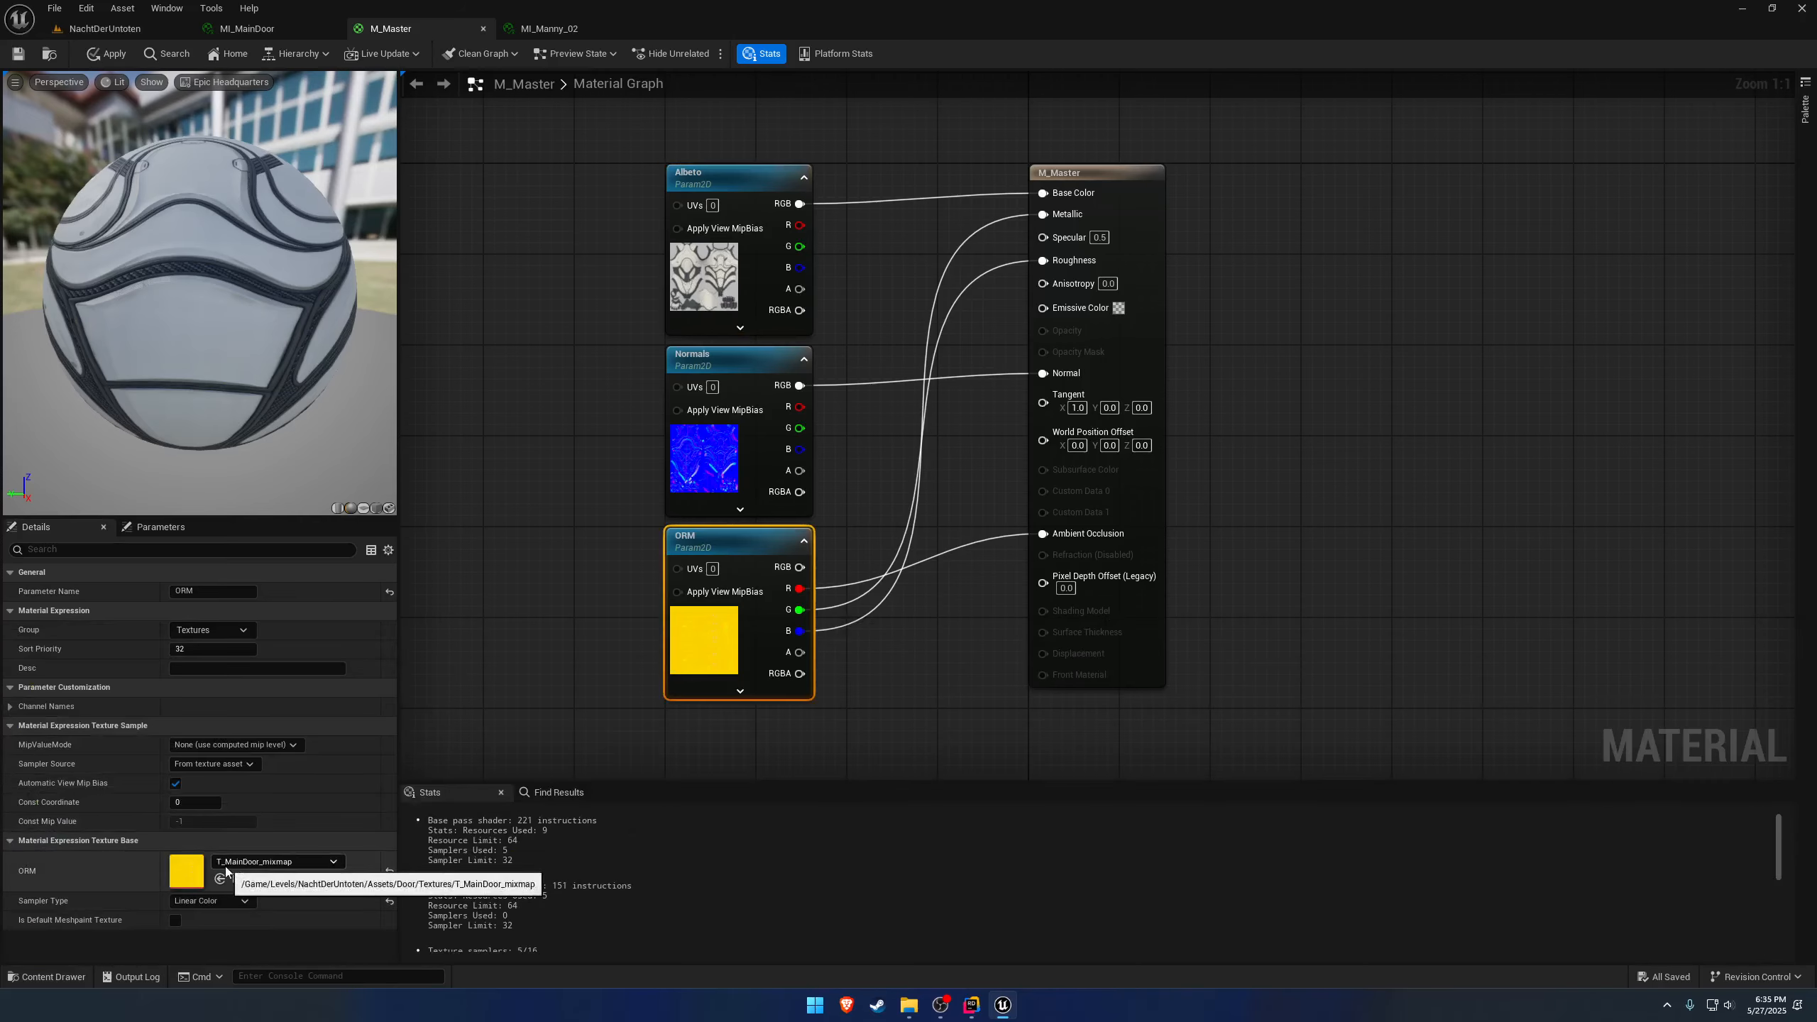
click(220, 878)
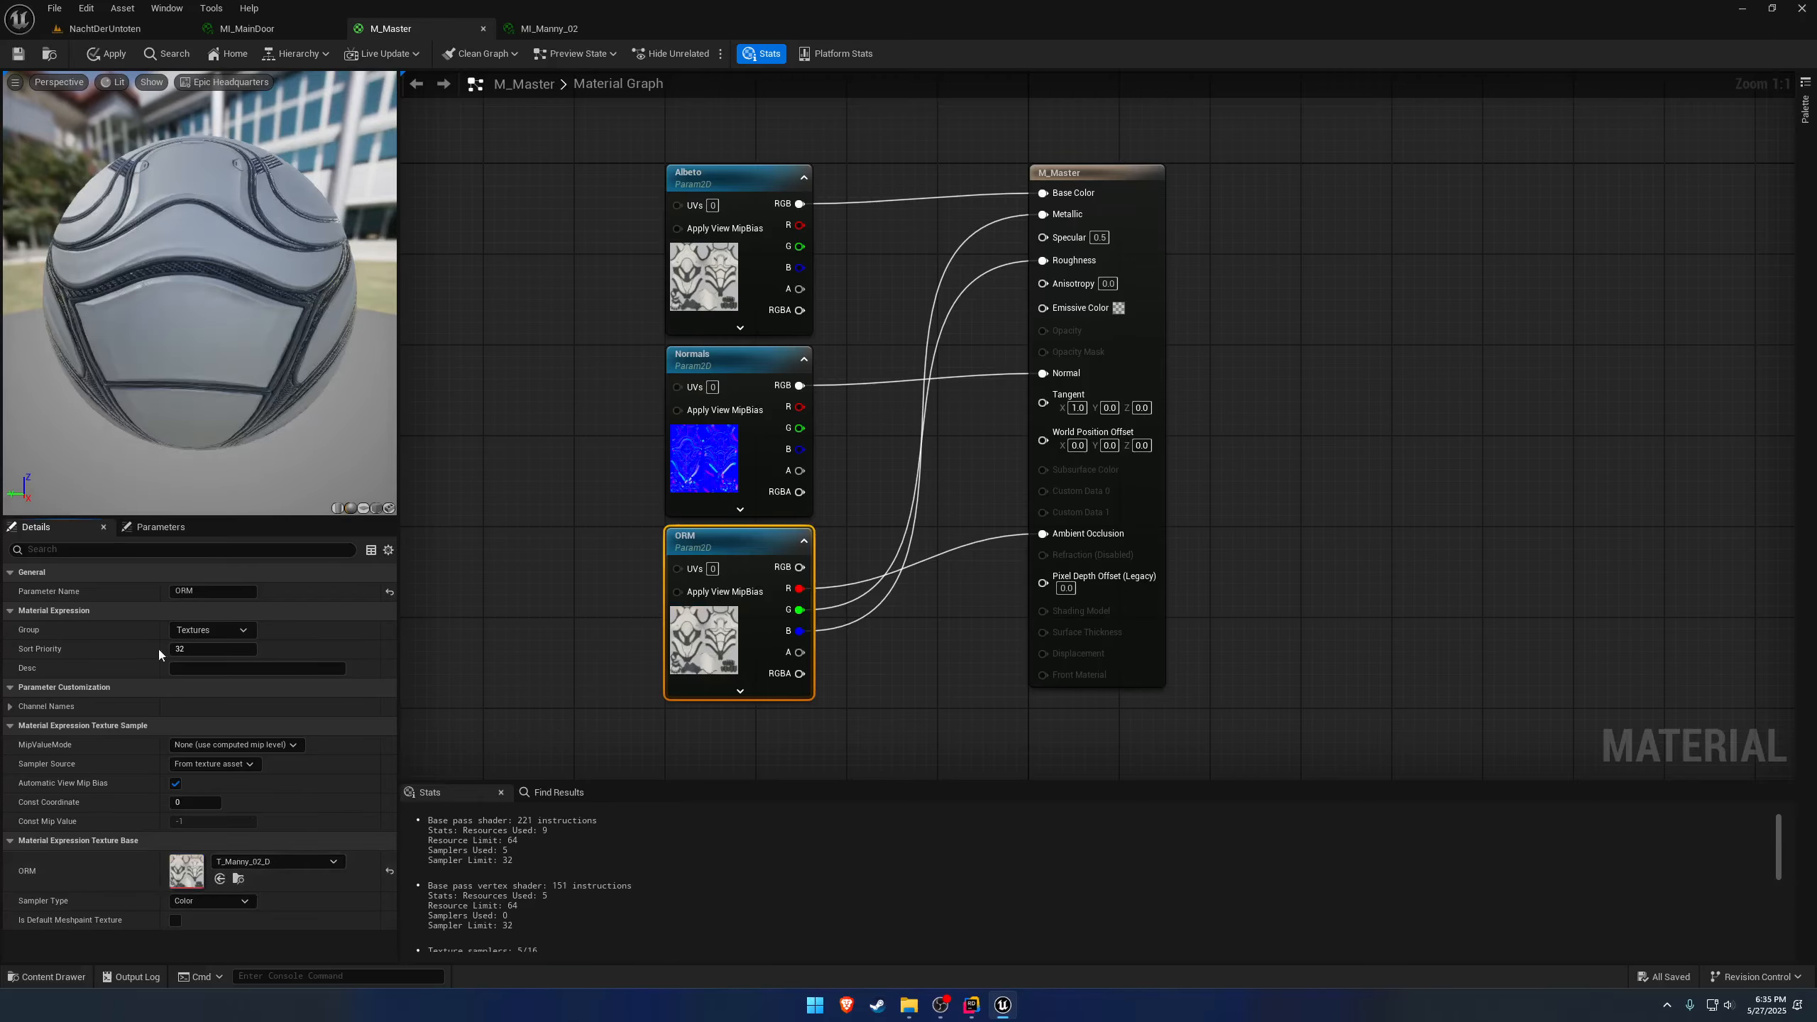
click(106, 54)
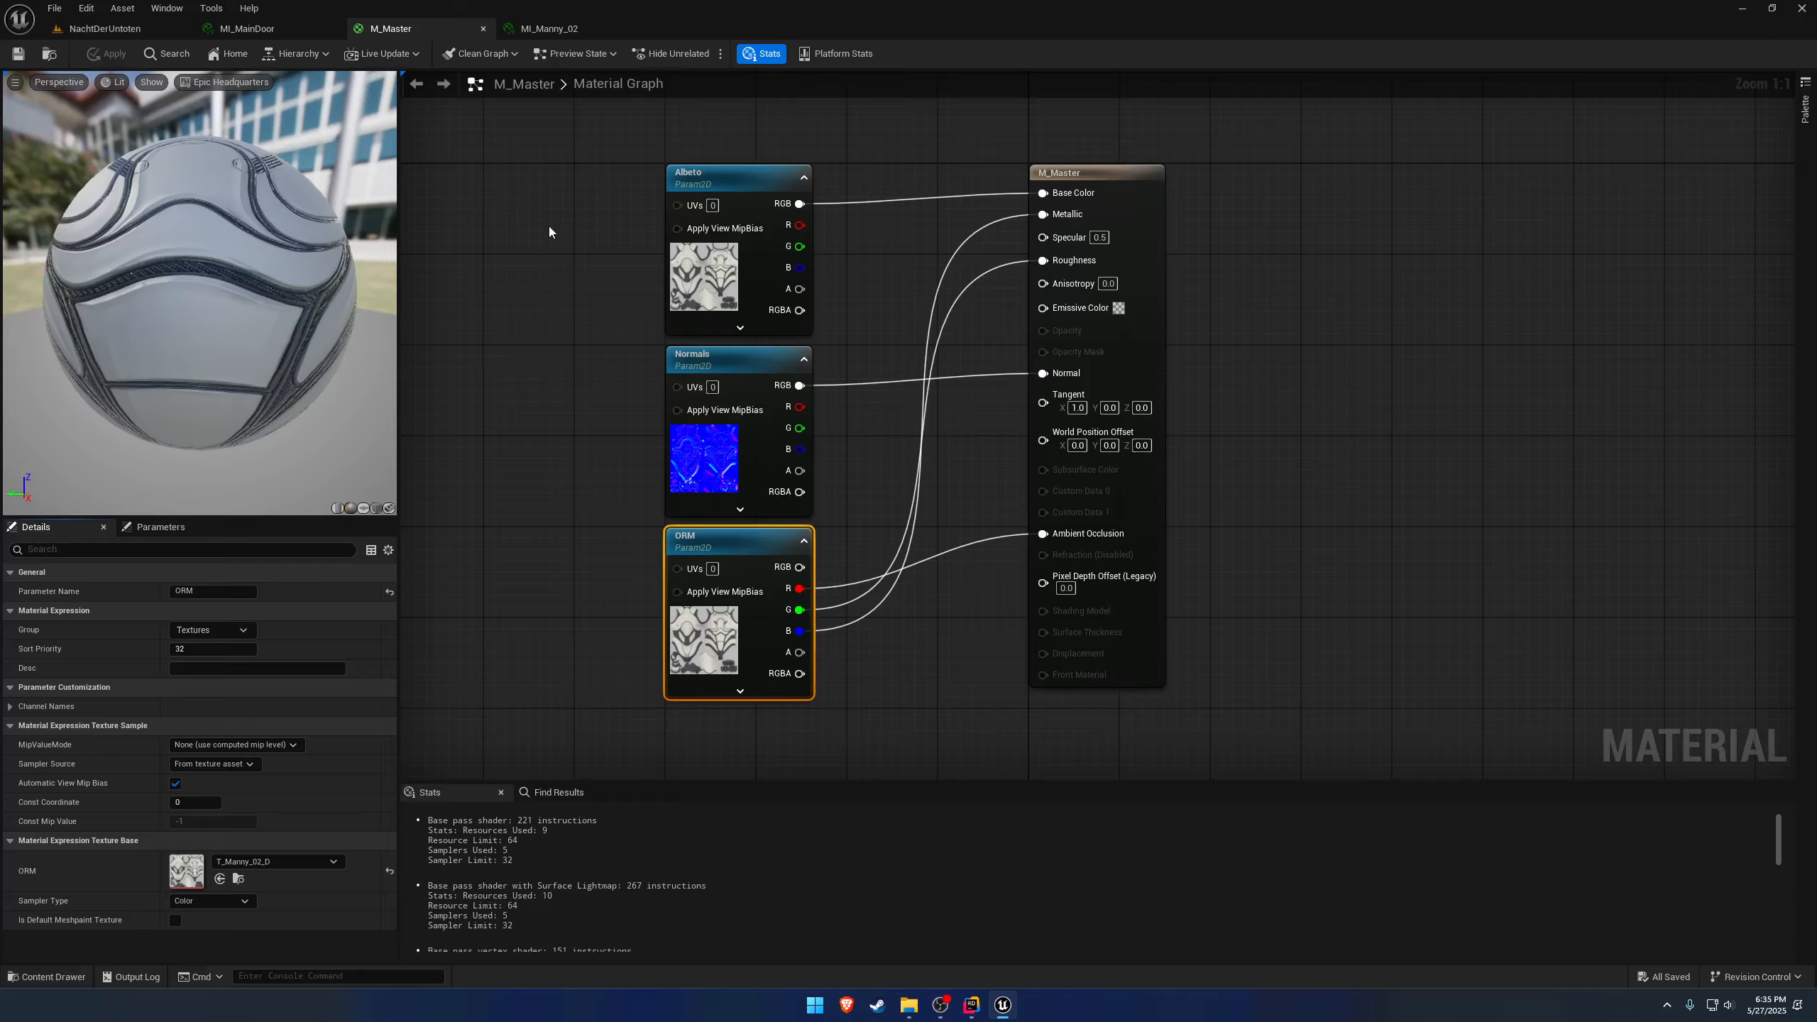
Search the textures for "default" and set the ORM parameter's texture to T_DefaultColor.
click(291, 861)
text(default)
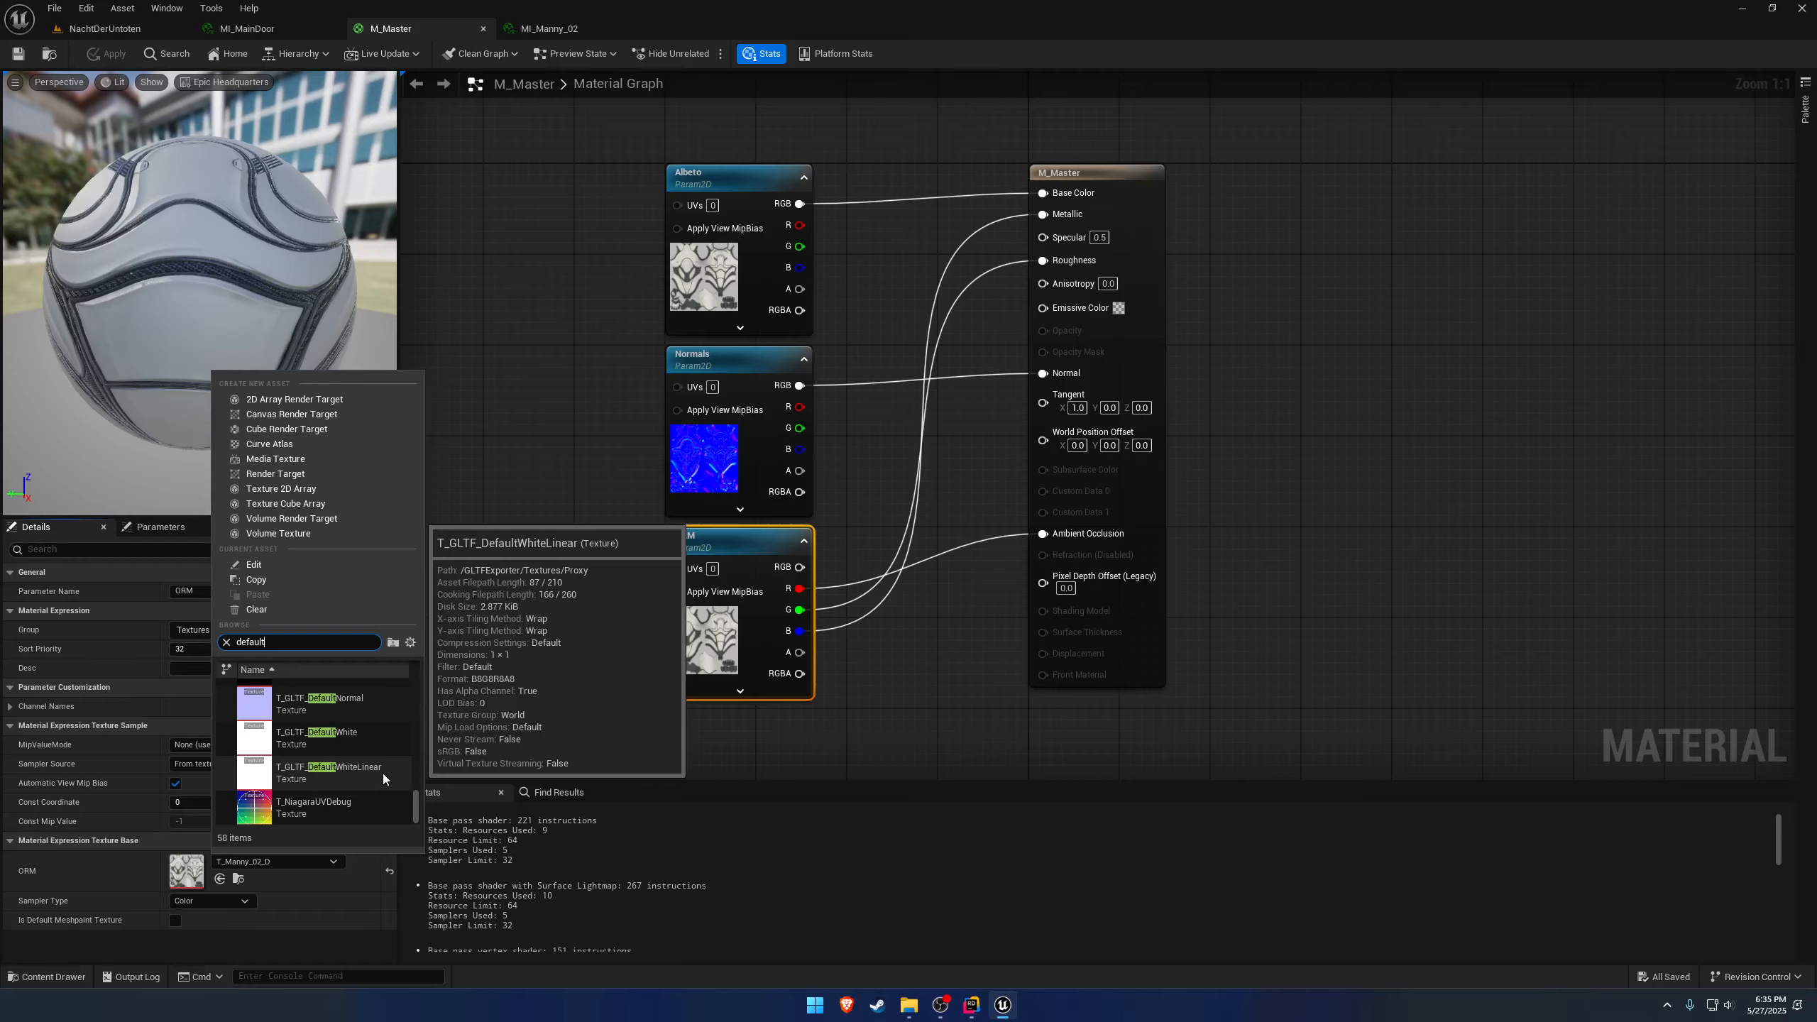
scroll(384, 773, up, 3)
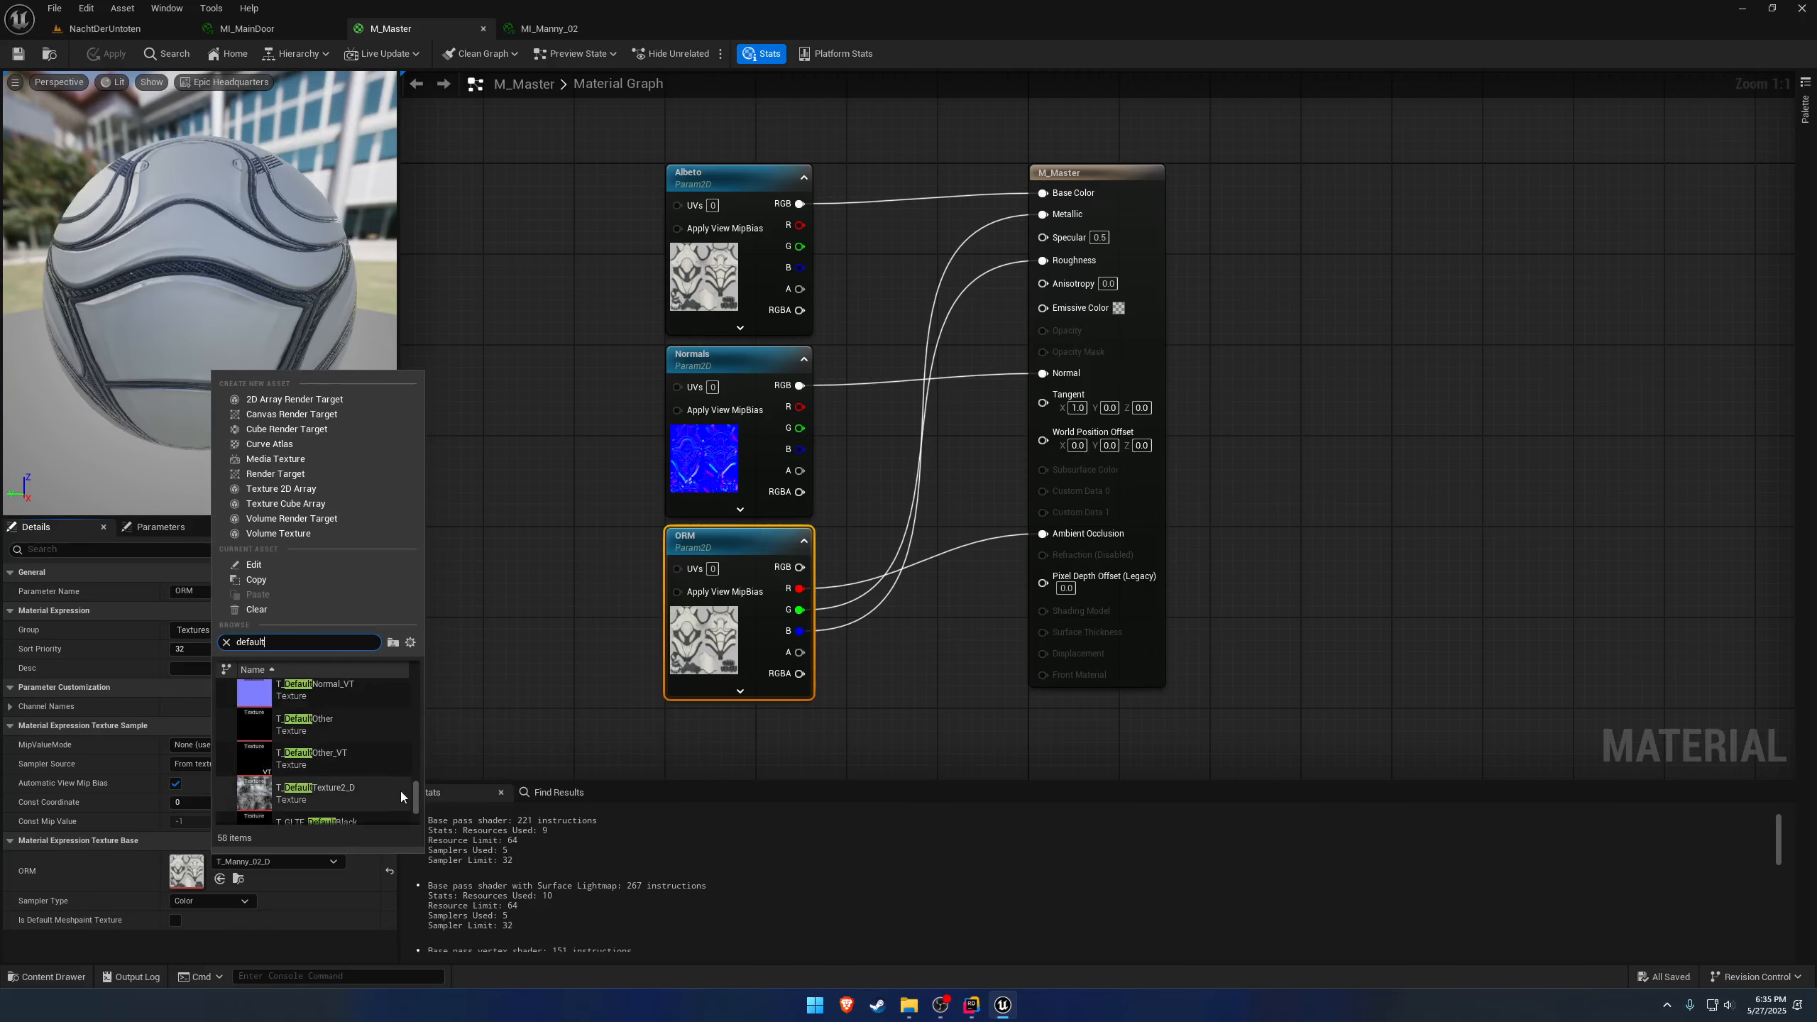
scroll(400, 790, up, 3)
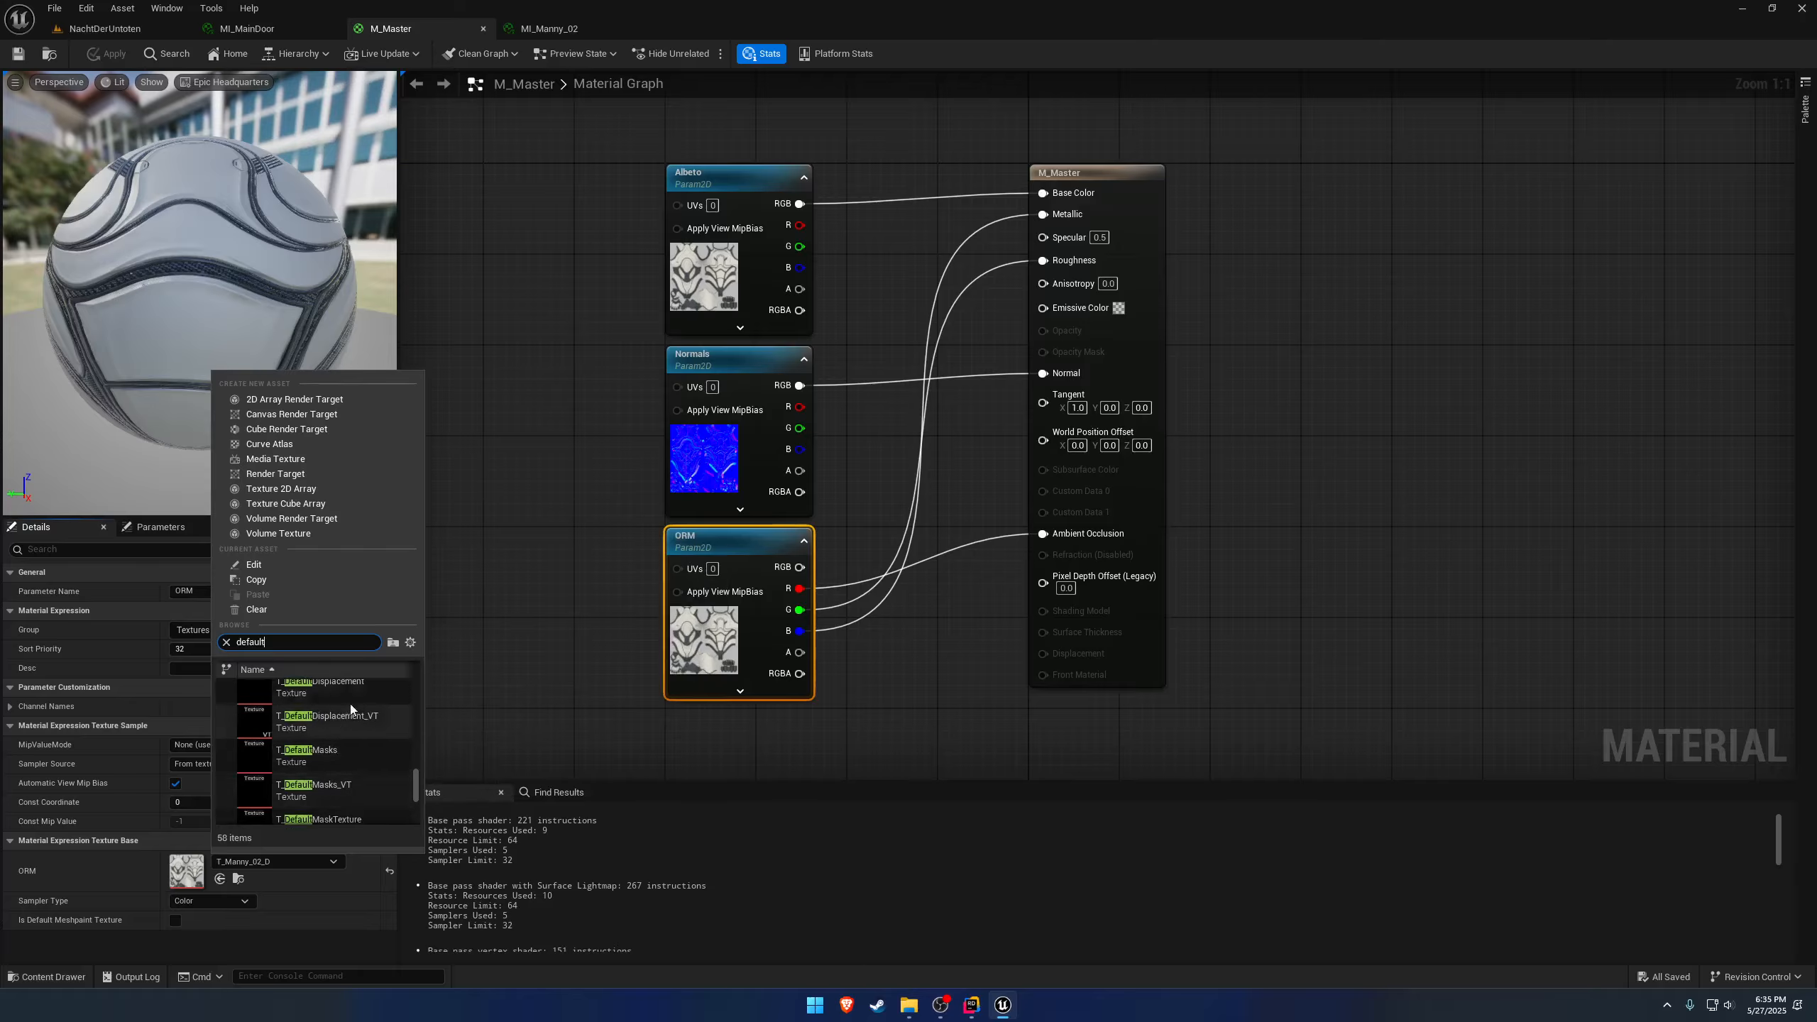
scroll(350, 754, up, 2)
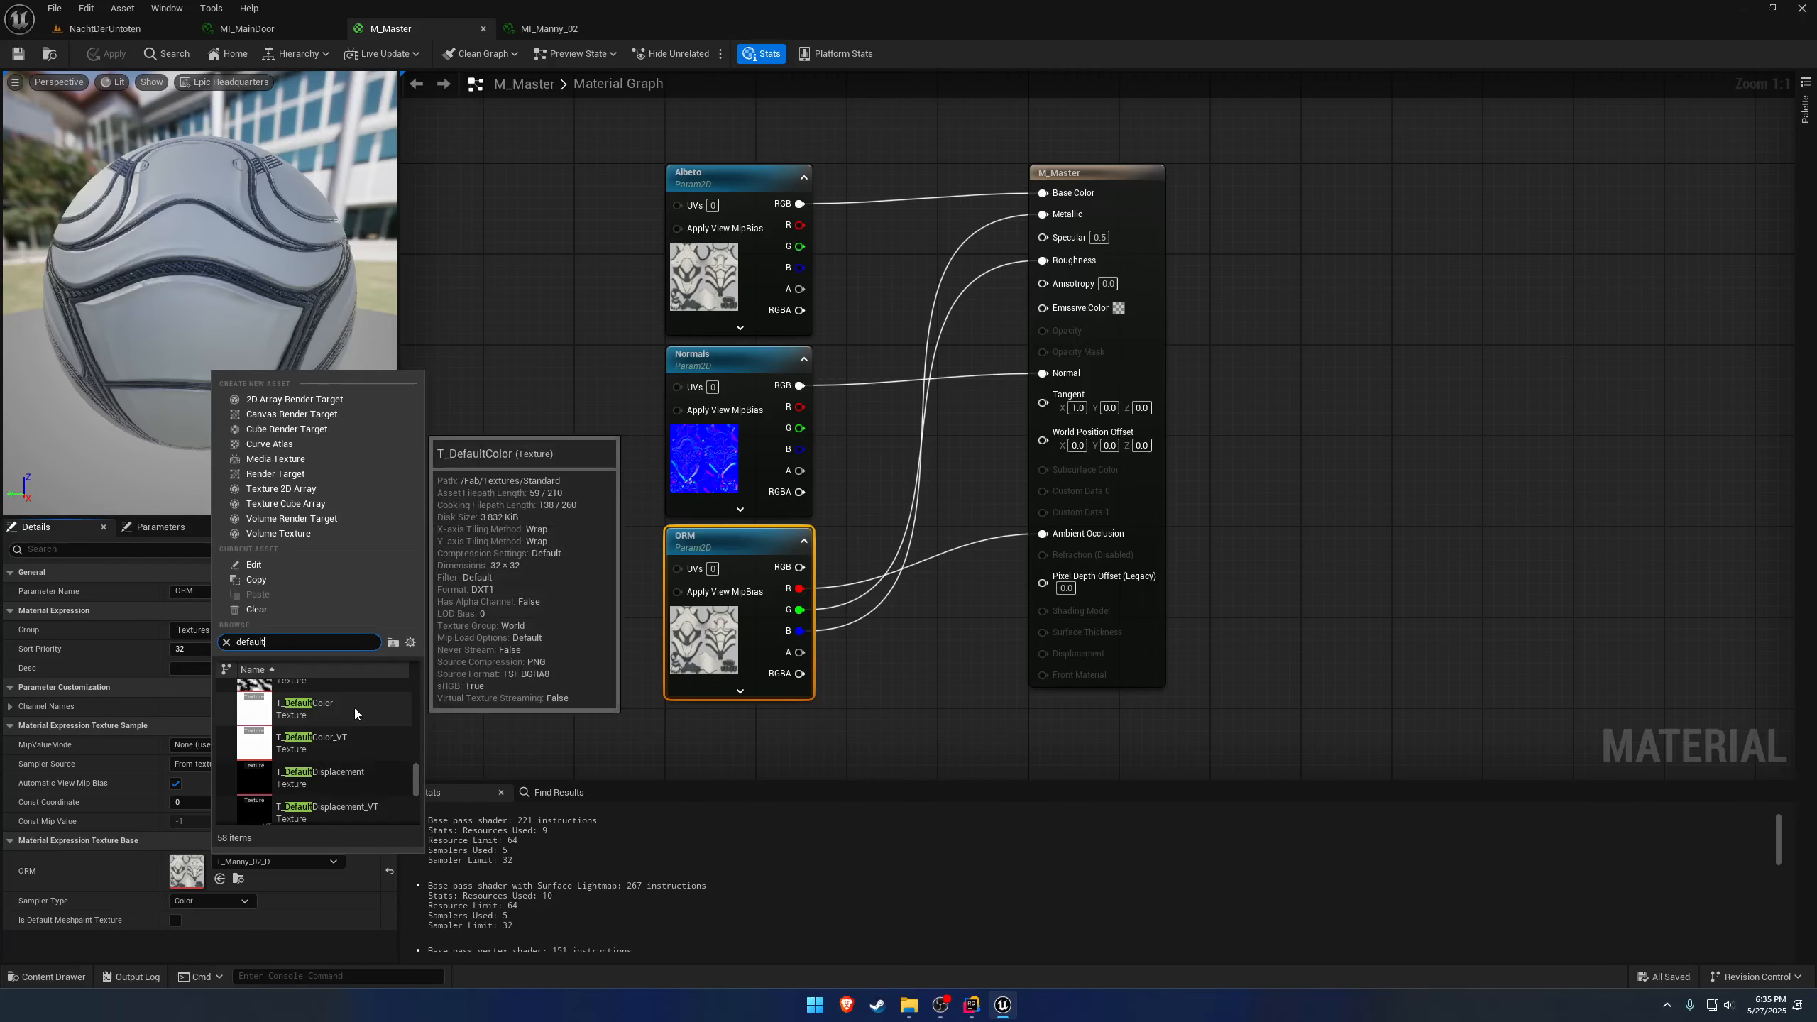
scroll(355, 707, up, 1)
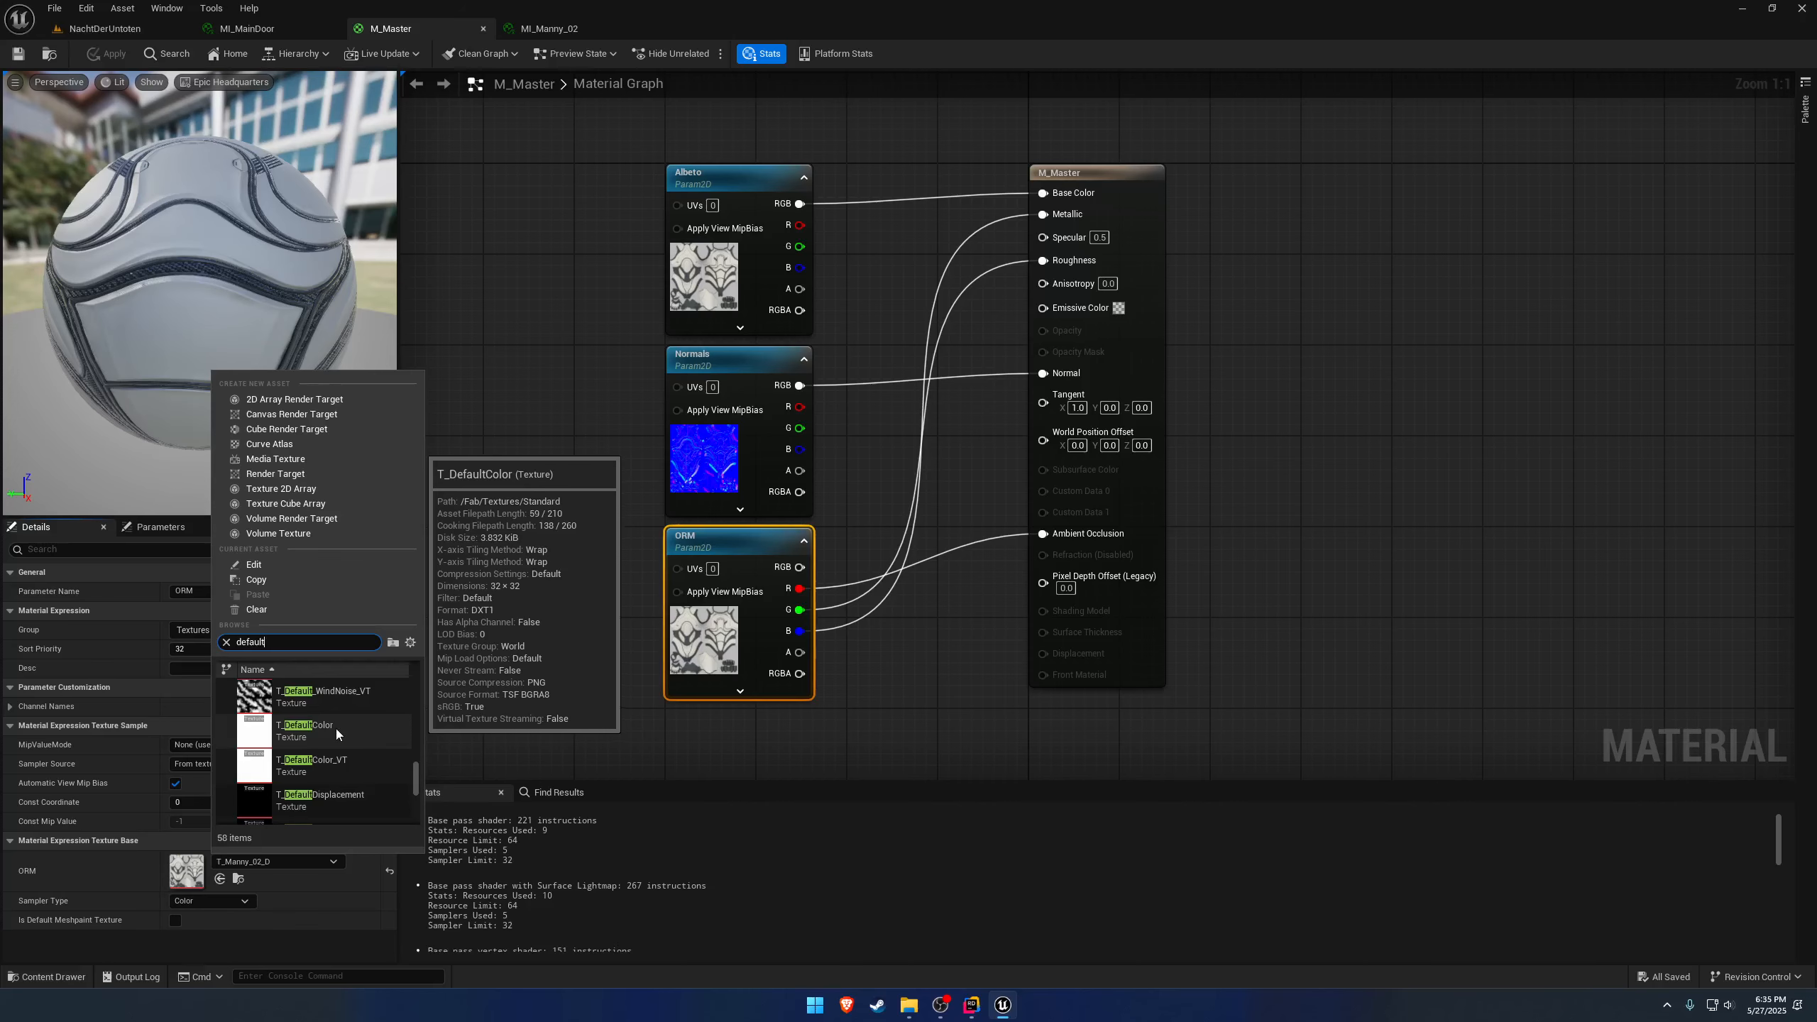
click(335, 729)
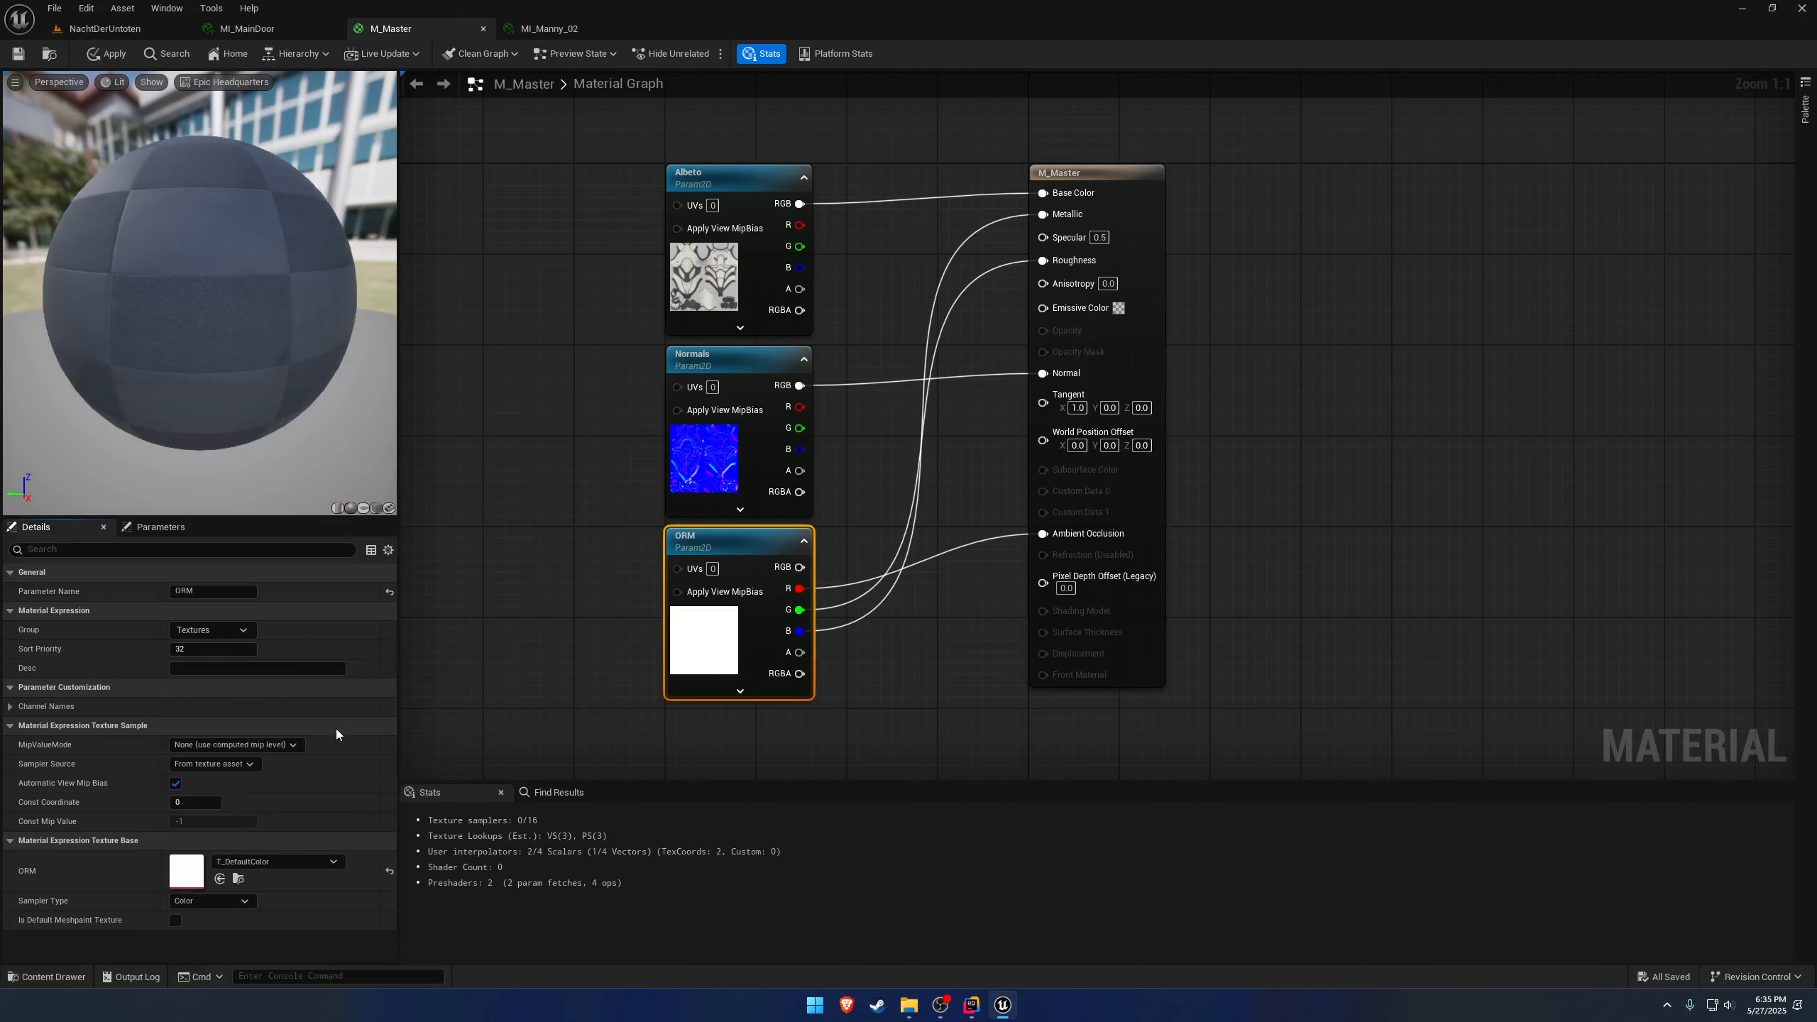
Set the albedo parameter's texture to T_DefaultColor, reusing the texture assigned to the ORM node.
click(669, 326)
click(276, 863)
text(defa)
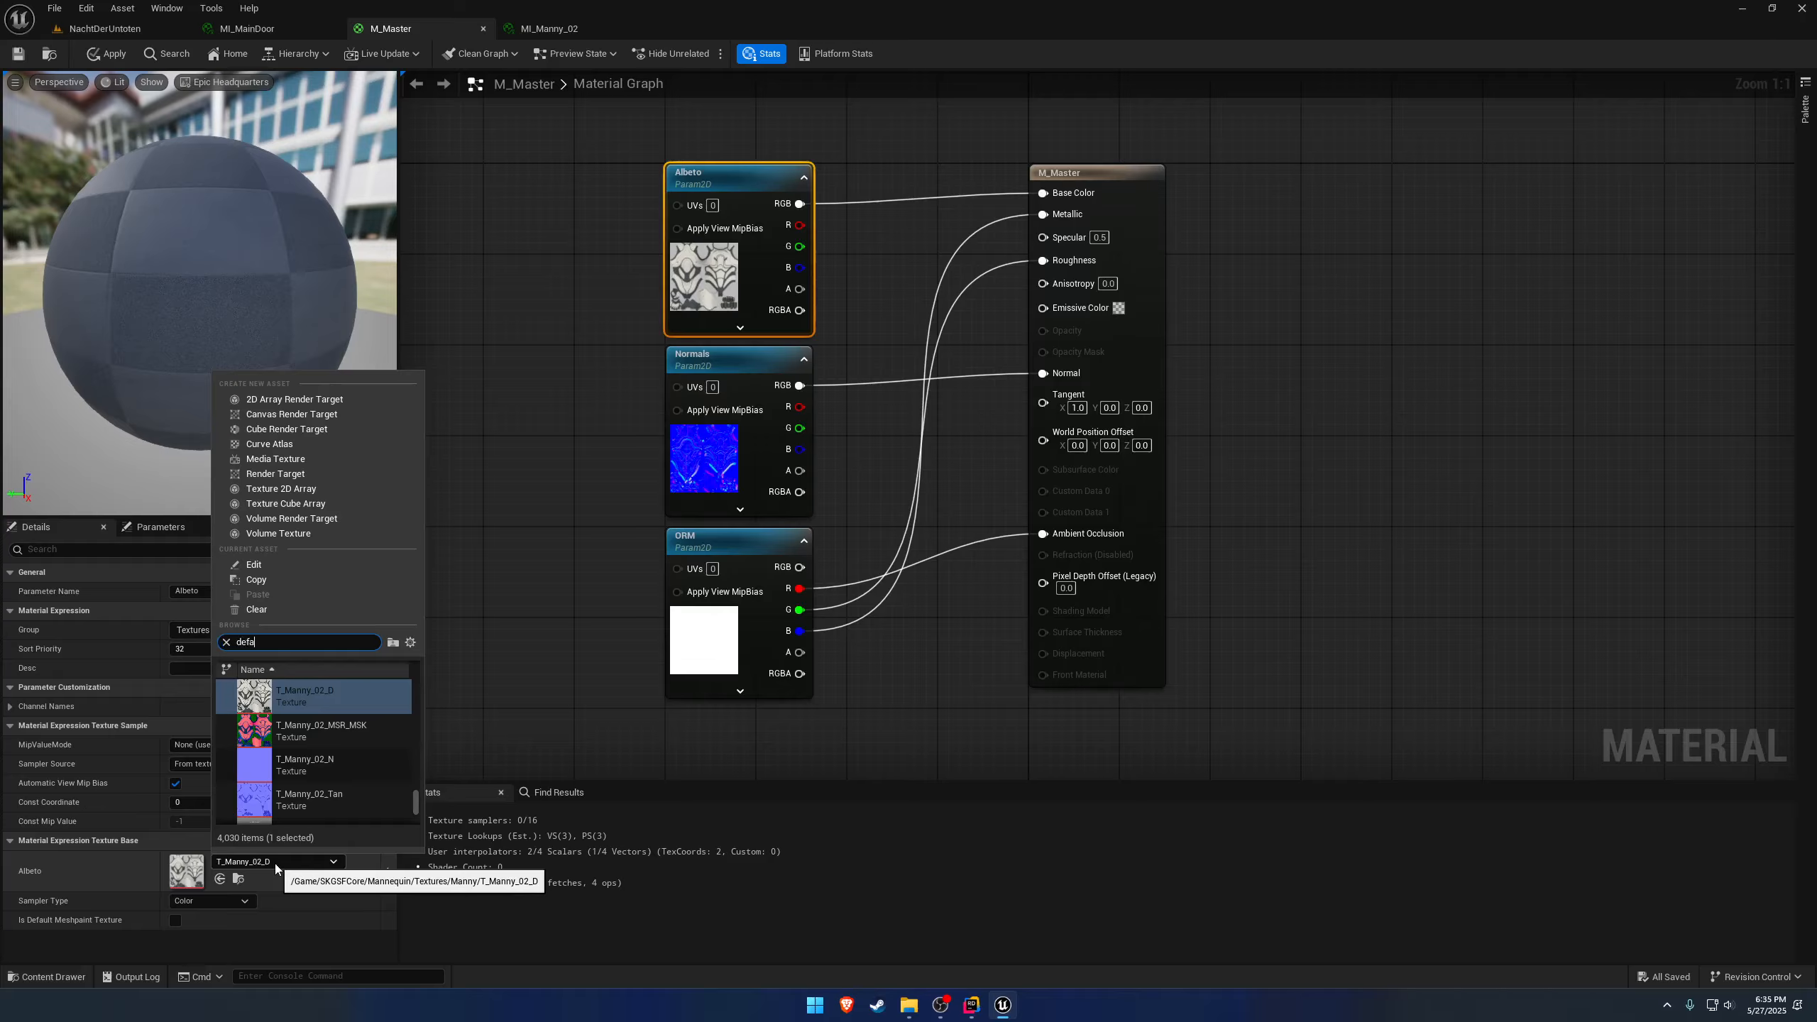
text(ult_co)
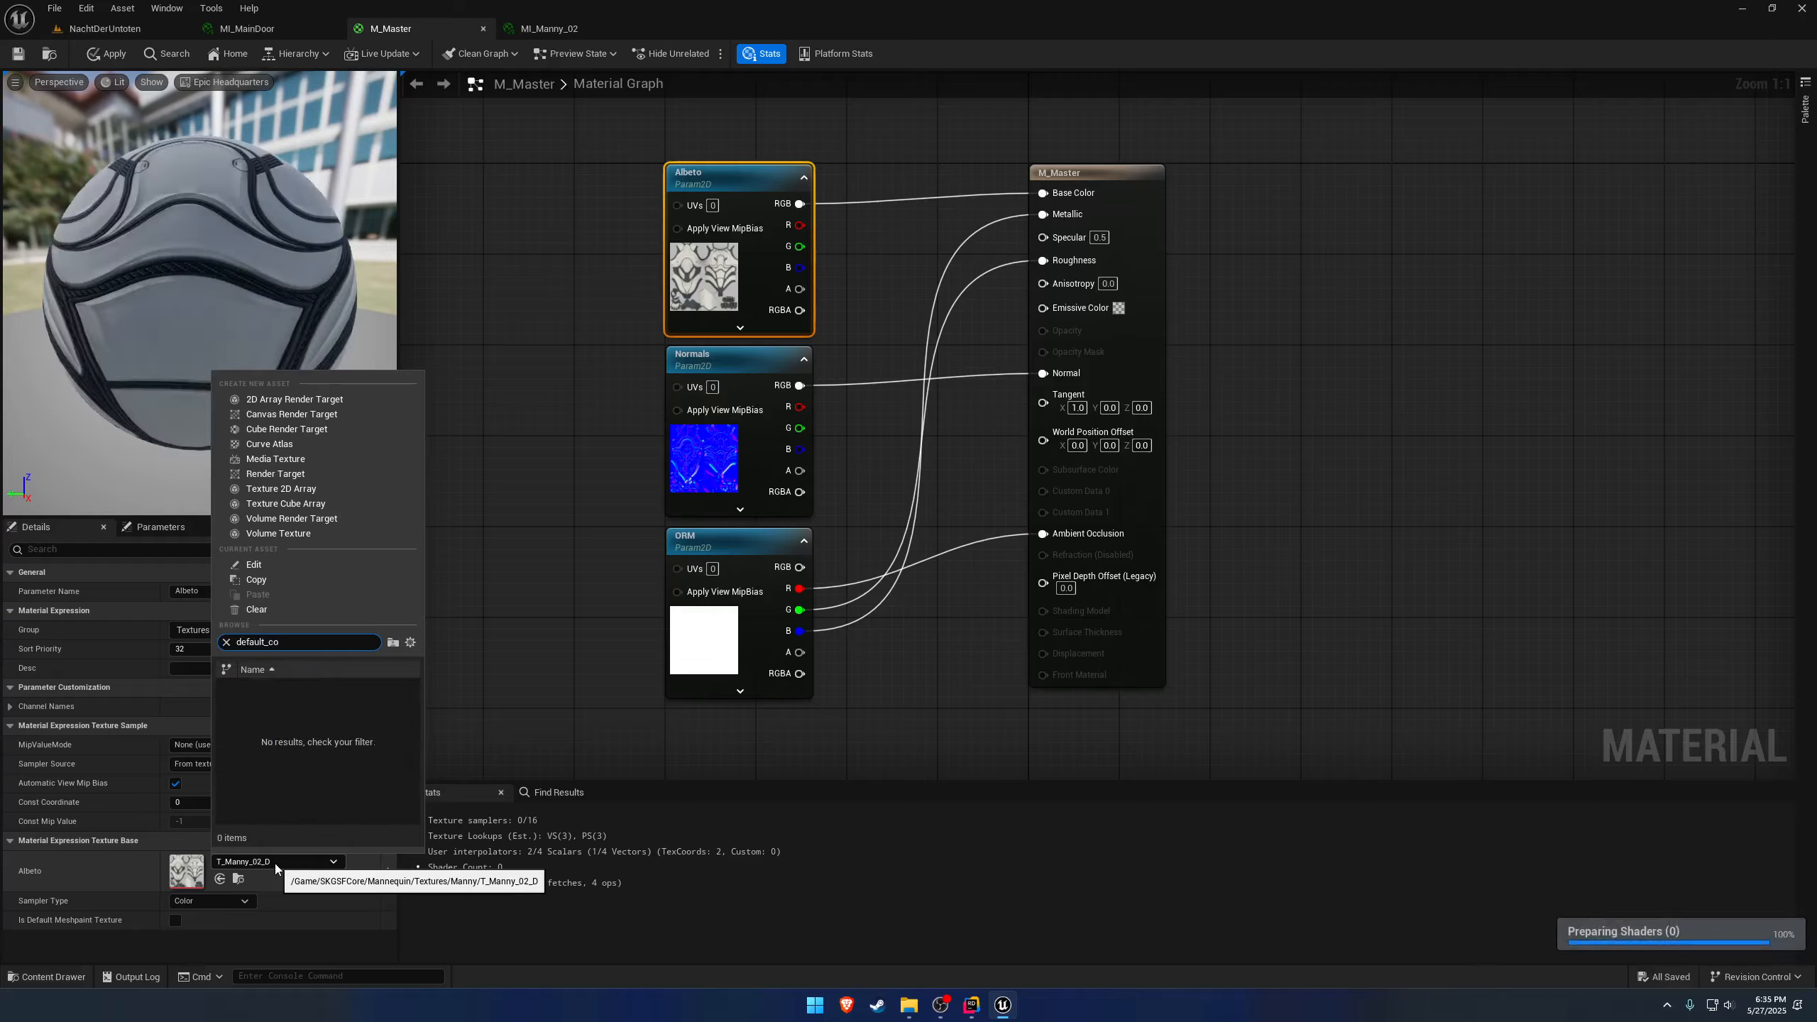
key(Escape)
key(ctrl+z)
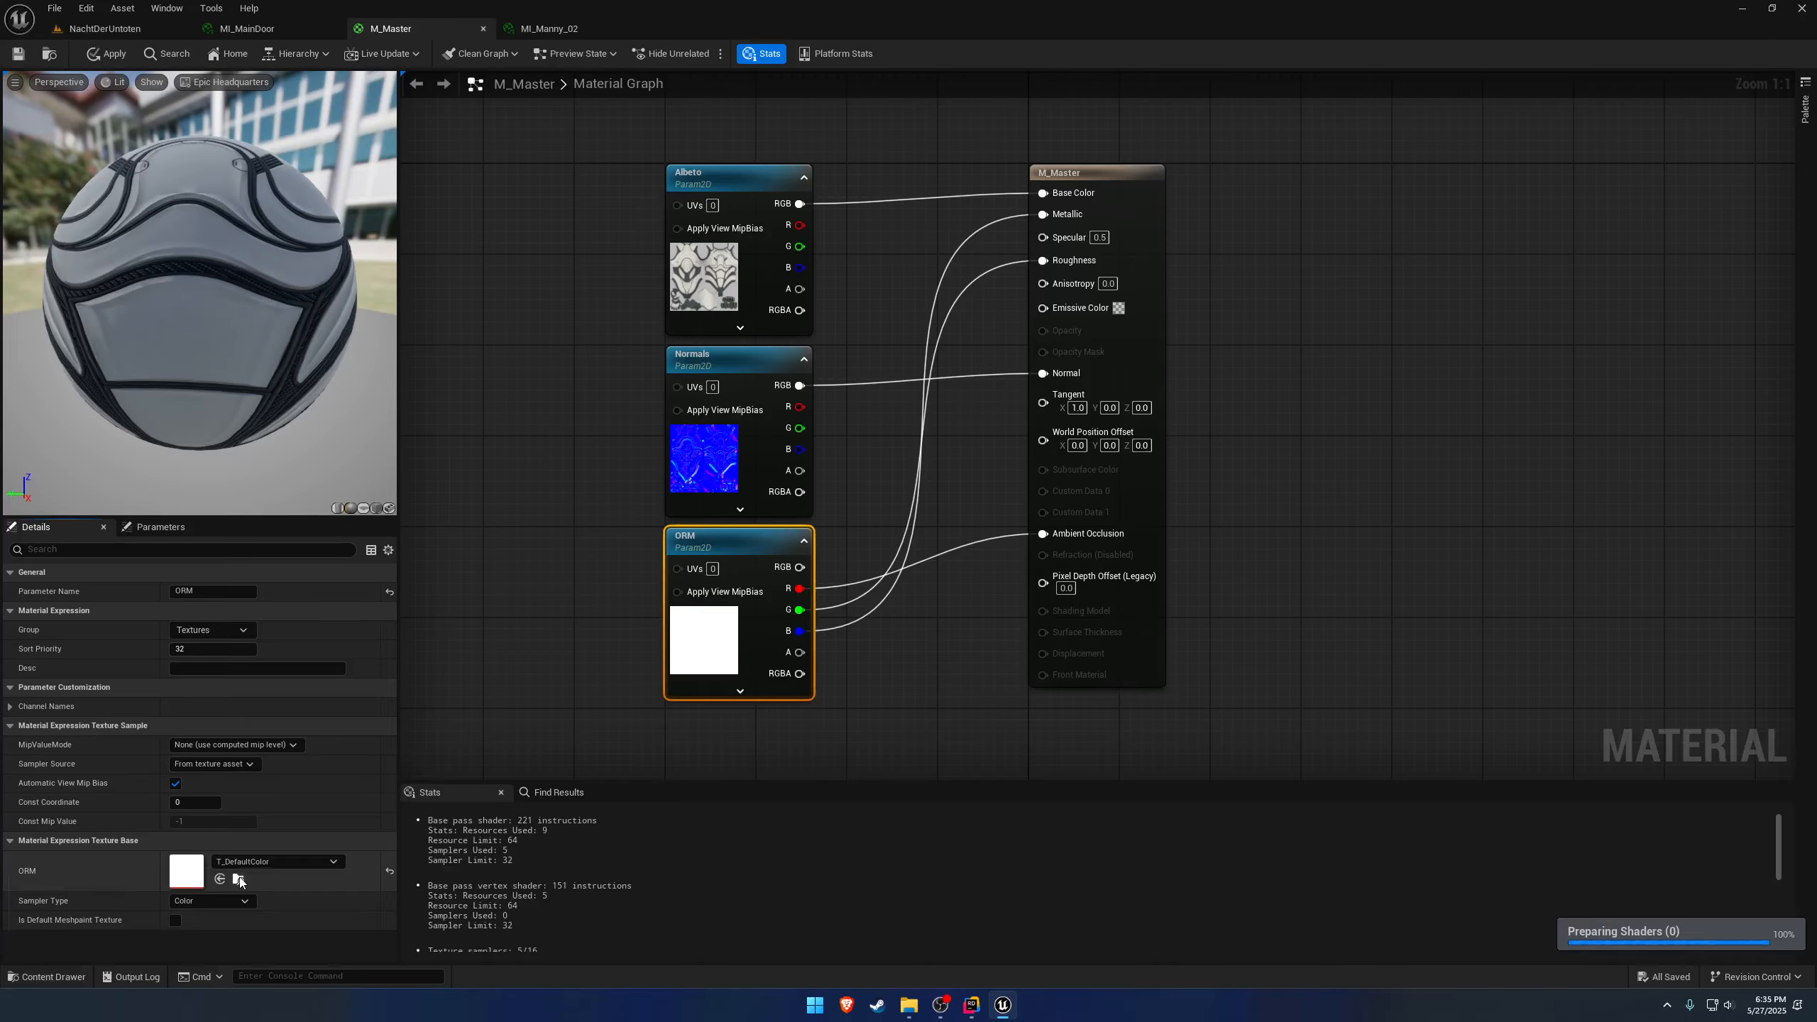
click(239, 880)
key(ctrl+z)
click(220, 878)
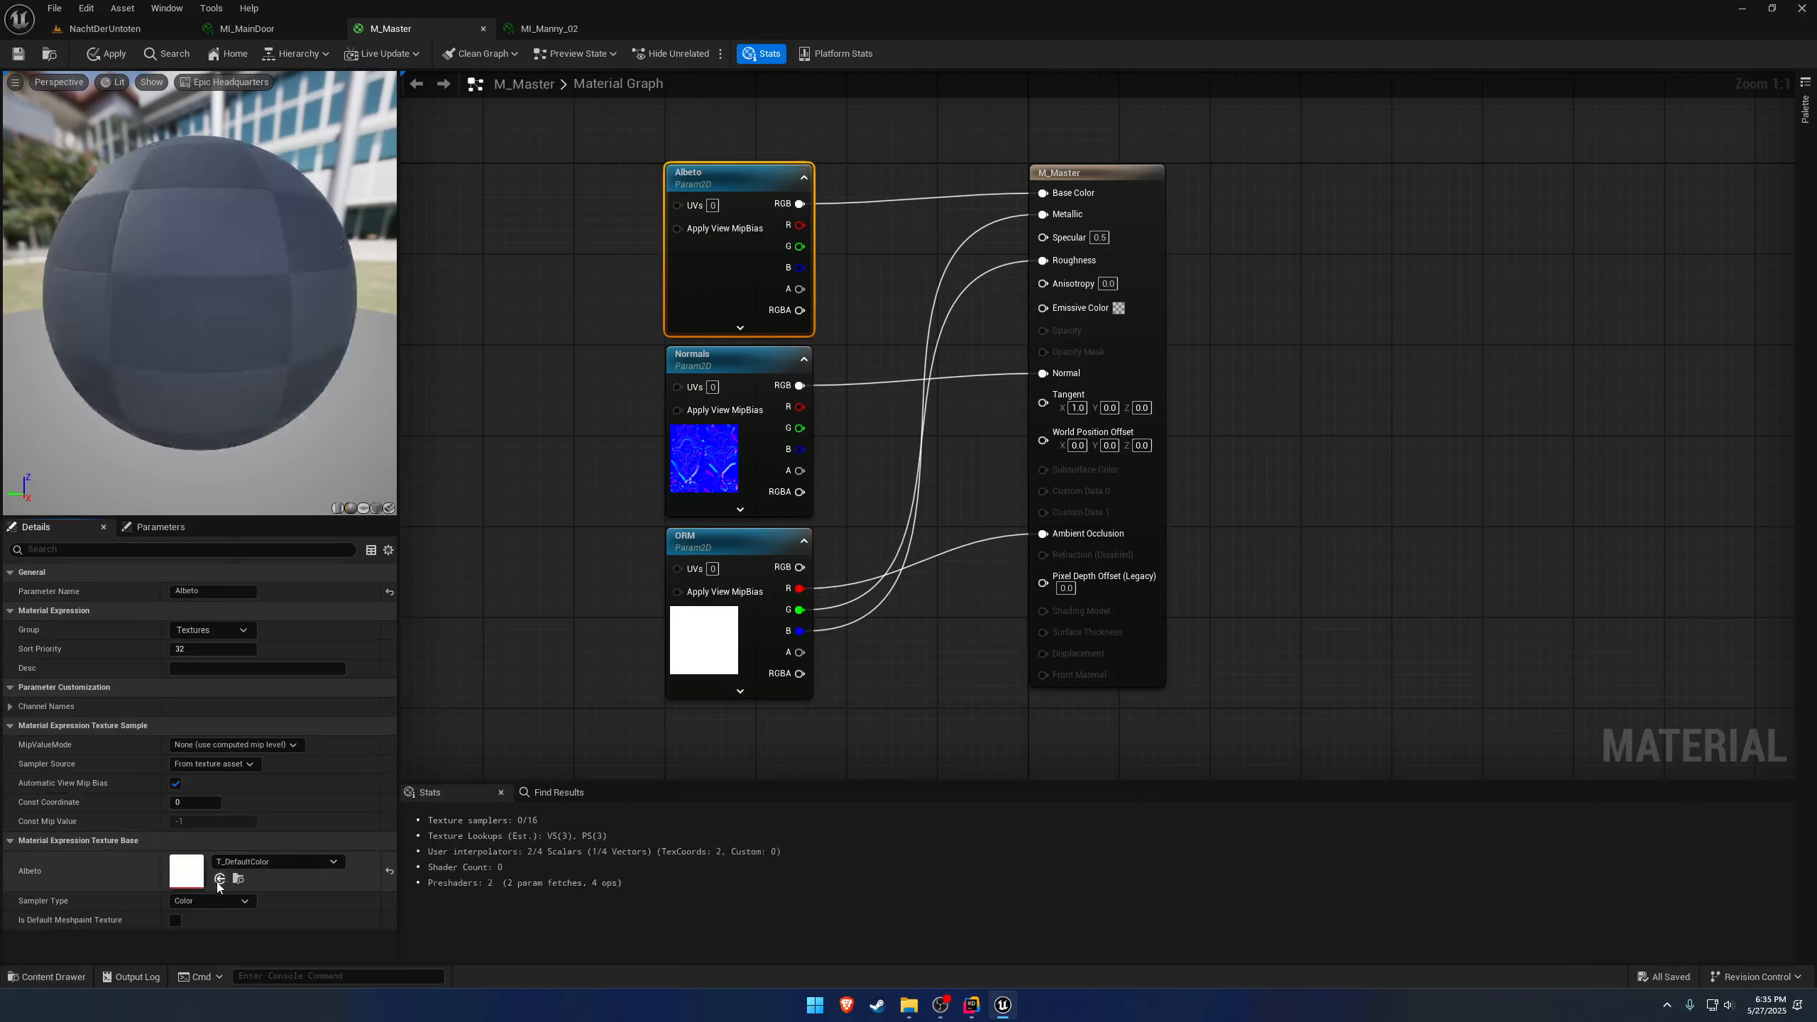
Set the Normals parameter's texture to T_DefaultNormal, then apply and save M_Master.
click(693, 455)
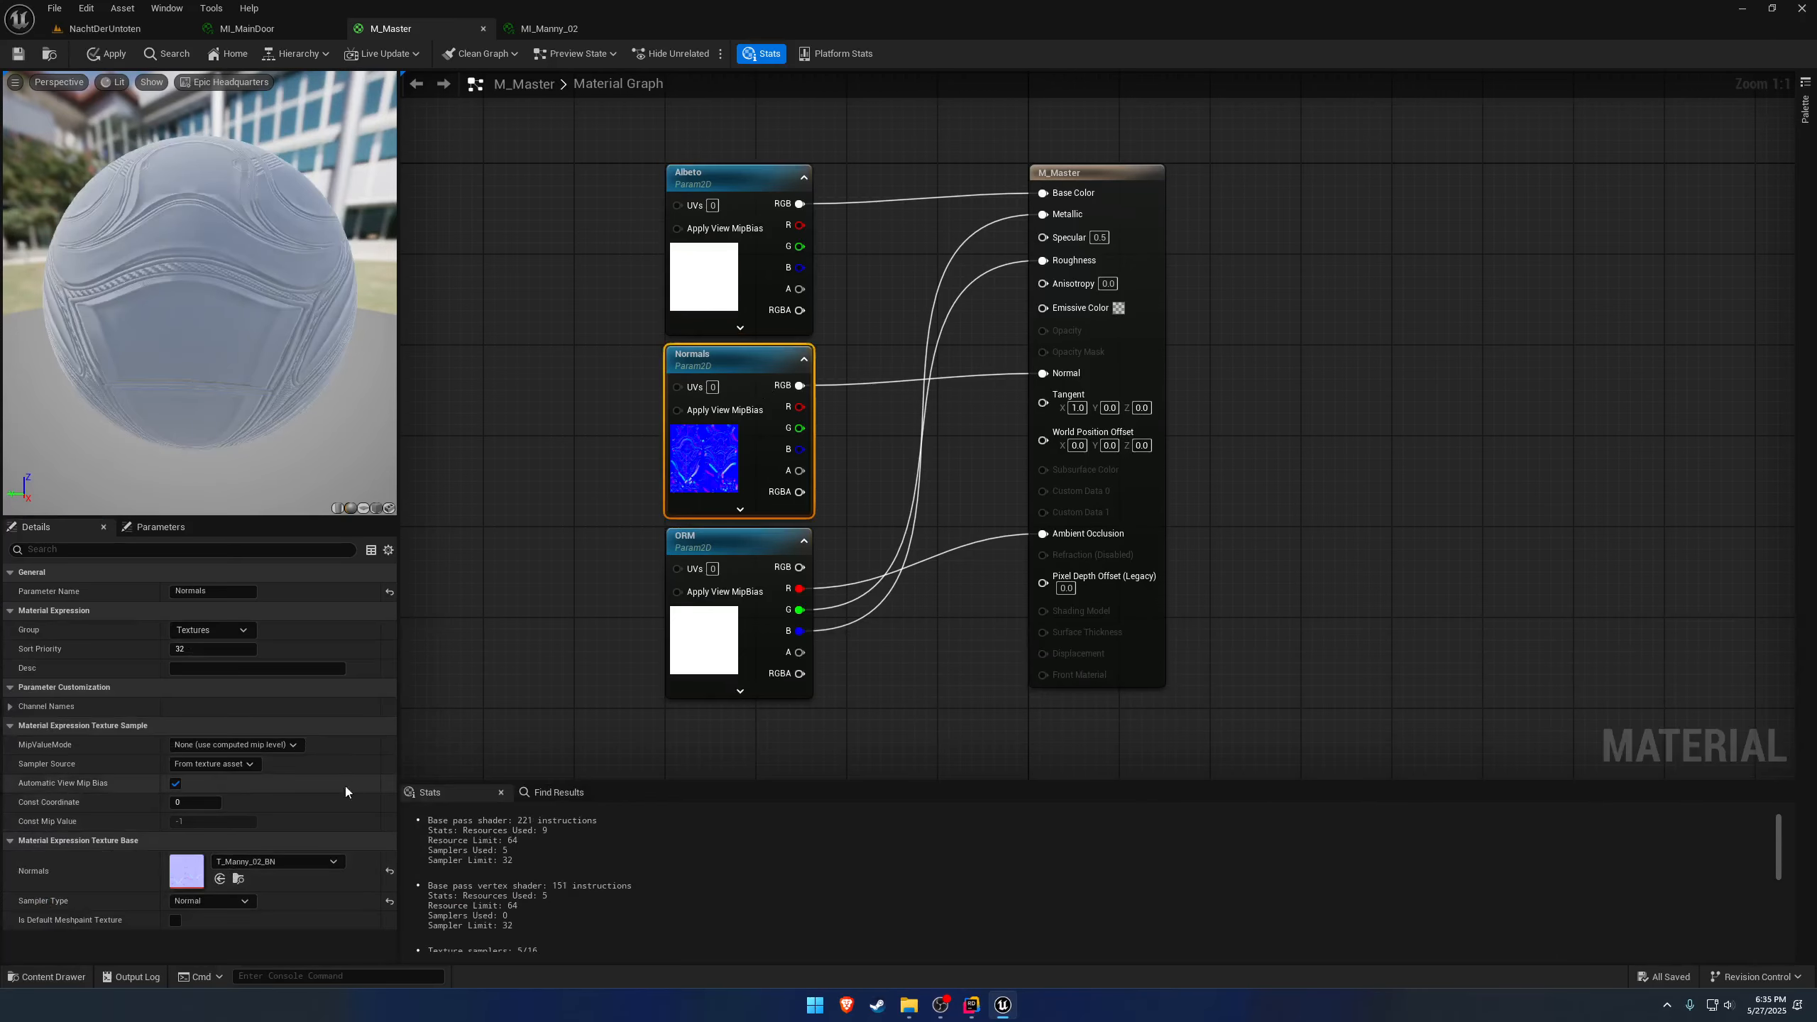
click(694, 630)
click(716, 458)
click(292, 861)
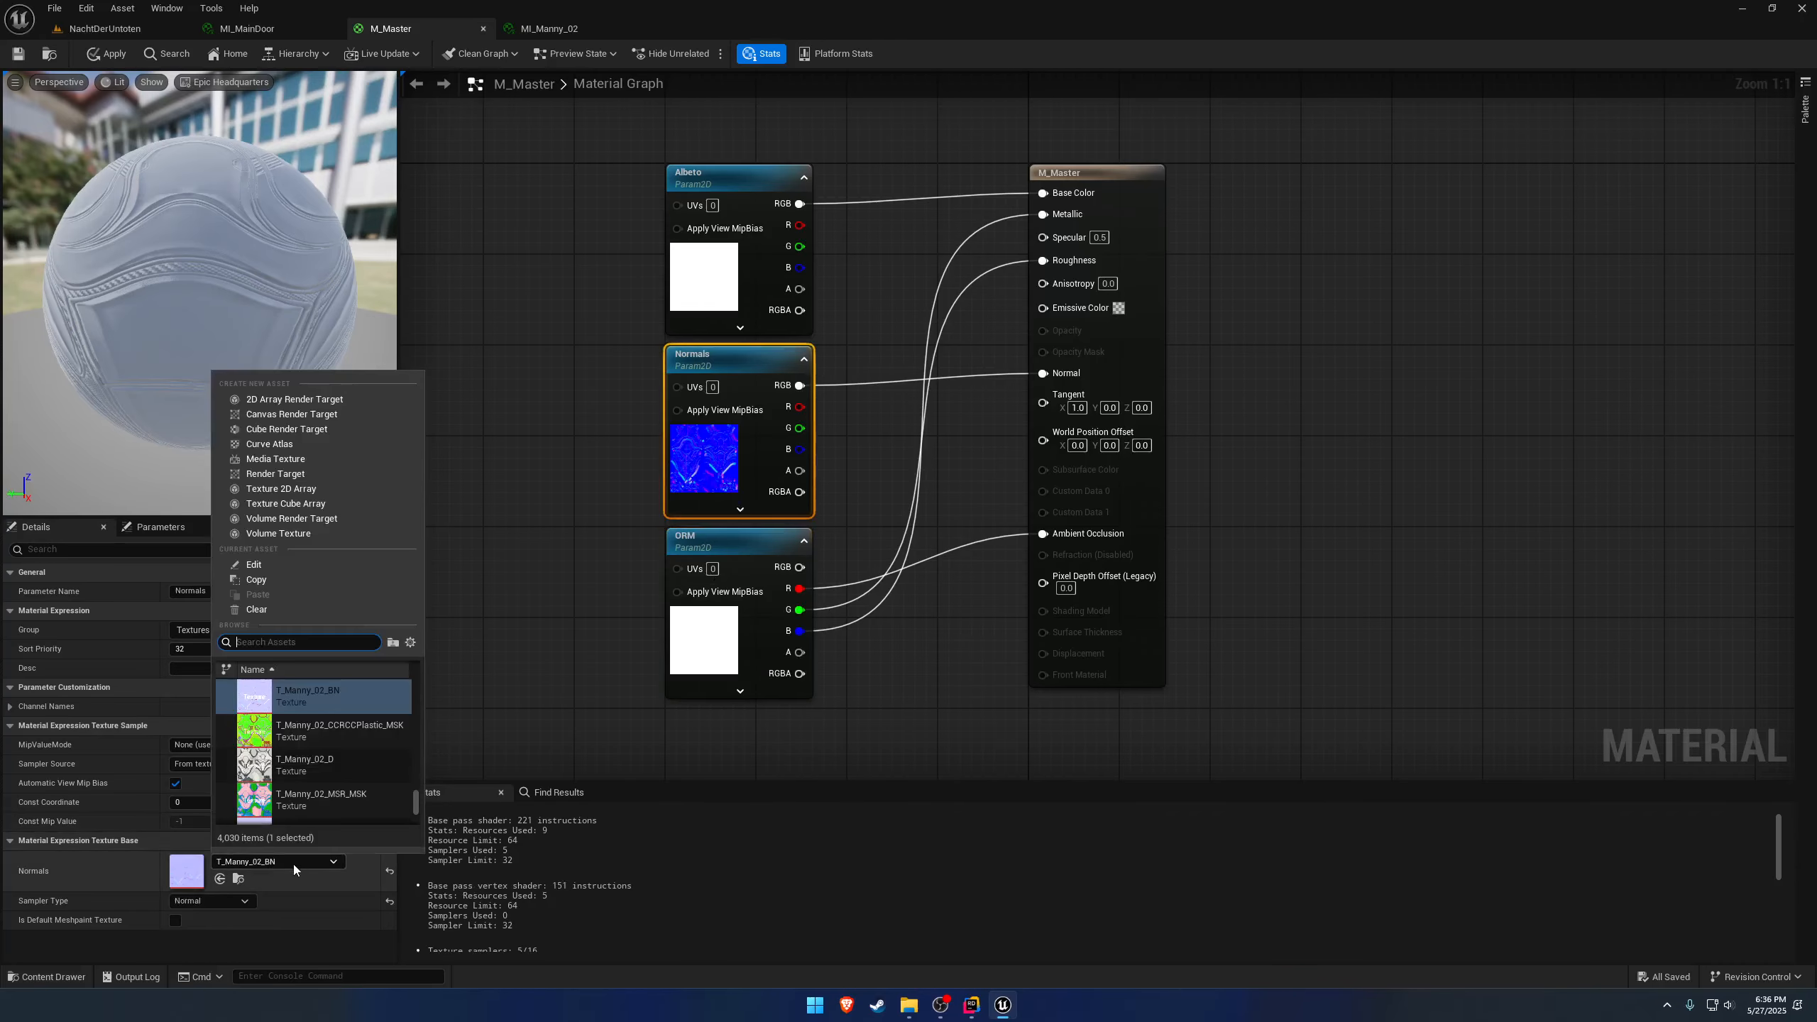
text(DefaultNo)
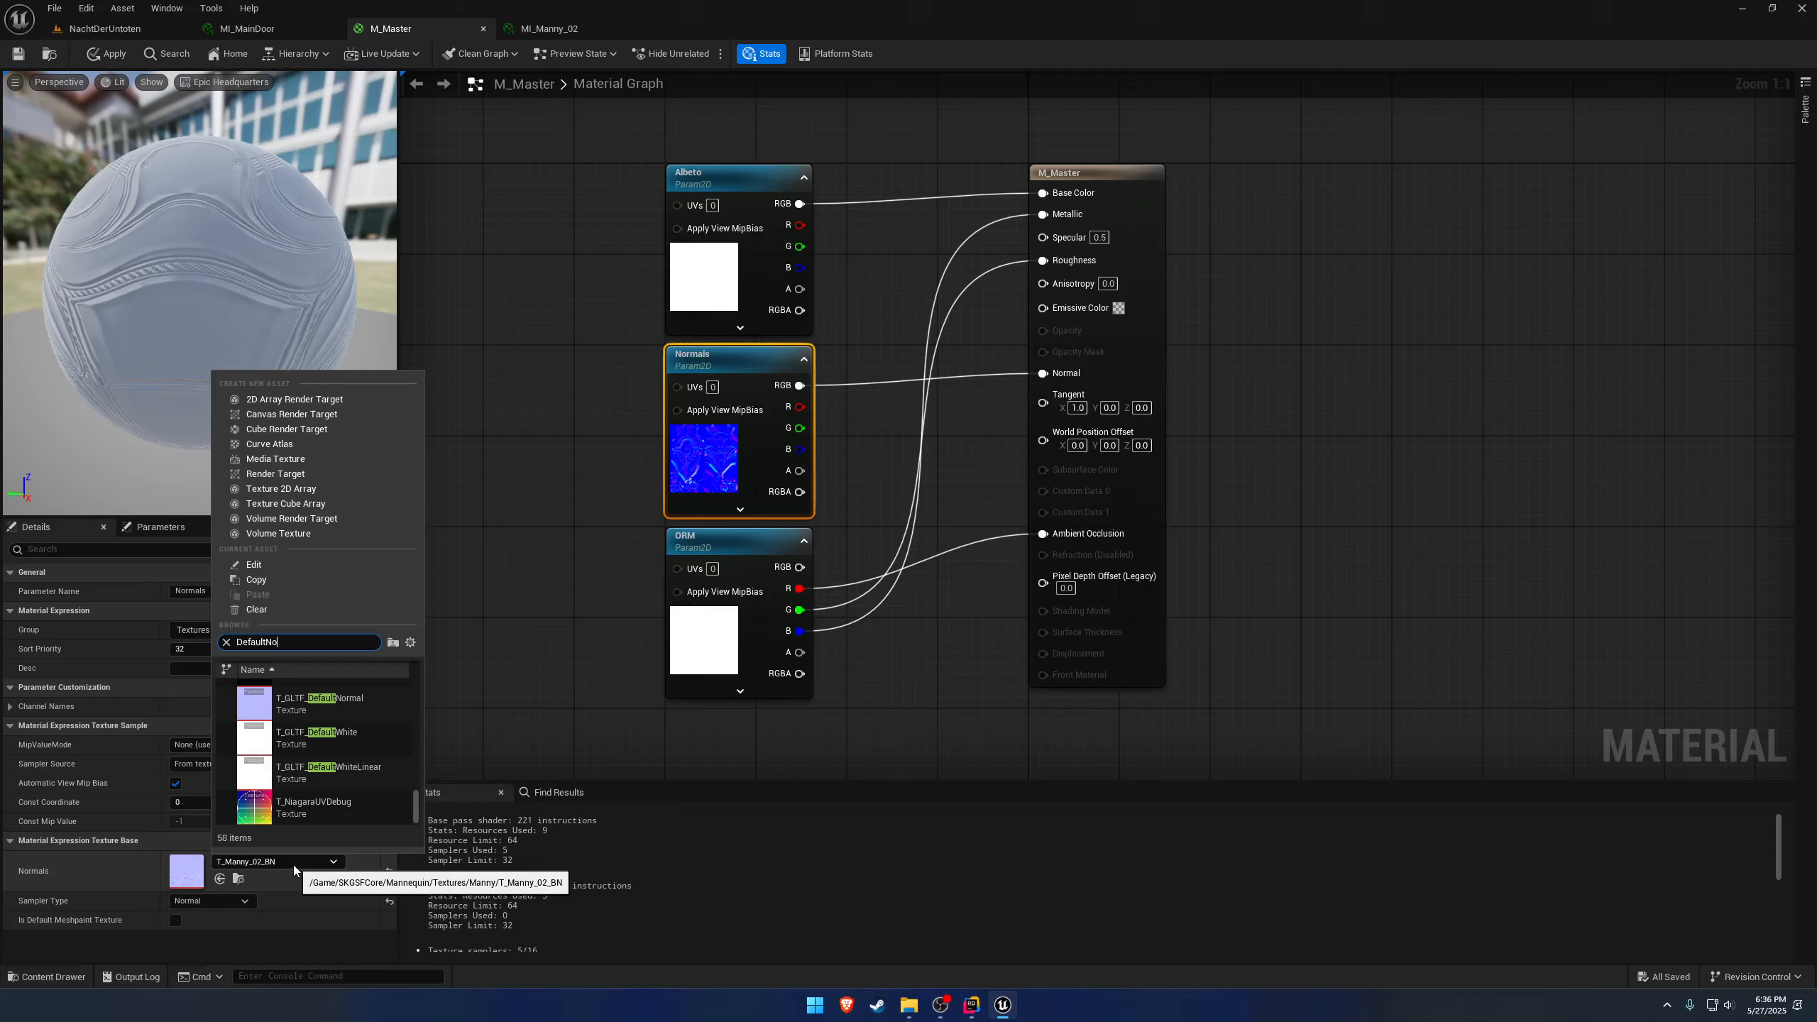
text(rmal)
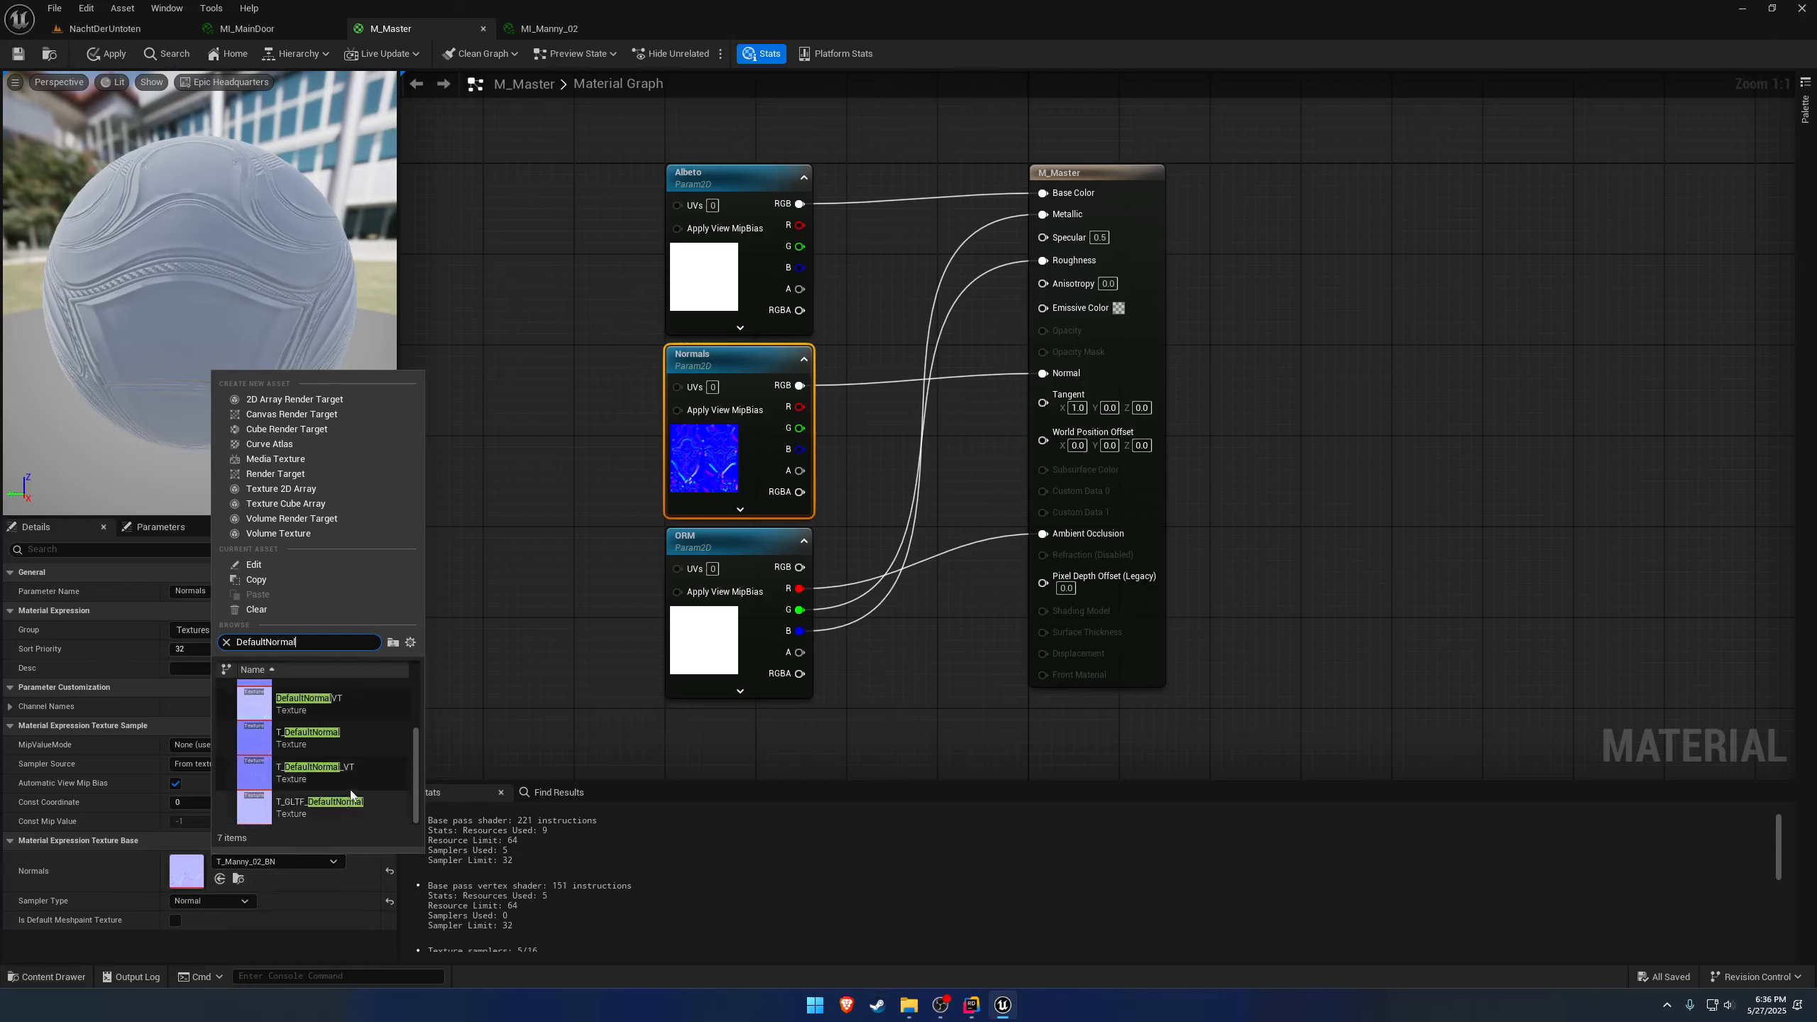
scroll(361, 737, up, 1)
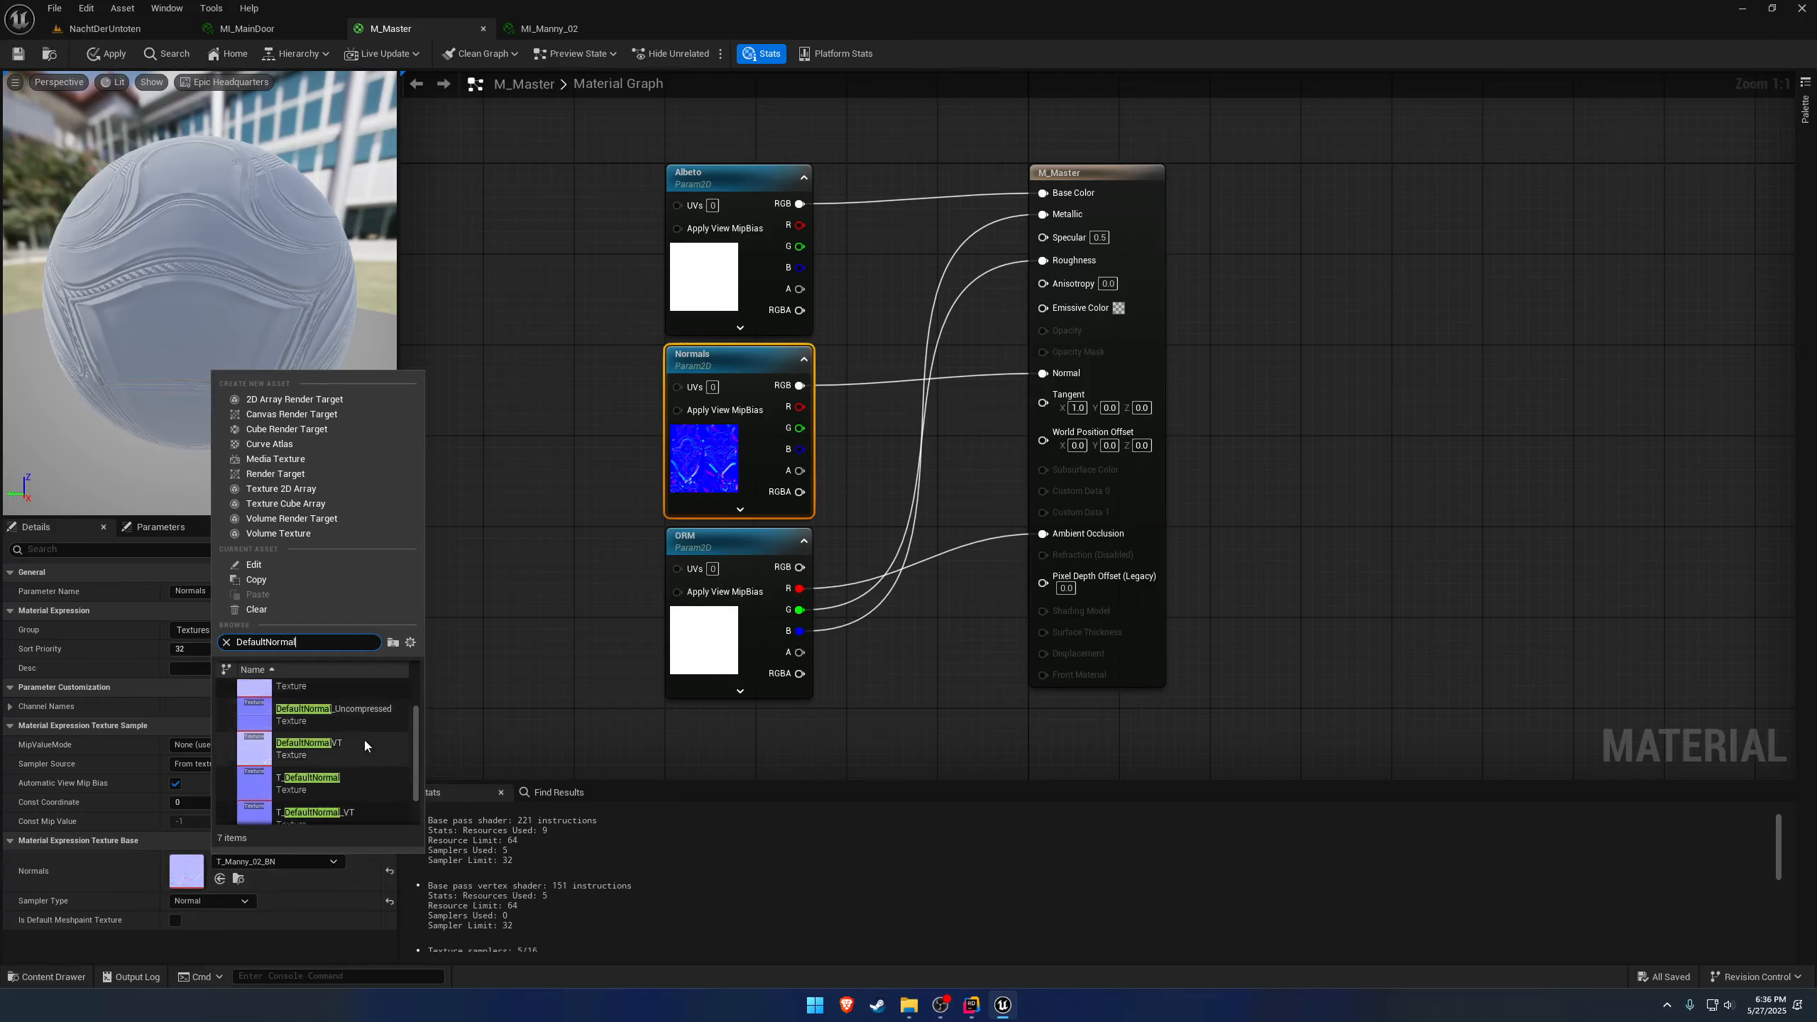
click(358, 781)
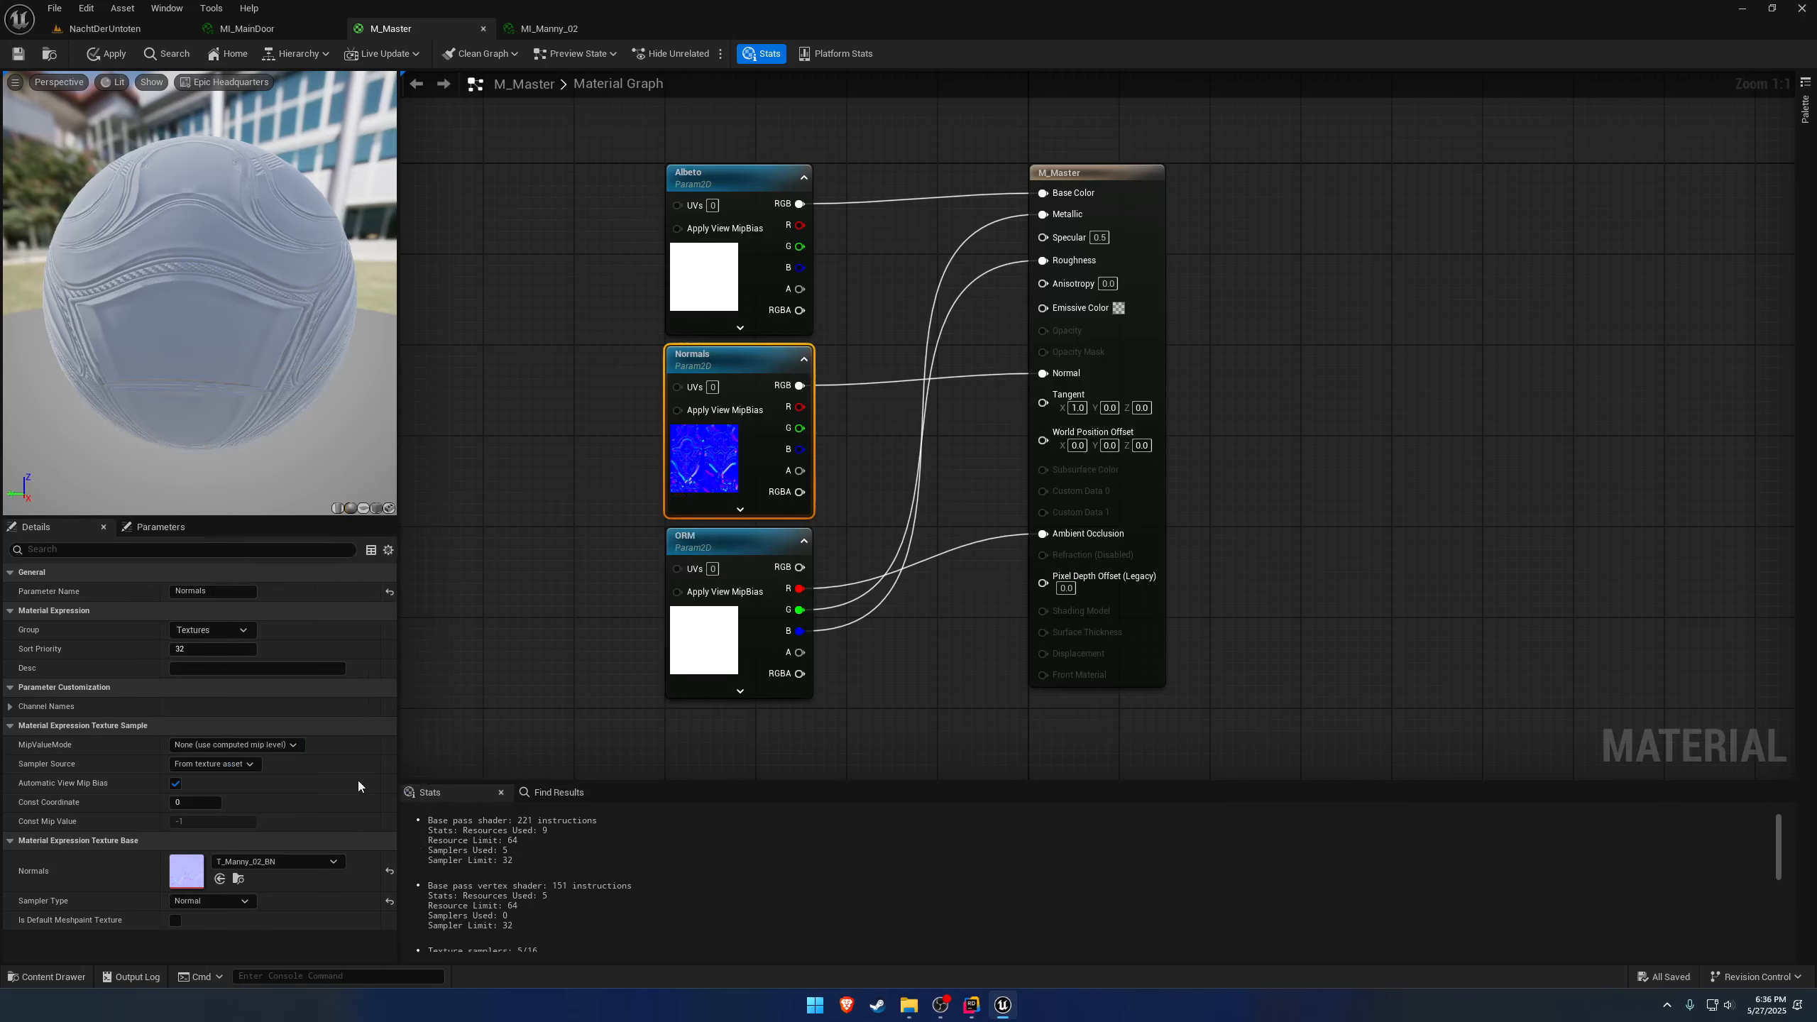
click(106, 54)
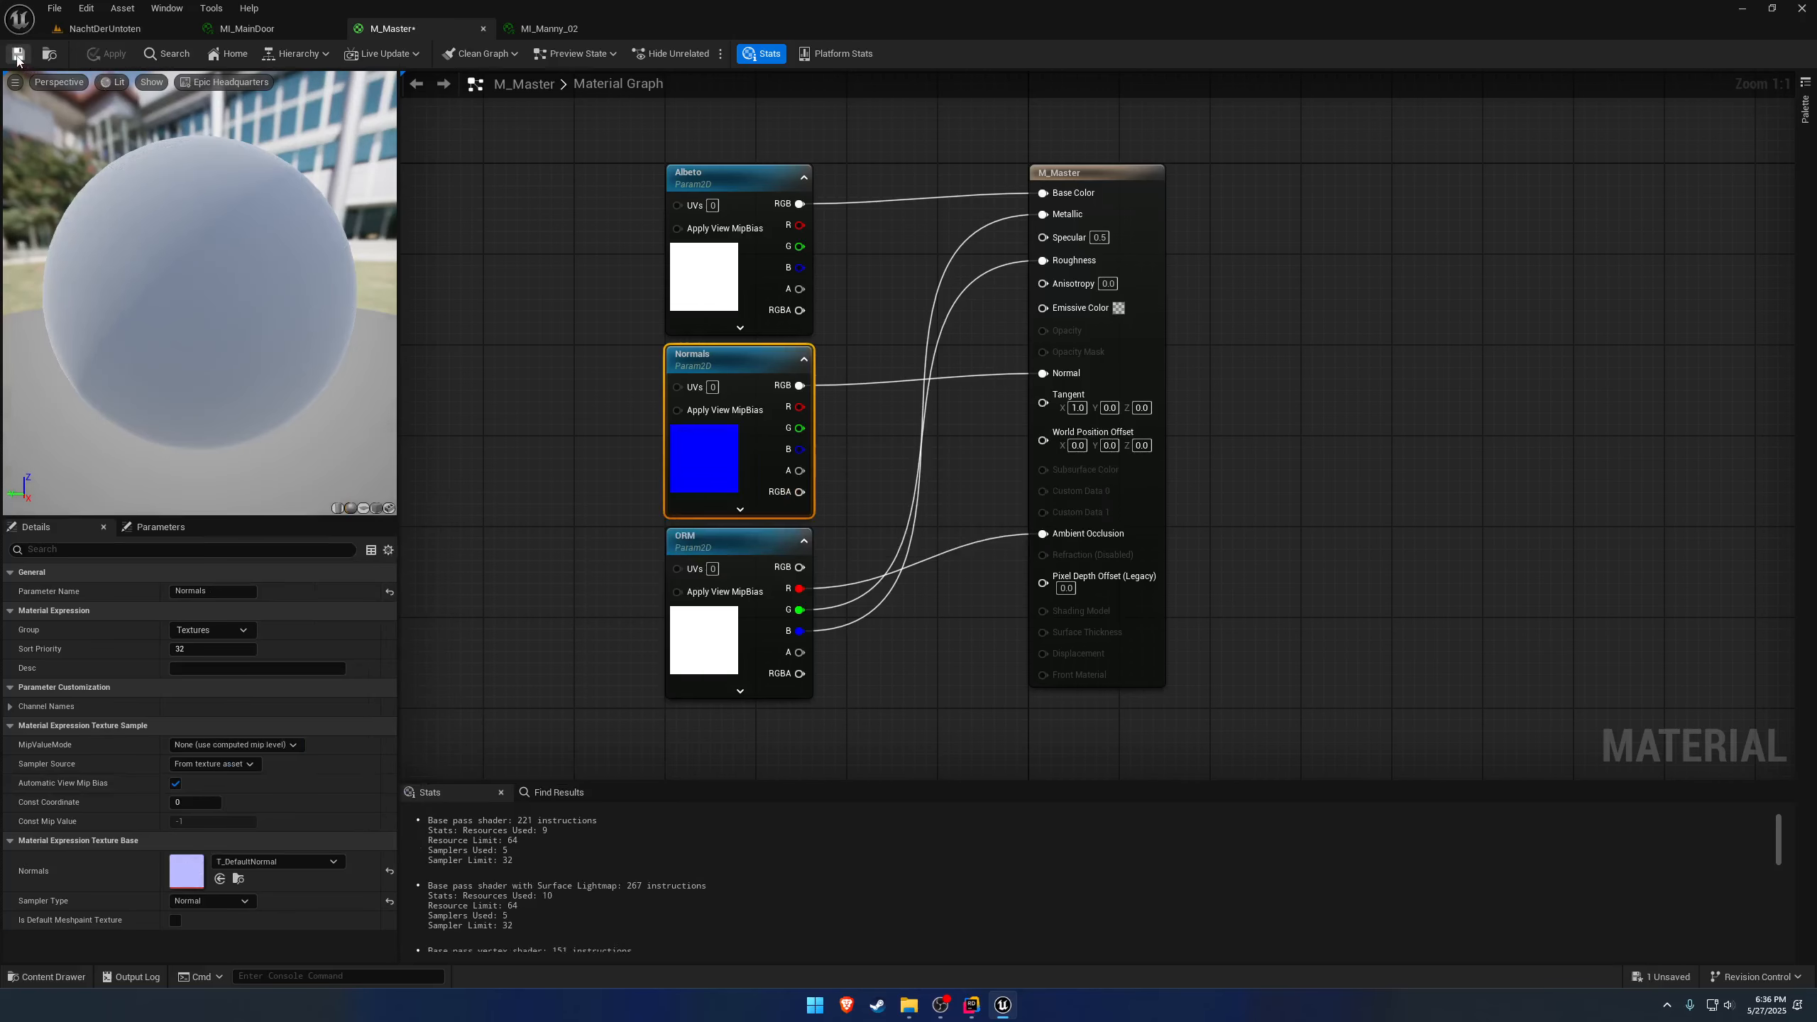
Locate M_Master in the MasterMaterials folder and open its size map to examine its texture dependencies.
click(49, 53)
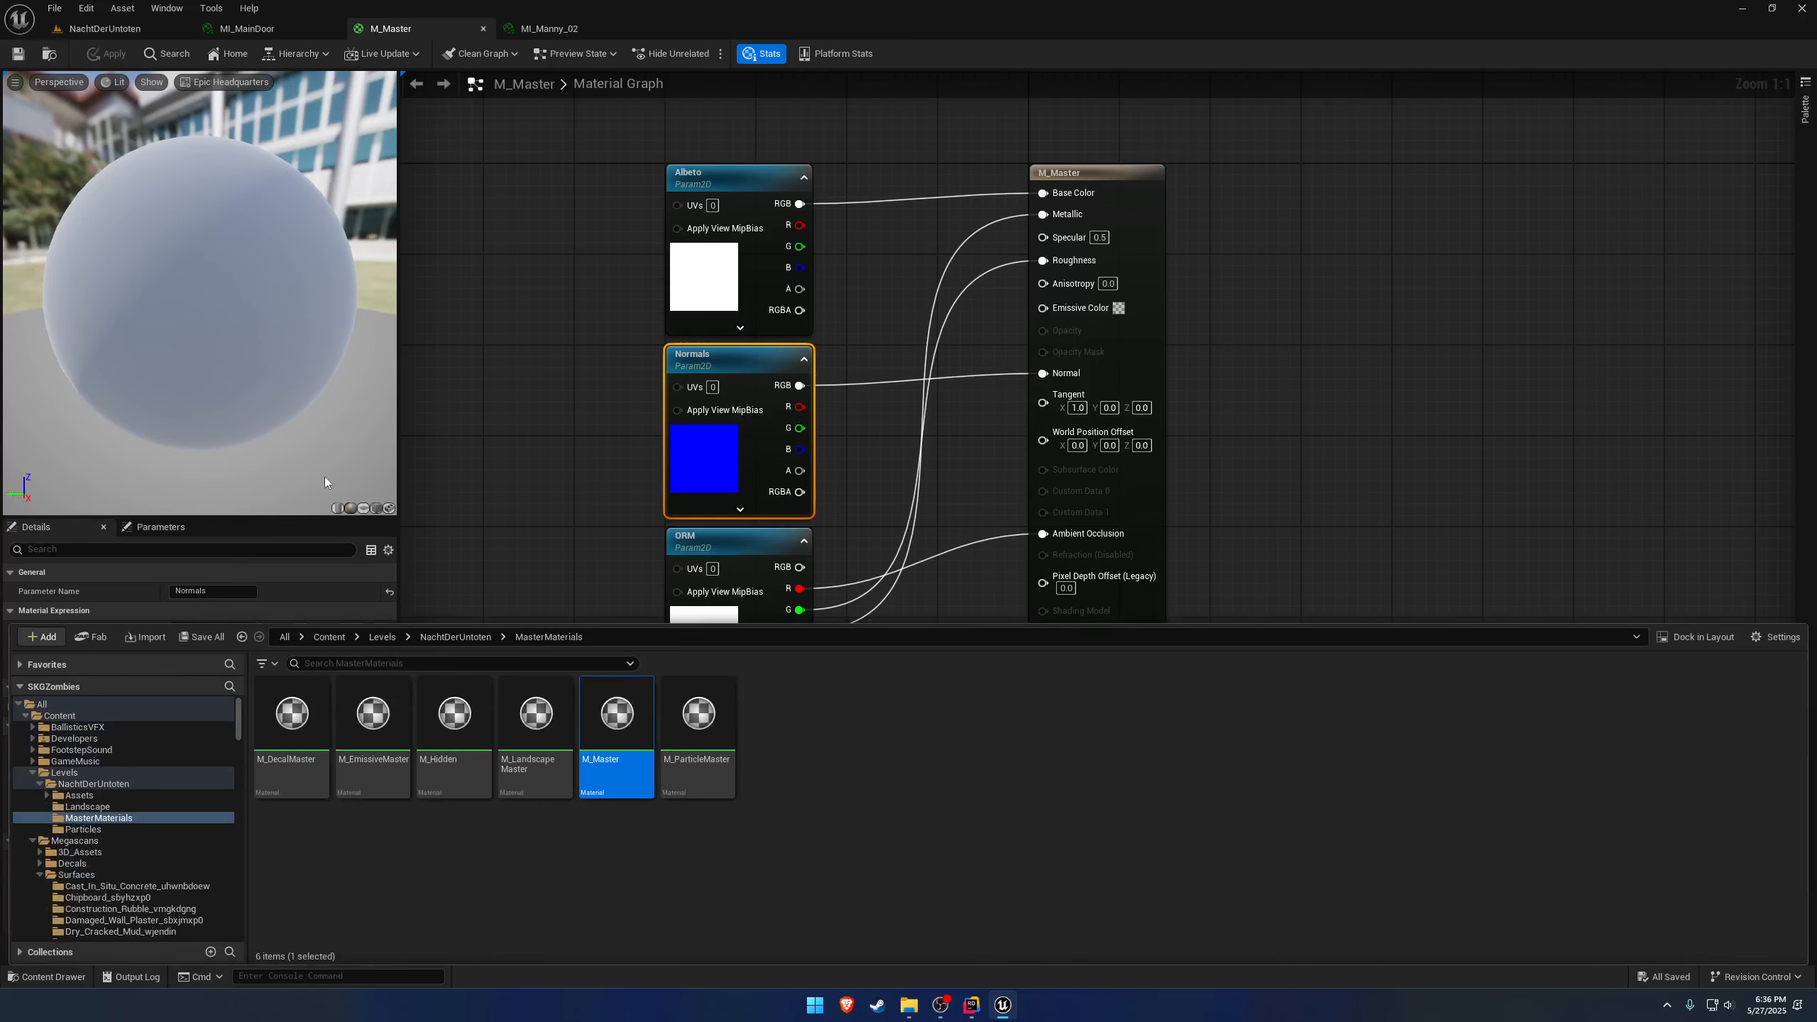
right_click(632, 714)
click(687, 627)
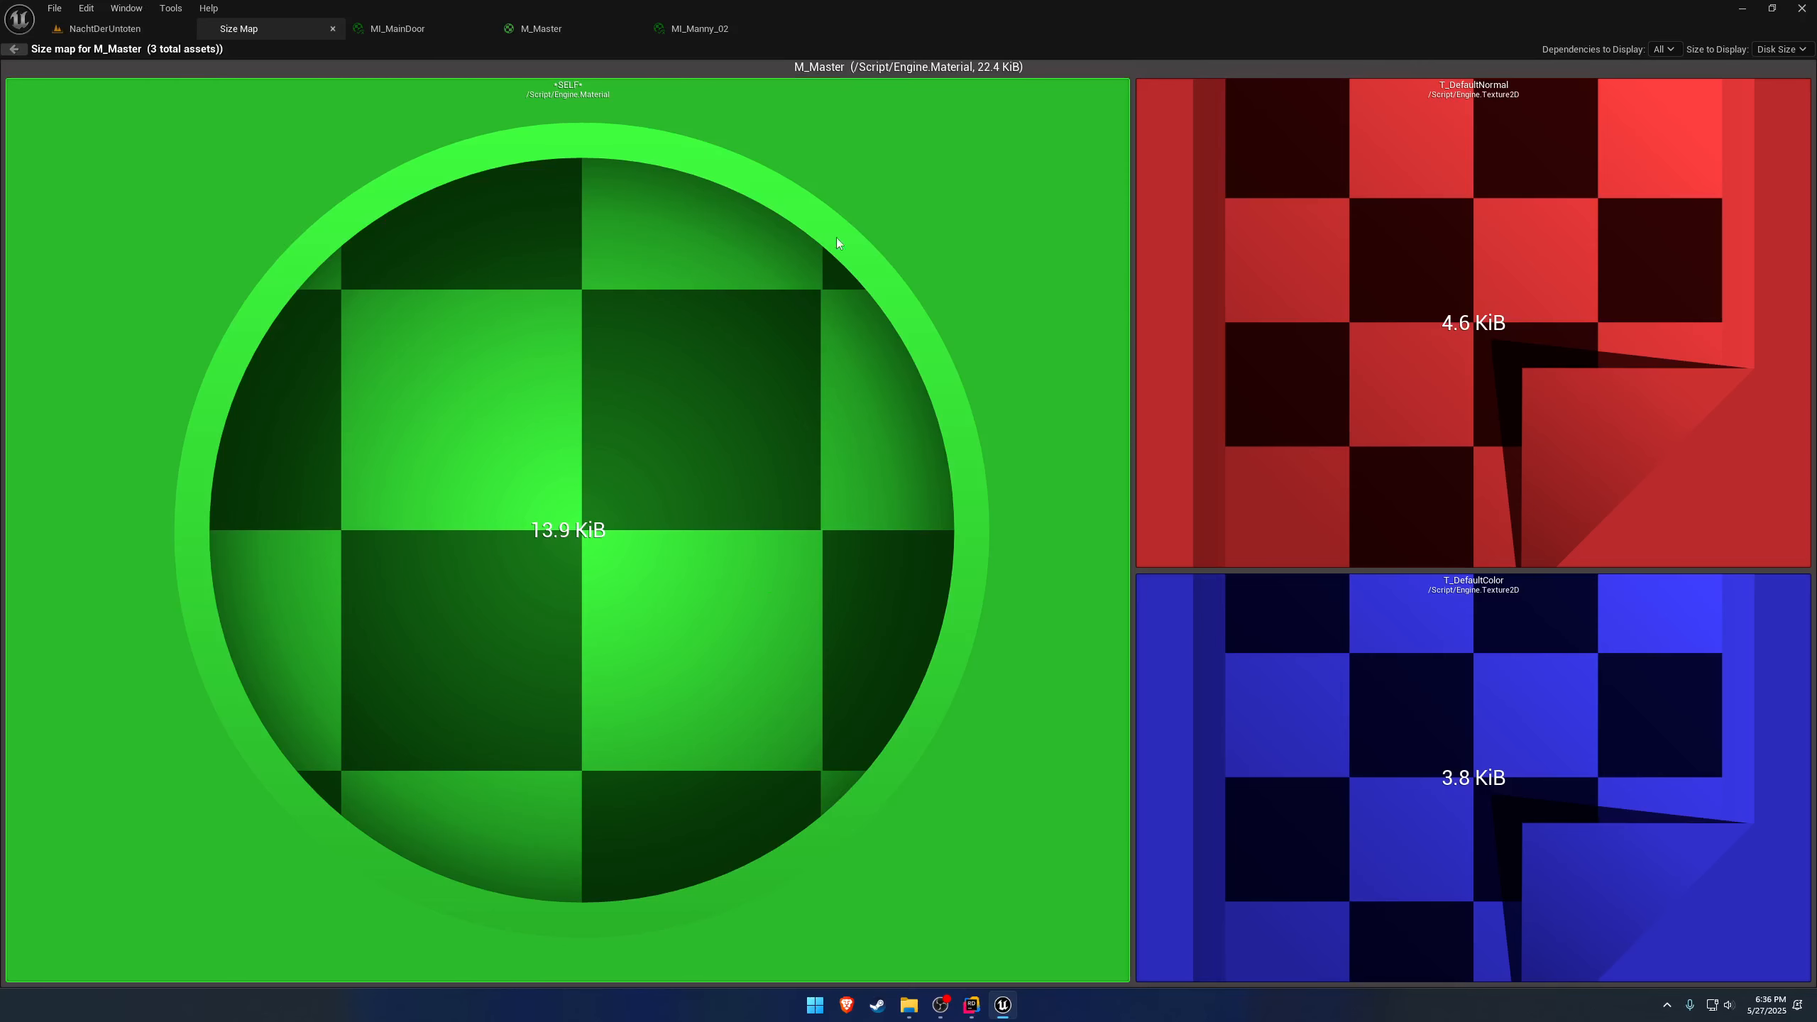
Close the size map and the M_Master editor, then examine the door in the NachtDerUntoten level.
click(333, 28)
click(453, 30)
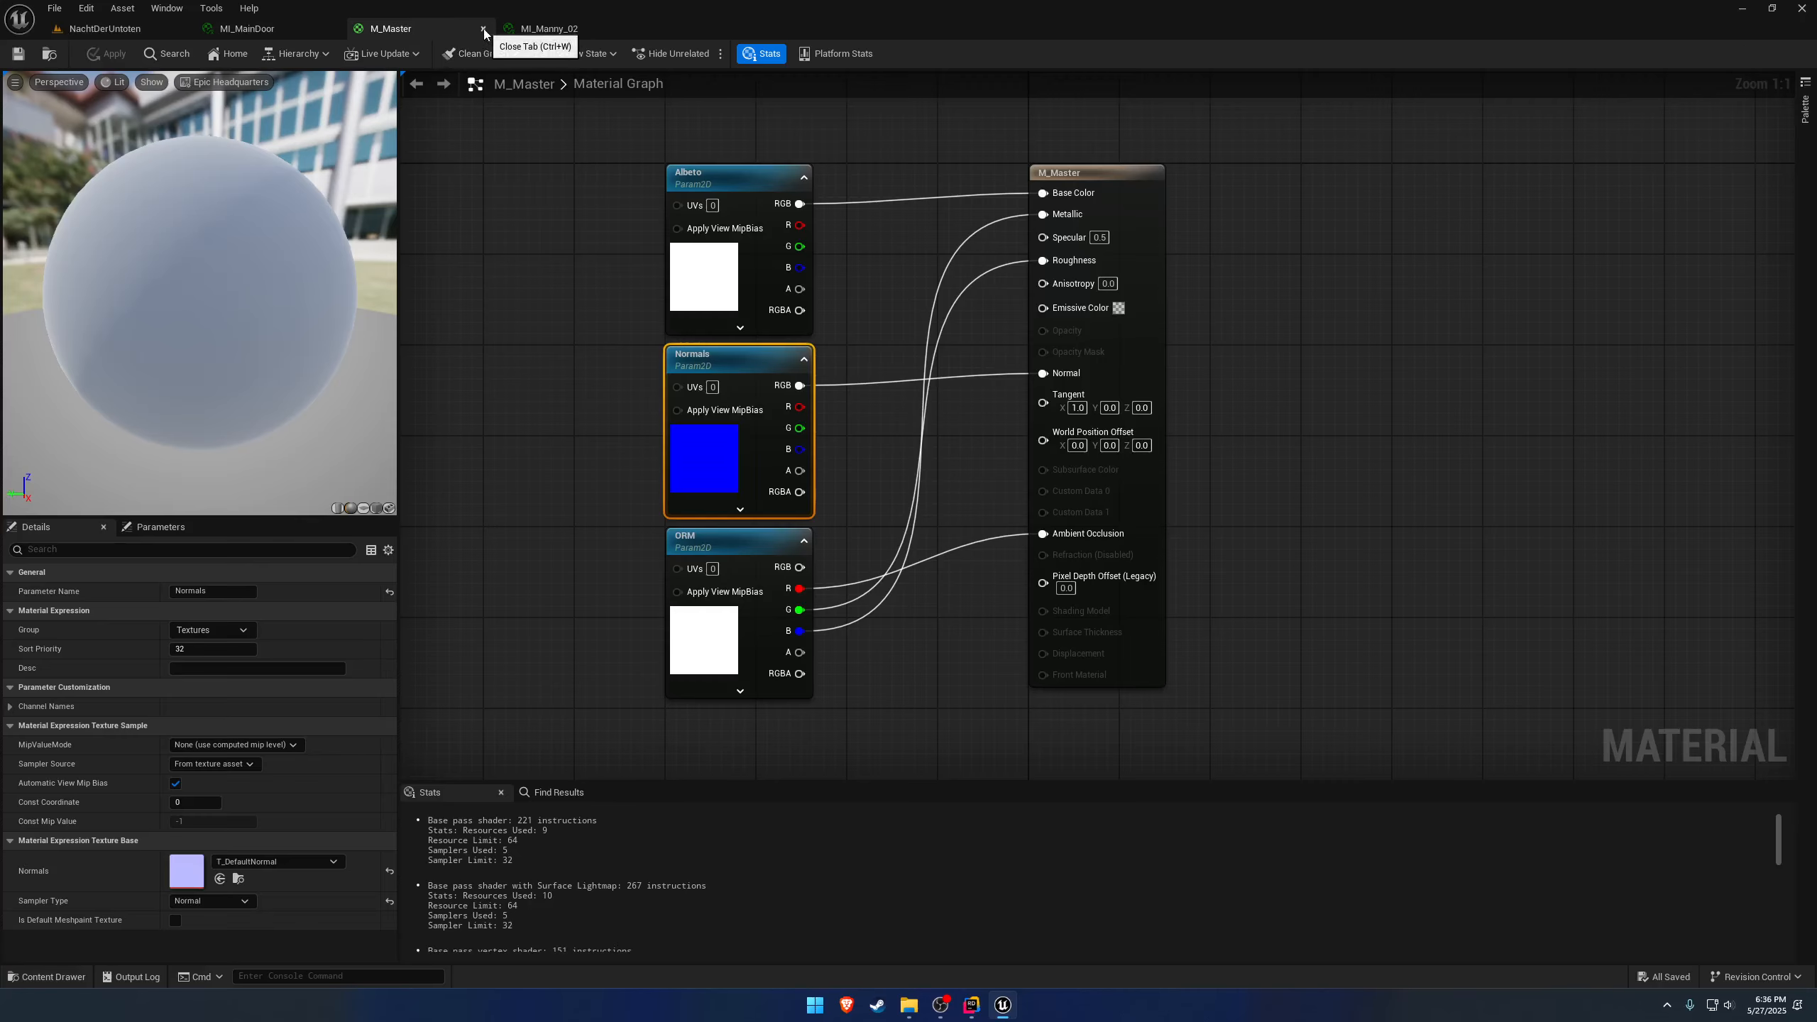
click(482, 31)
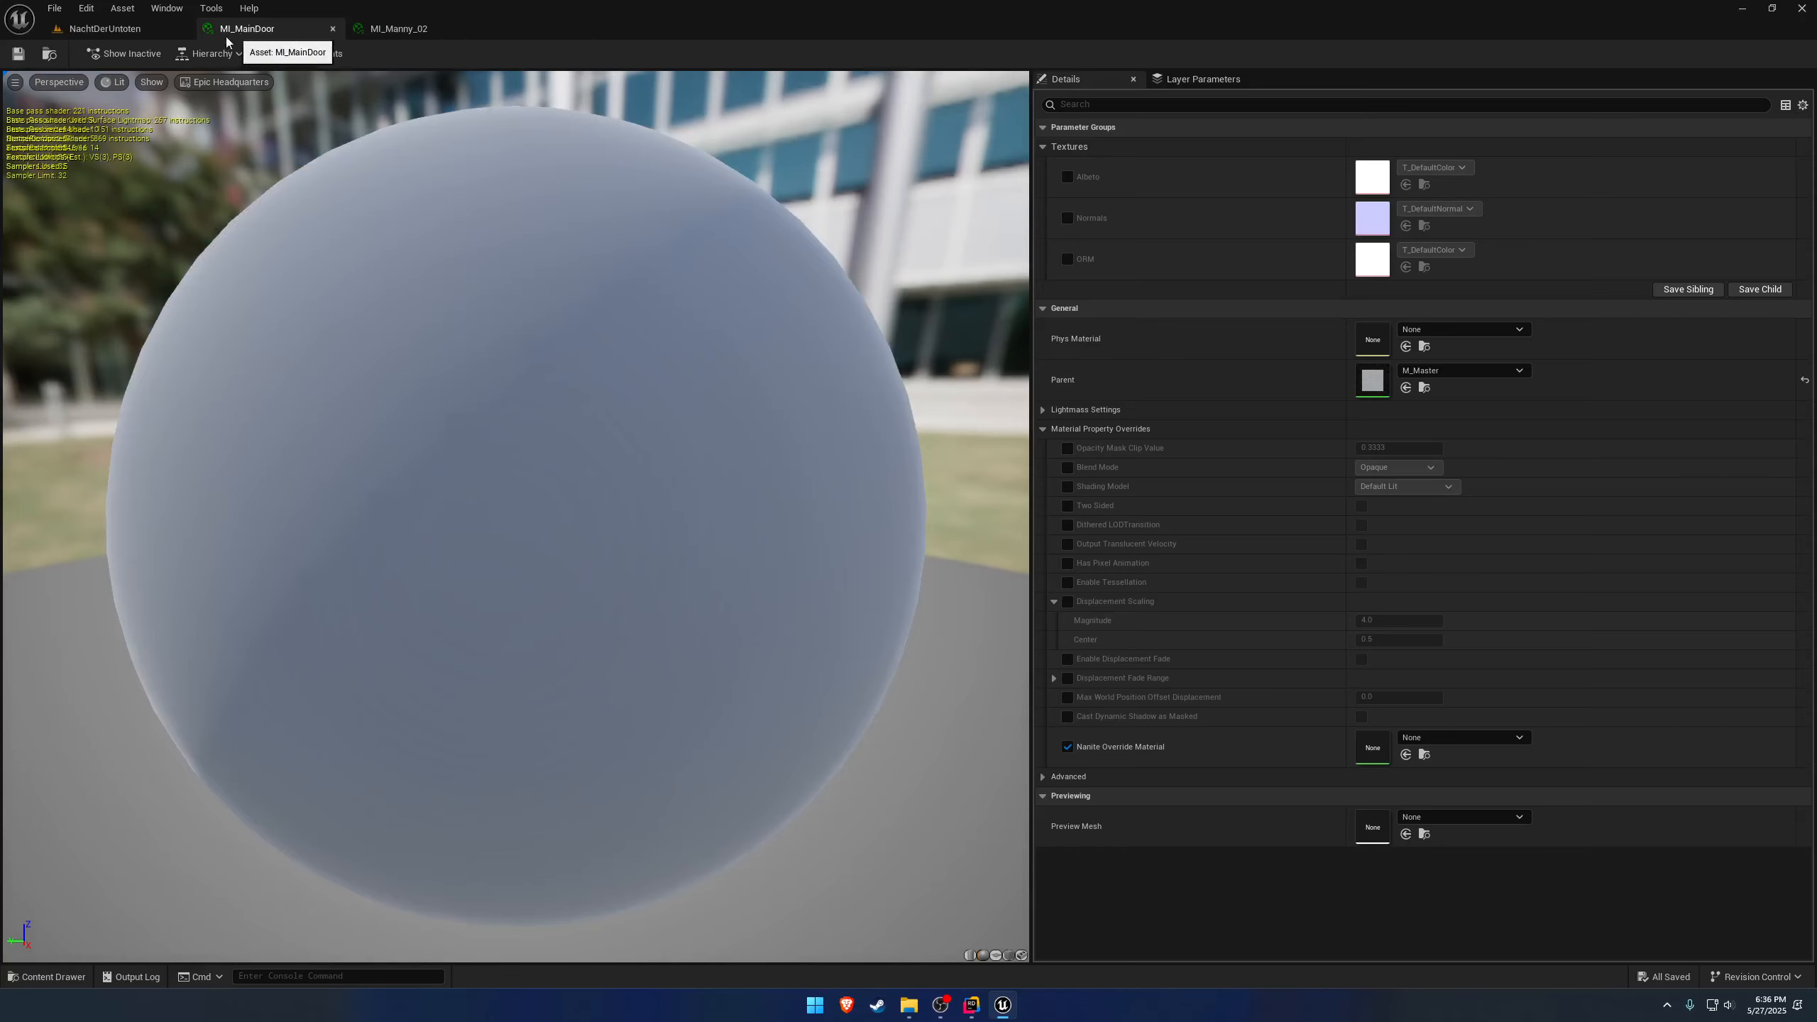
click(107, 28)
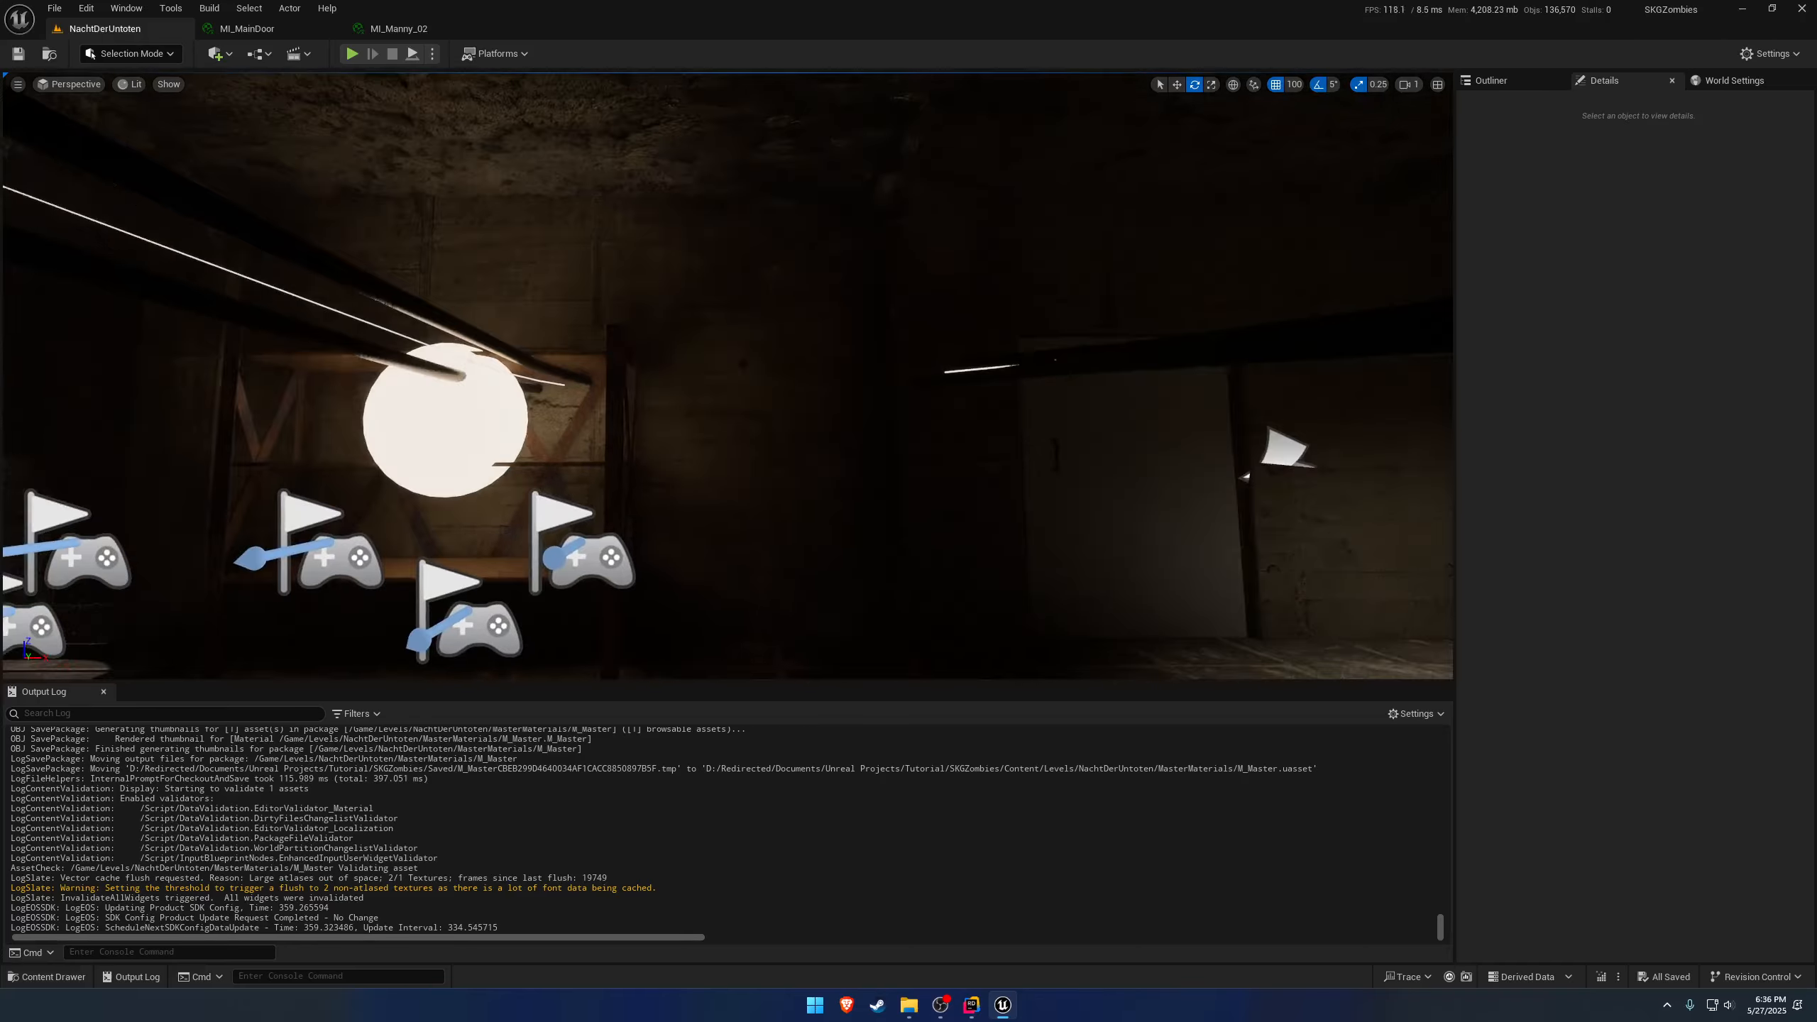
mouse_move(747, 350)
right_down()
mouse_move(789, 361)
mouse_move(797, 330)
mouse_move(747, 351)
right_up()
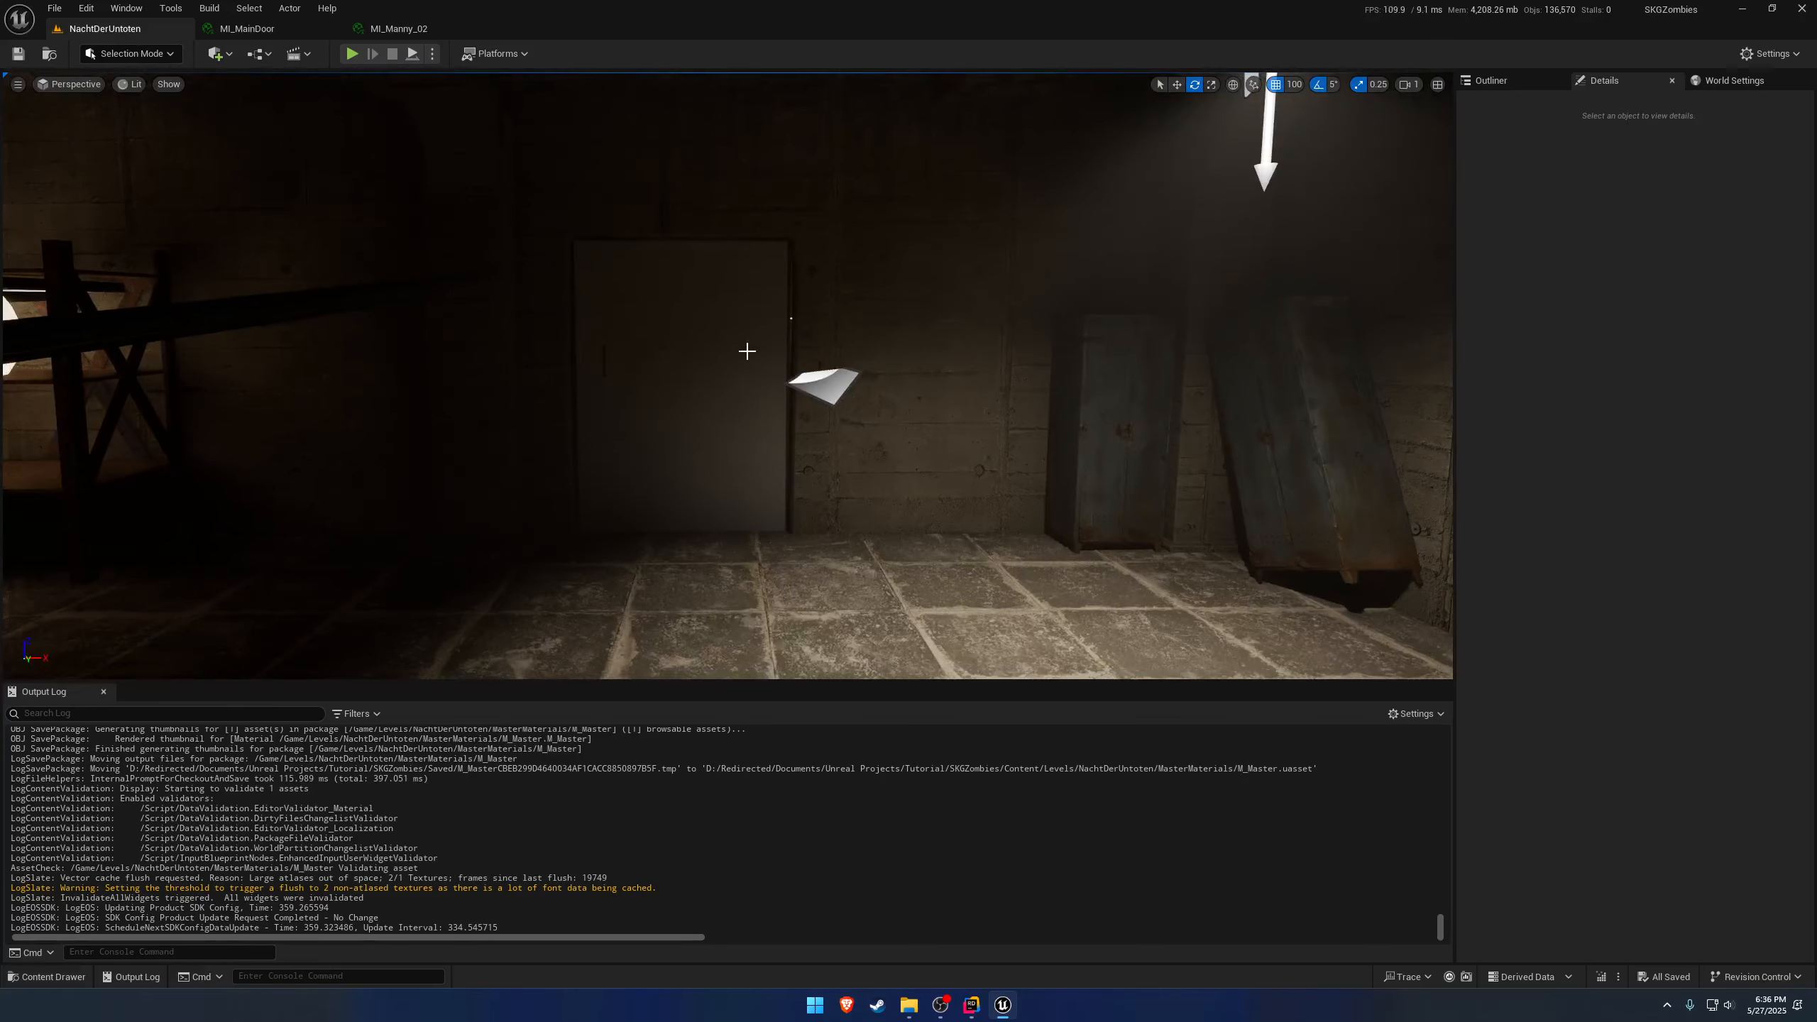
In MI_MainDoor, enable the albedo, Normals and ORM overrides and set the albedo texture to T_MainDoor_albedo.
click(247, 28)
click(1068, 218)
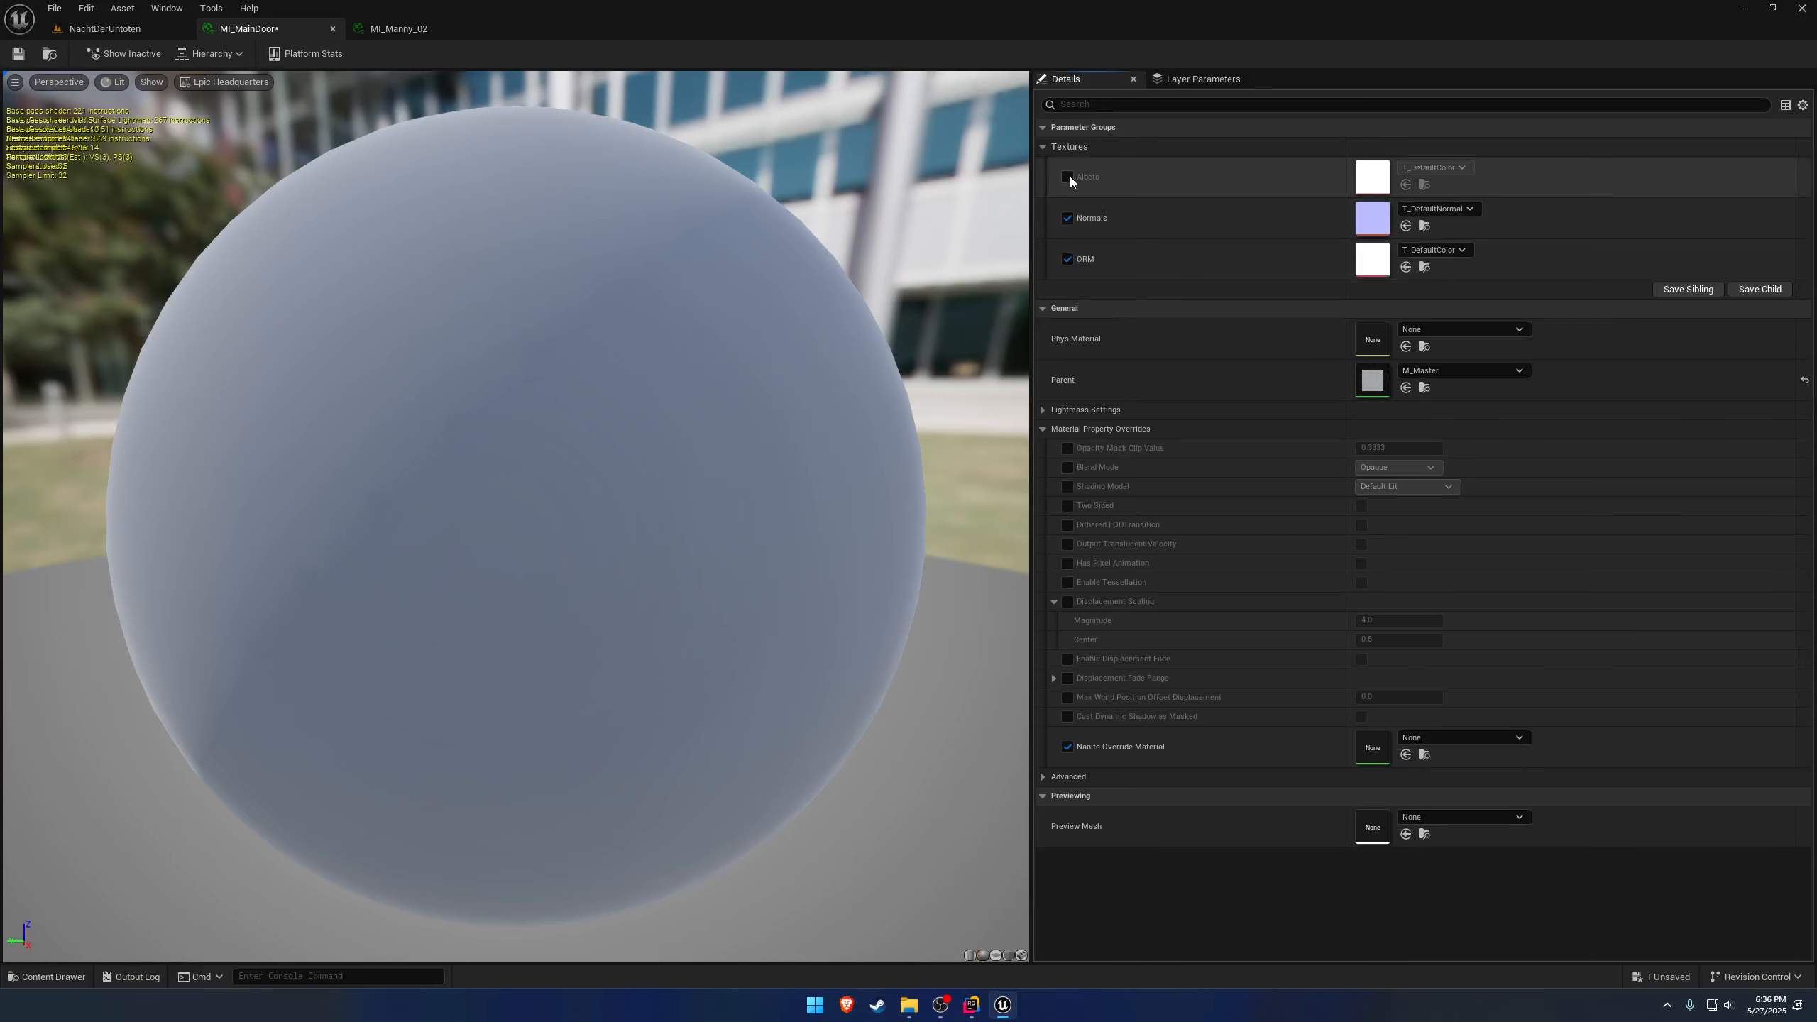
click(1068, 177)
click(1447, 168)
text(maindoor)
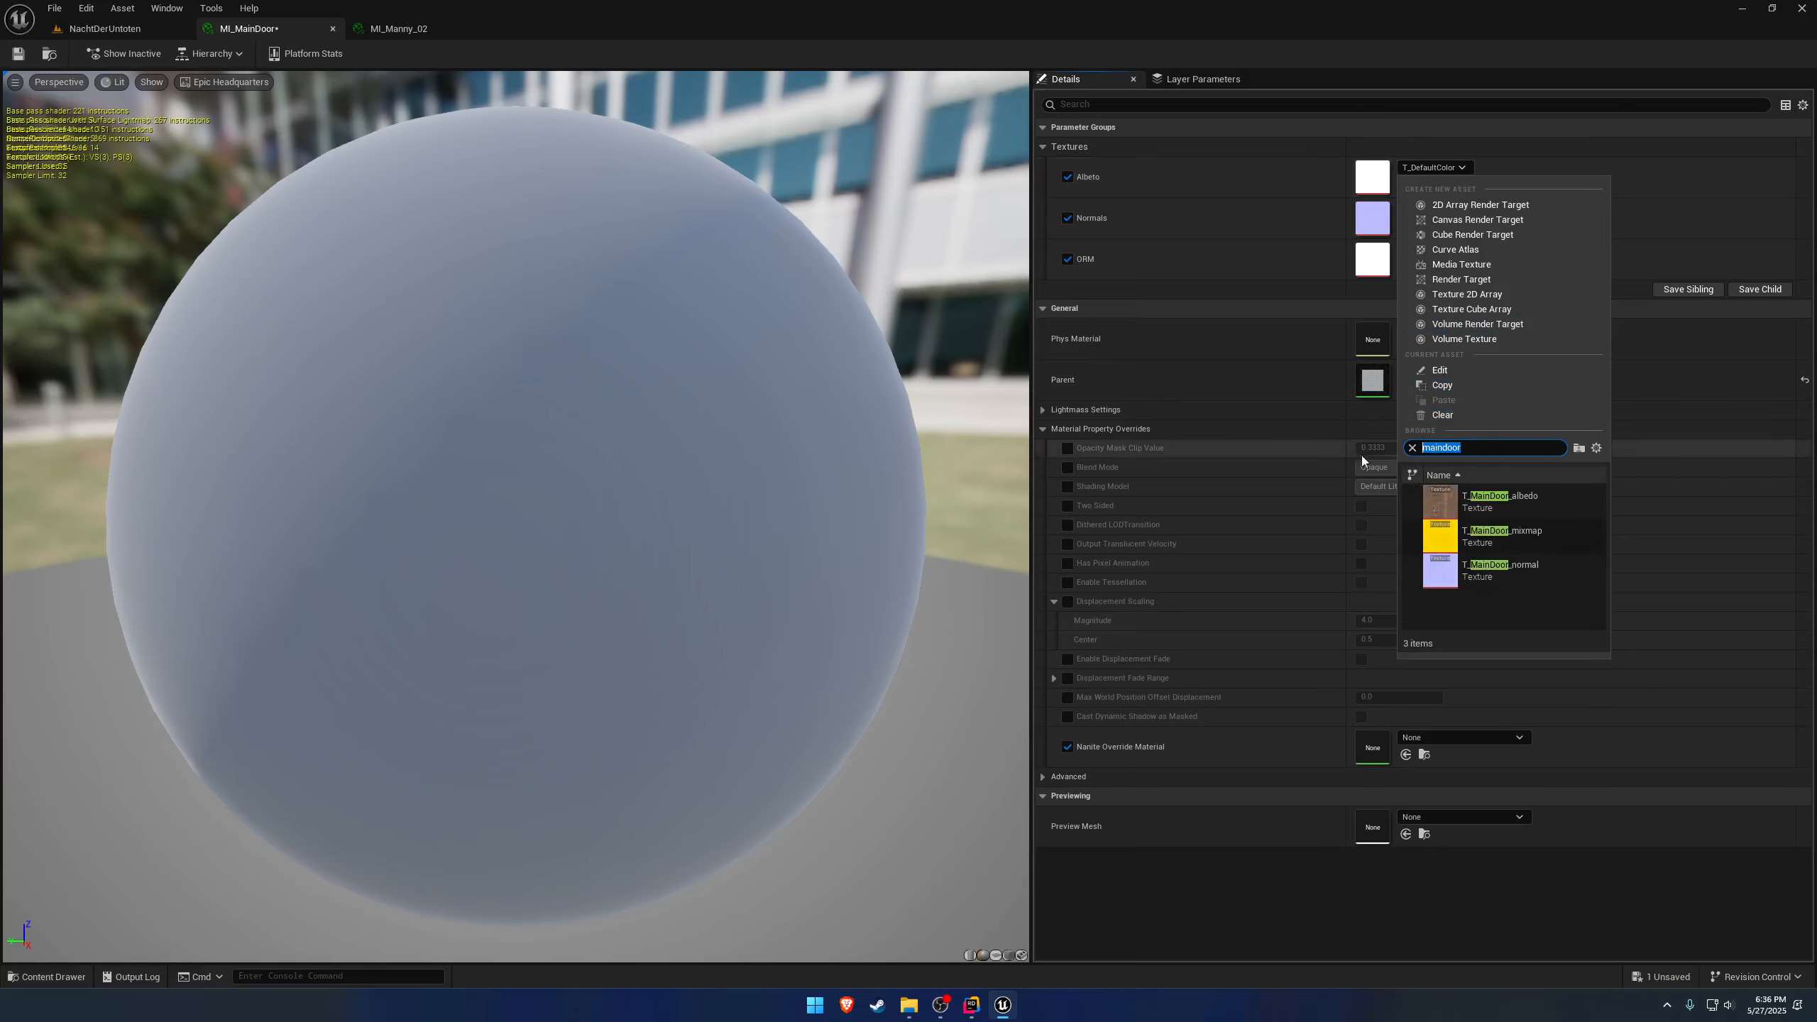
click(1494, 501)
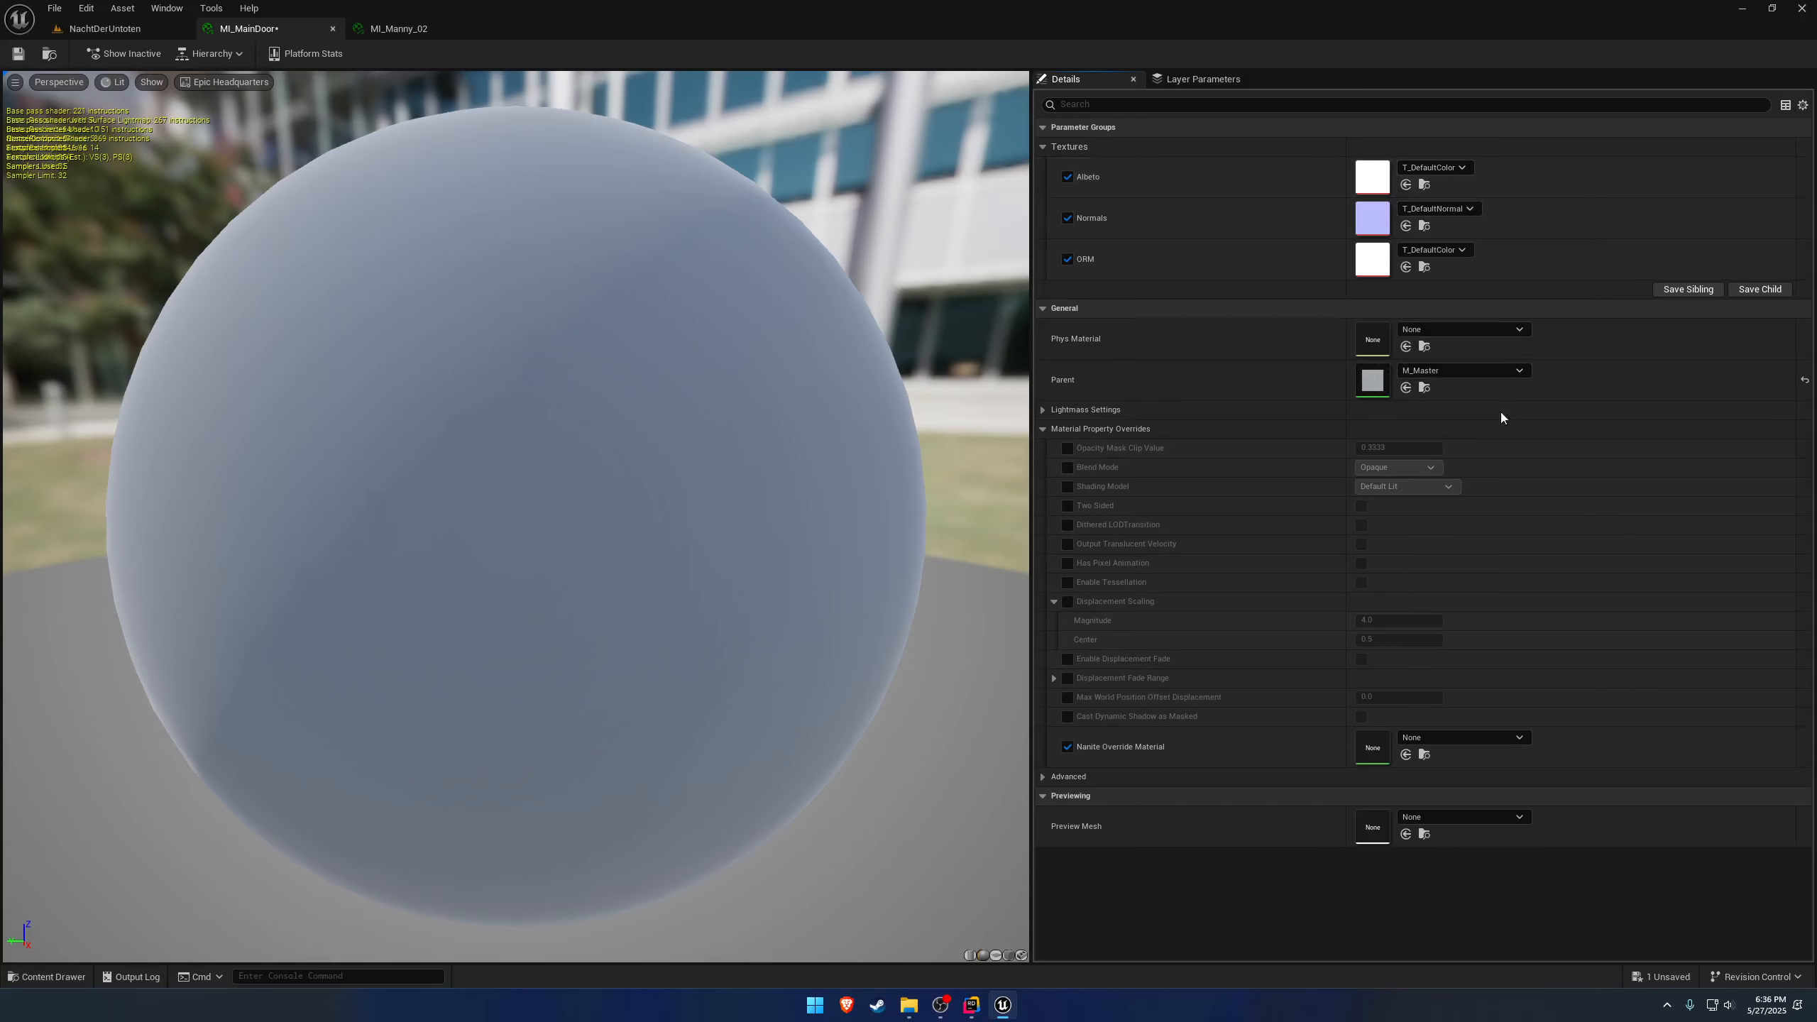
Set the Normals texture to T_MainDoor_normal and the ORM texture to T_MainDoor_mixmap, then save MI_MainDoor.
click(1434, 208)
key(Escape)
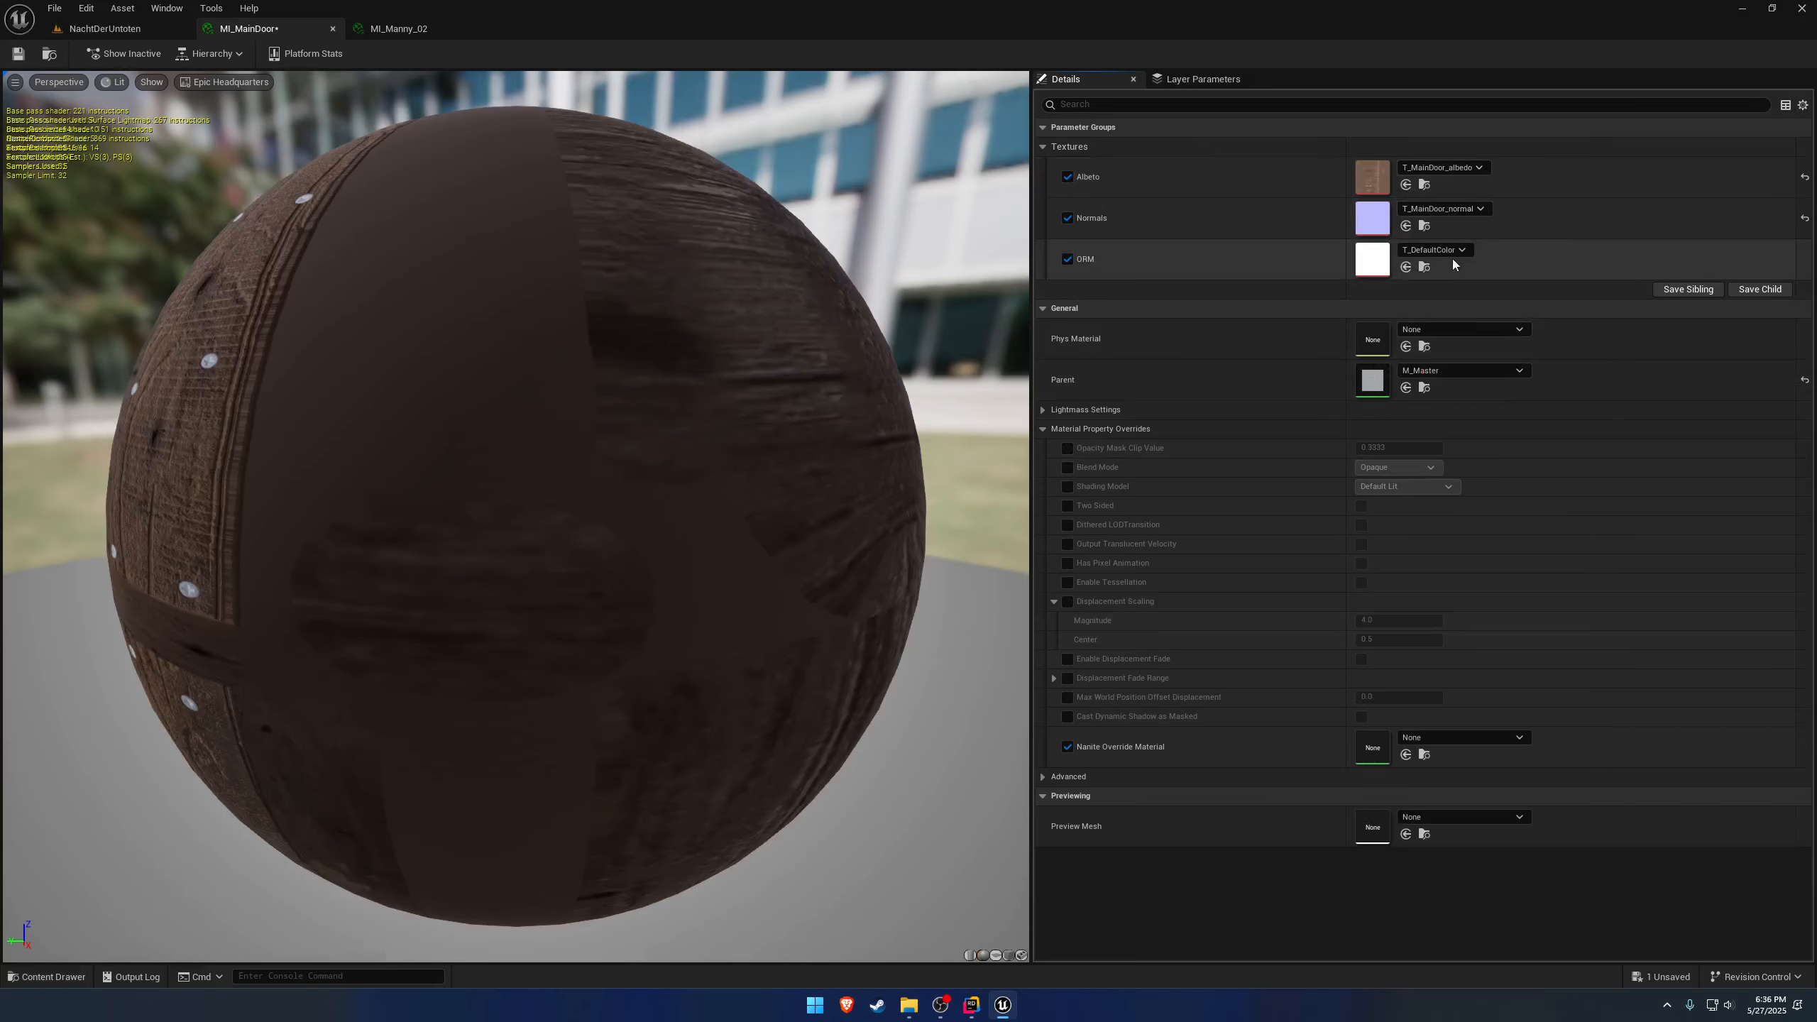
click(1454, 254)
click(1530, 451)
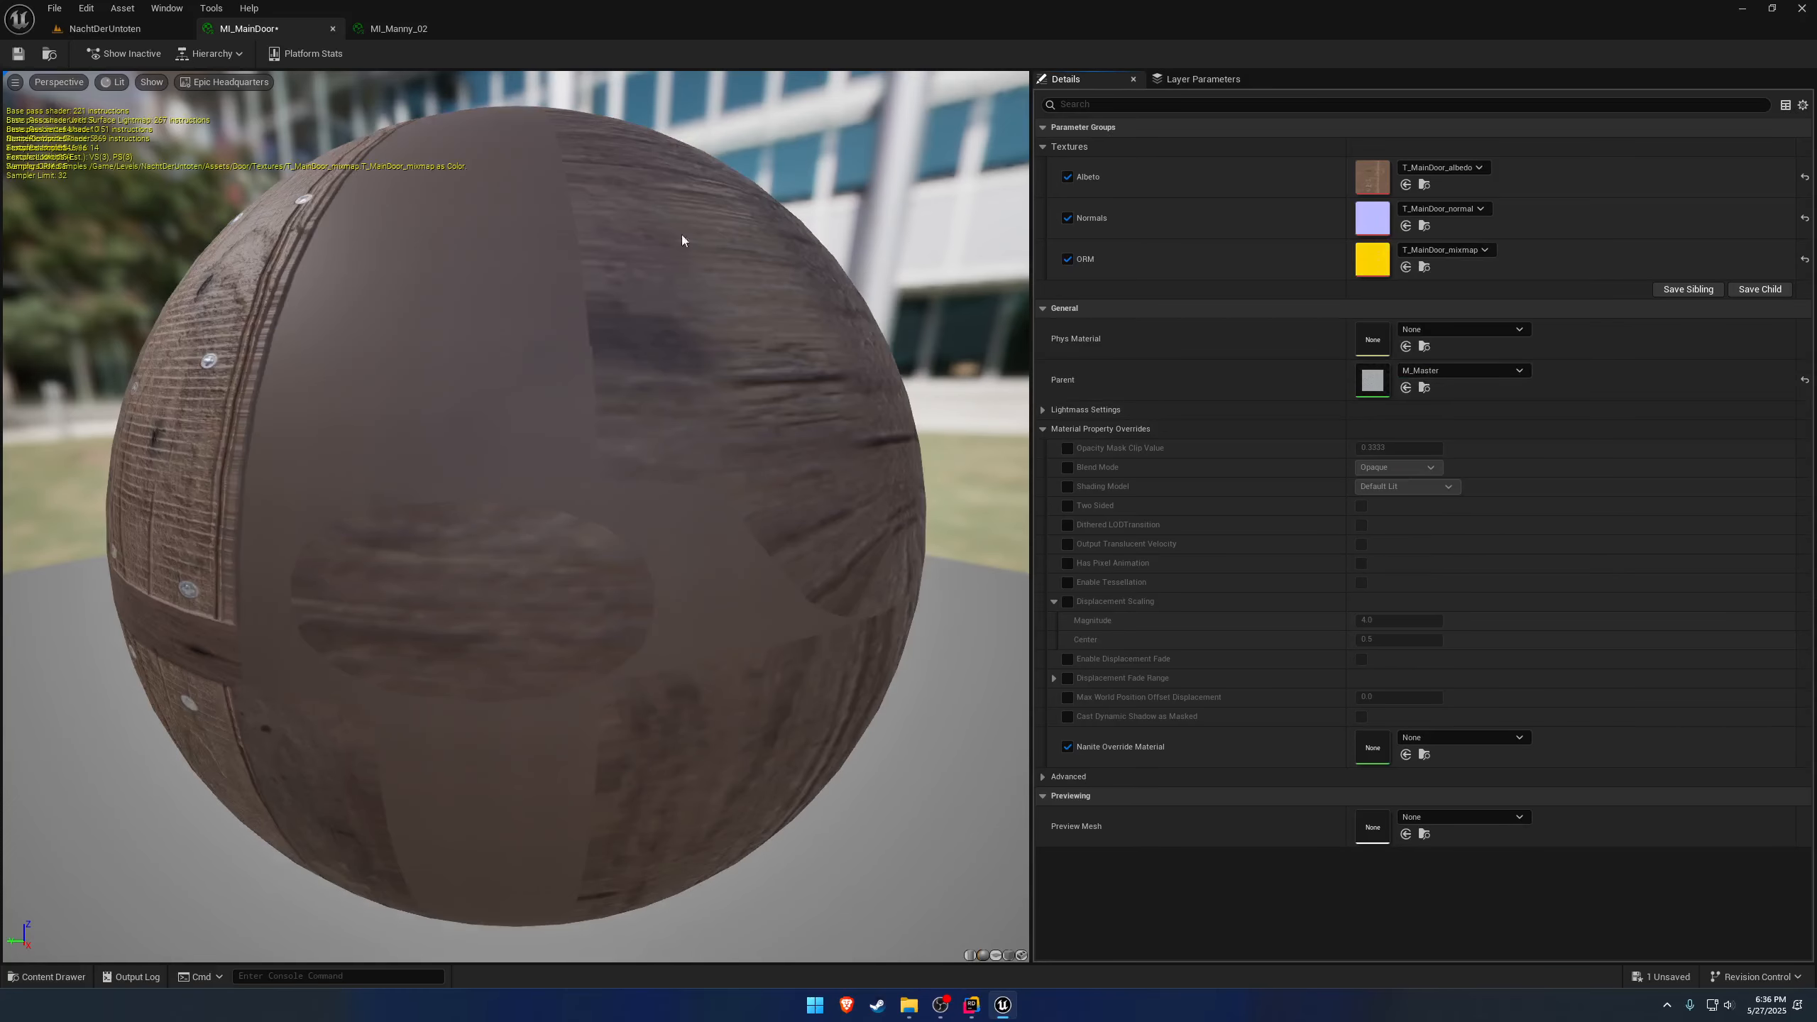
click(17, 53)
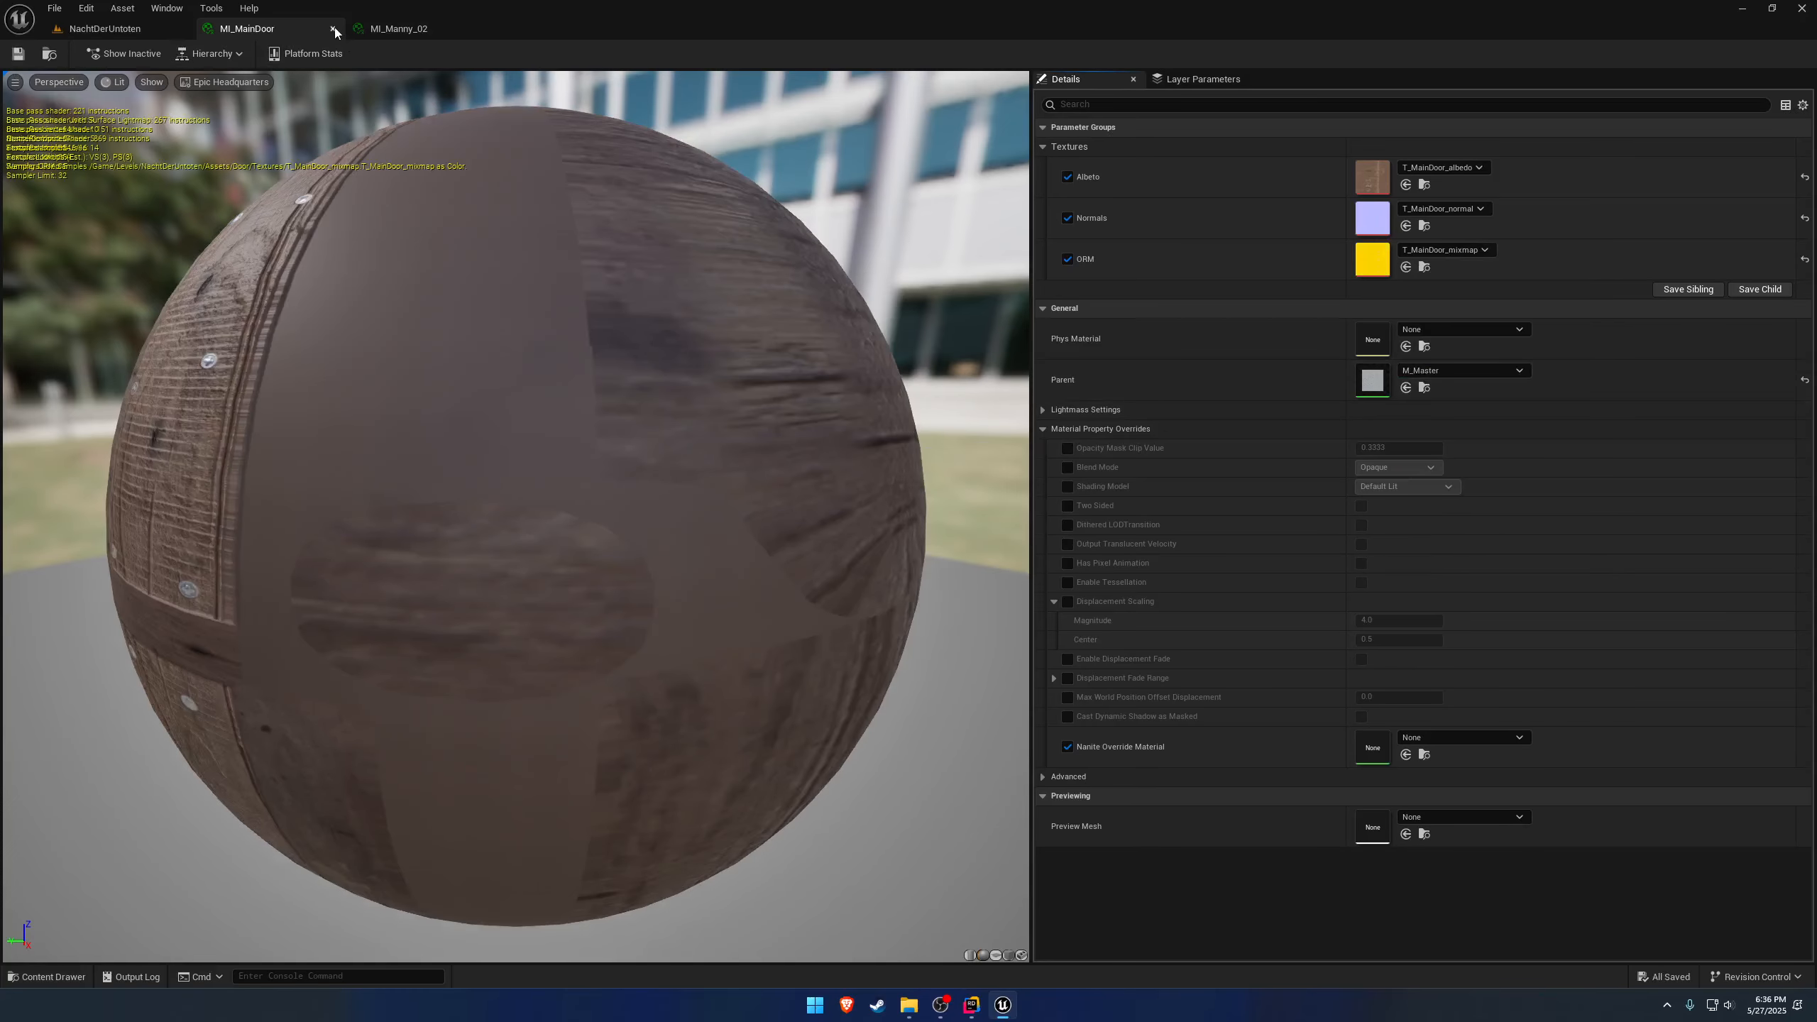